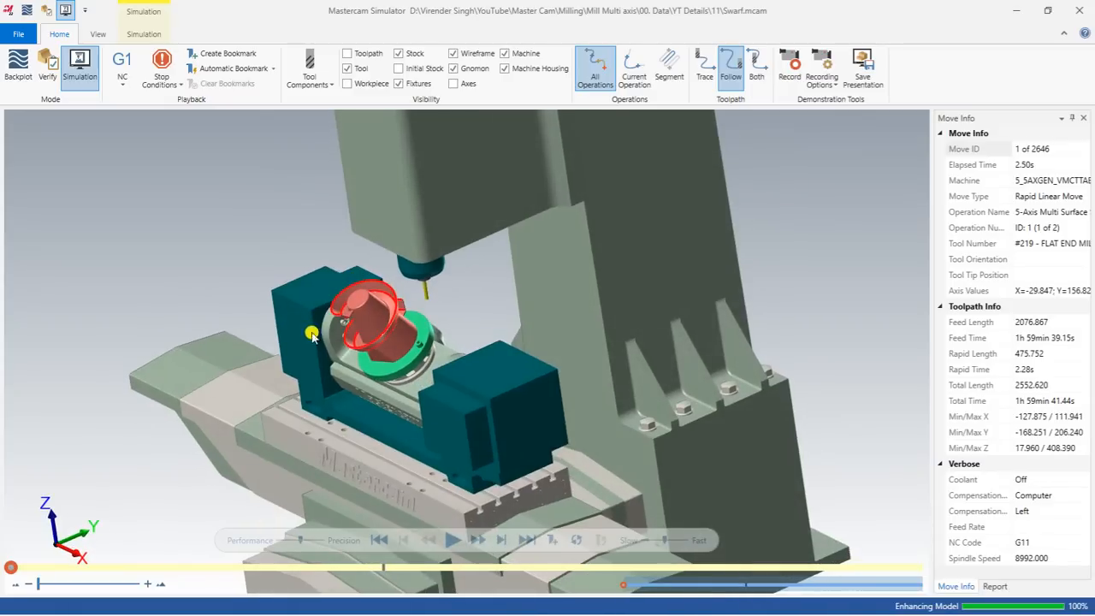
Slow the simulation playback slightly, then zoom and orbit around the part on the rotary fixture.
{"action": "scroll", "coordinate": [377, 353], "scroll_direction": "down", "scroll_amount": 3}
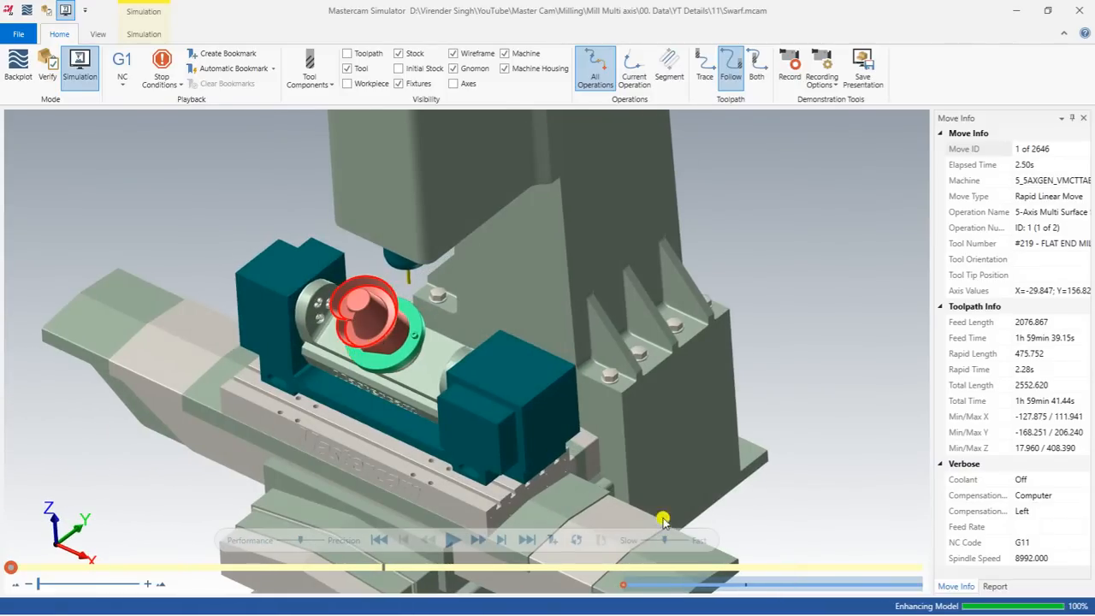
{"action": "left_click", "coordinate": [648, 542]}
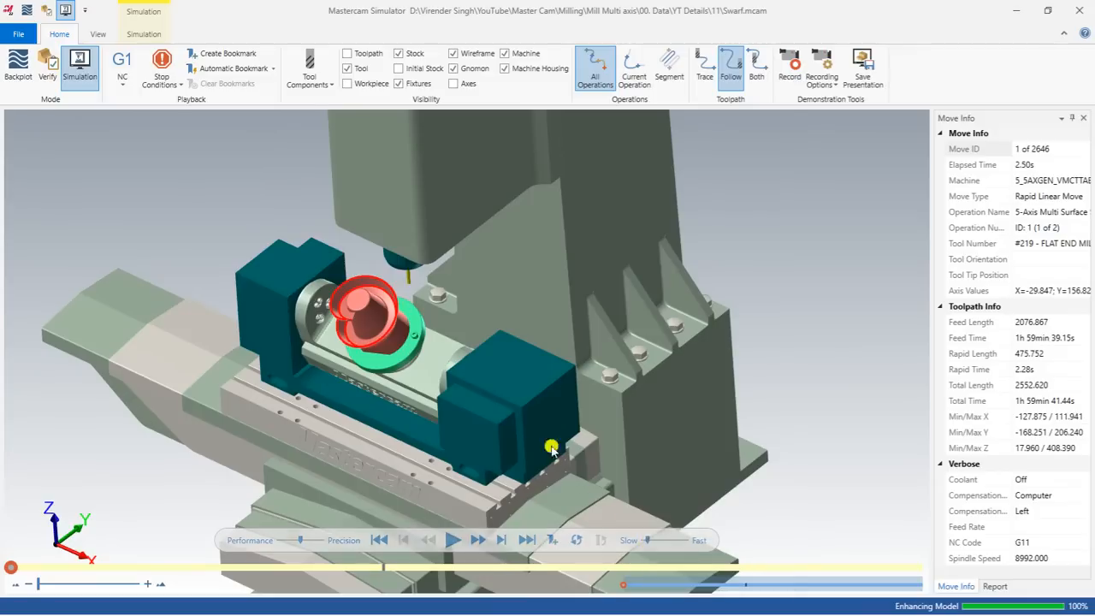
{"action": "scroll", "coordinate": [378, 333], "scroll_direction": "up", "scroll_amount": 1}
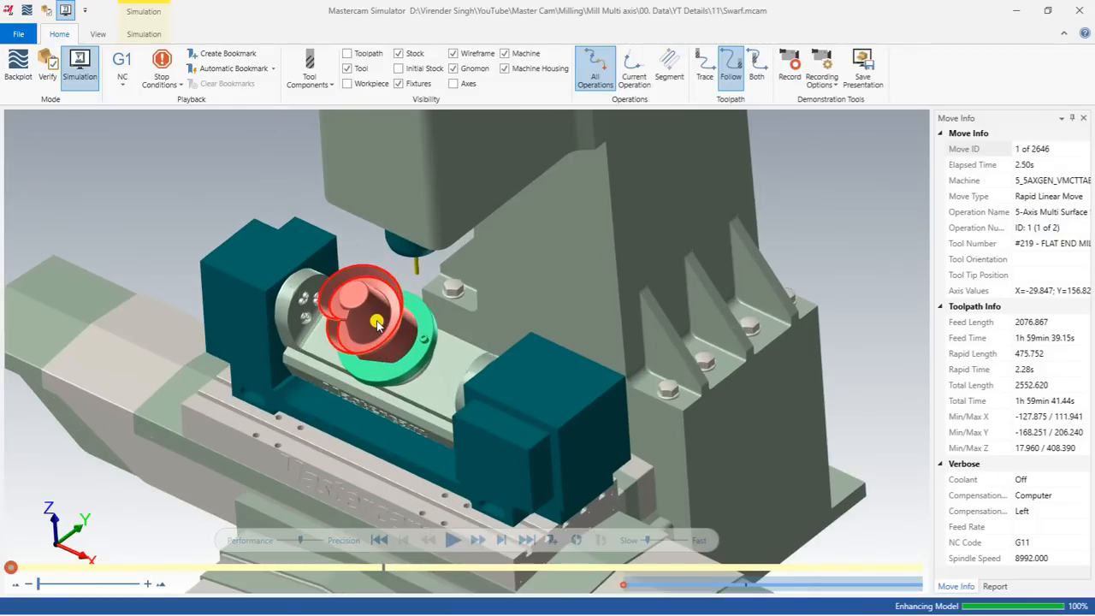
{"action": "middle_click_drag", "start_coordinate": [375, 323], "coordinate": [366, 308]}
{"action": "scroll", "coordinate": [365, 306], "scroll_direction": "up", "scroll_amount": 2}
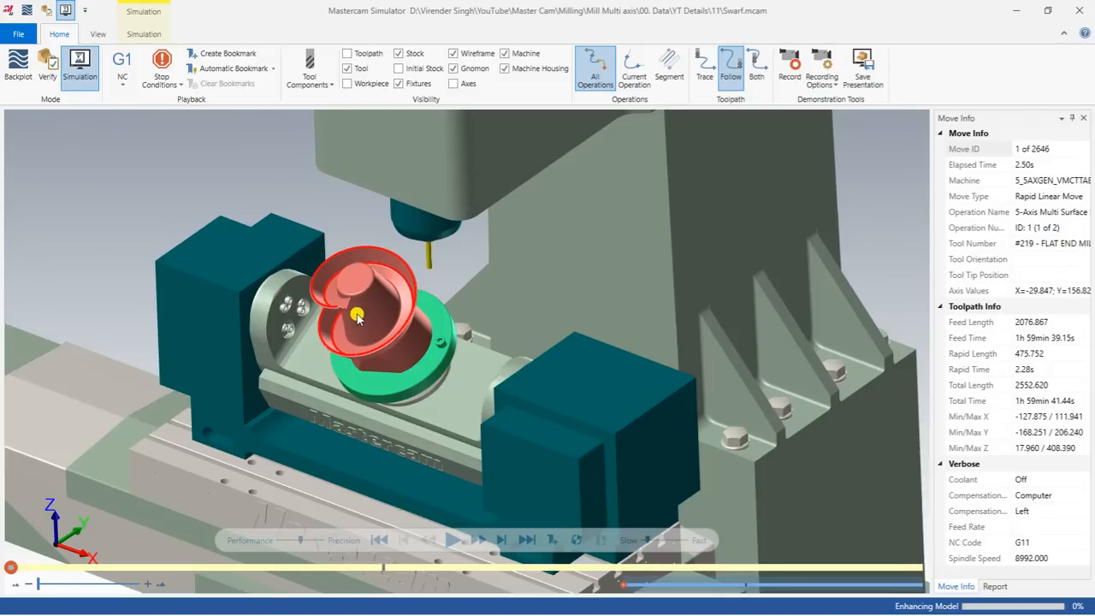
Play the swarf simulation through all 2646 moves, then minimize the Simulator.
{"action": "left_click", "coordinate": [452, 540]}
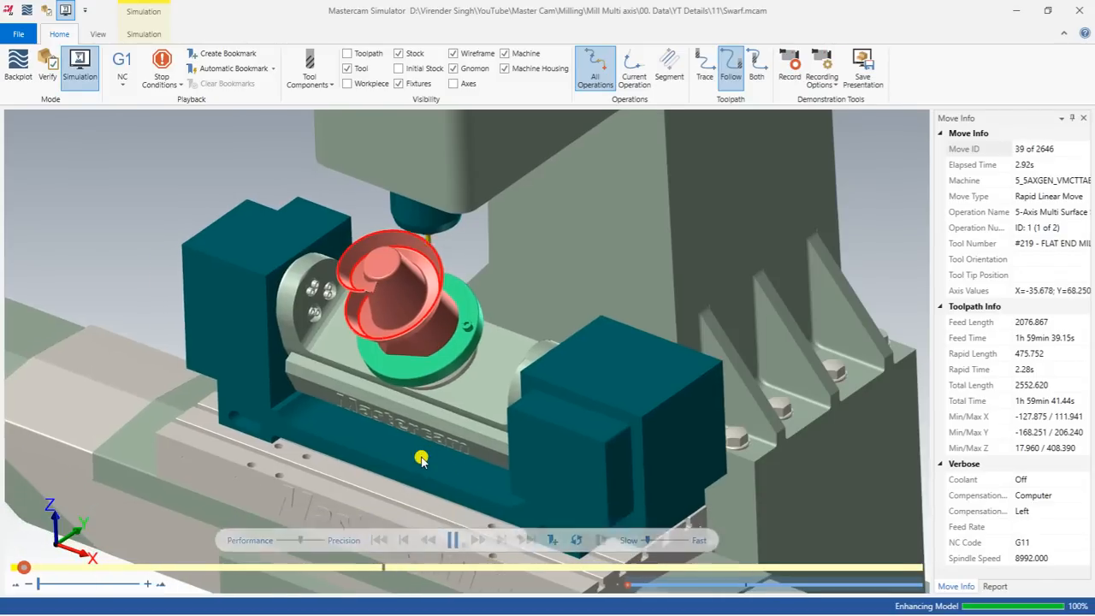
{"action": "middle_click_drag", "start_coordinate": [433, 458], "coordinate": [369, 361]}
{"action": "scroll", "coordinate": [214, 248], "scroll_direction": "up", "scroll_amount": 2}
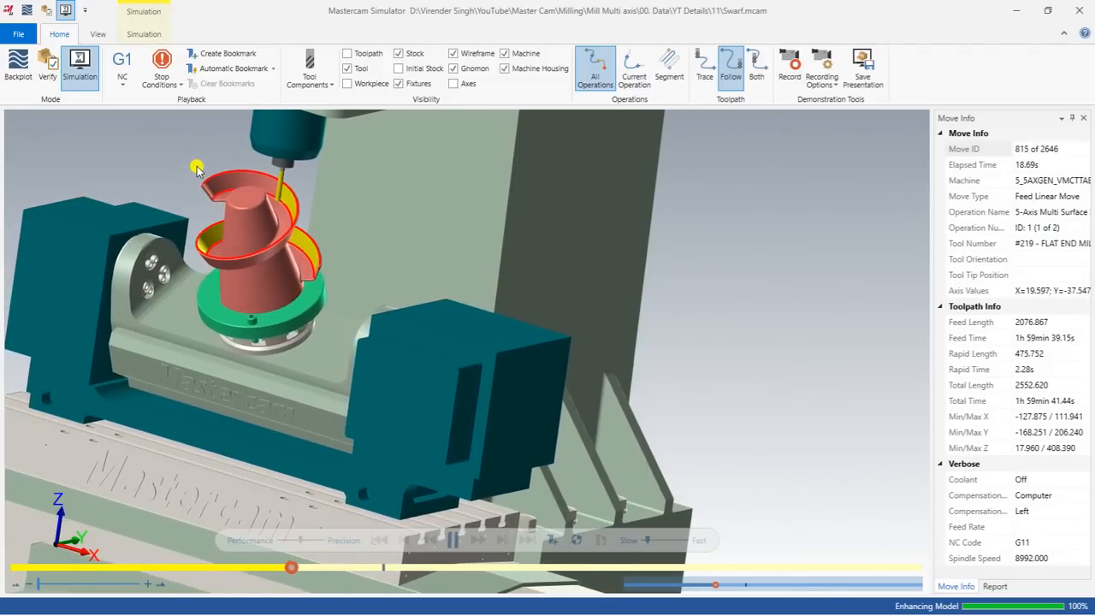
{"action": "scroll", "coordinate": [197, 168], "scroll_direction": "up", "scroll_amount": 1}
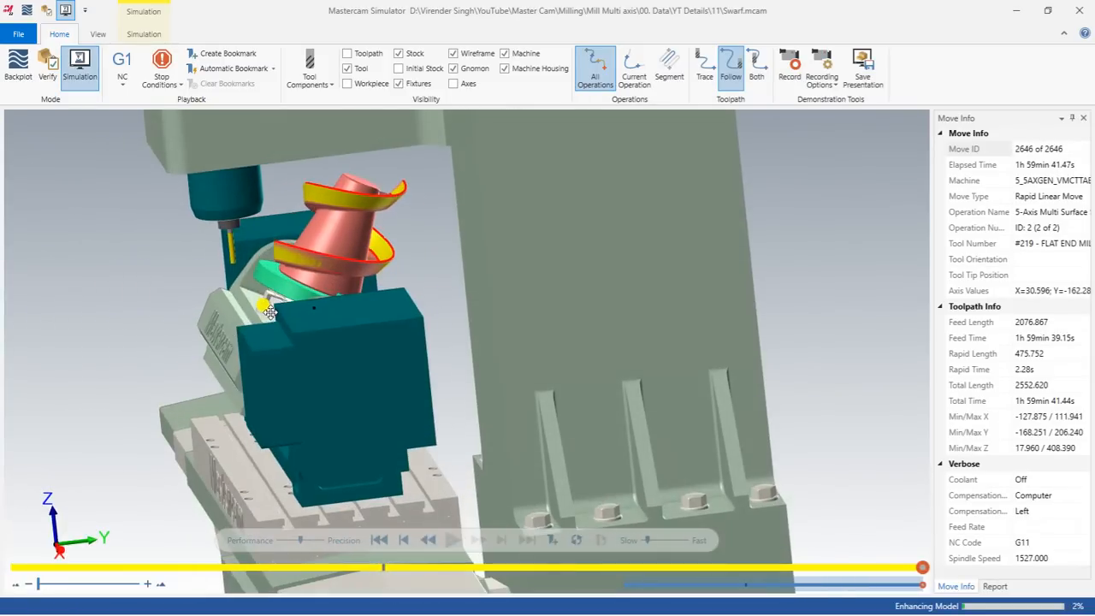
{"action": "mouse_move", "coordinate": [269, 312]}
{"action": "middle_mouse_down"}
{"action": "mouse_move", "coordinate": [428, 286]}
{"action": "mouse_move", "coordinate": [285, 300]}
{"action": "middle_mouse_up"}
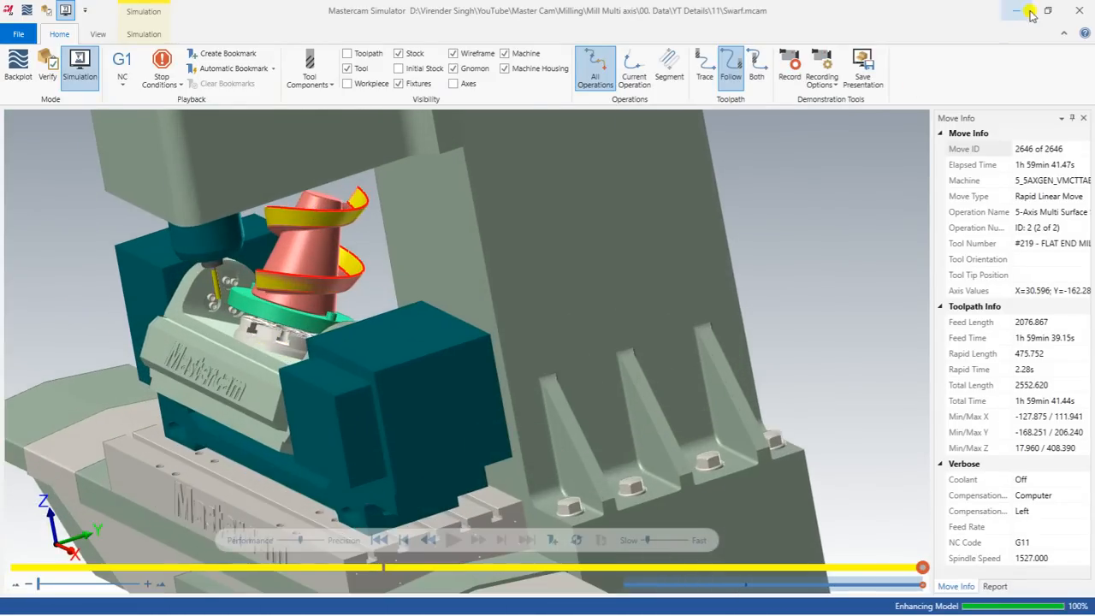
{"action": "left_click", "coordinate": [1019, 10]}
{"action": "right_click", "coordinate": [561, 216]}
Delete all three Swarf toolpath operations and their tools, confirming the permanent deletion.
{"action": "left_click", "coordinate": [586, 268]}
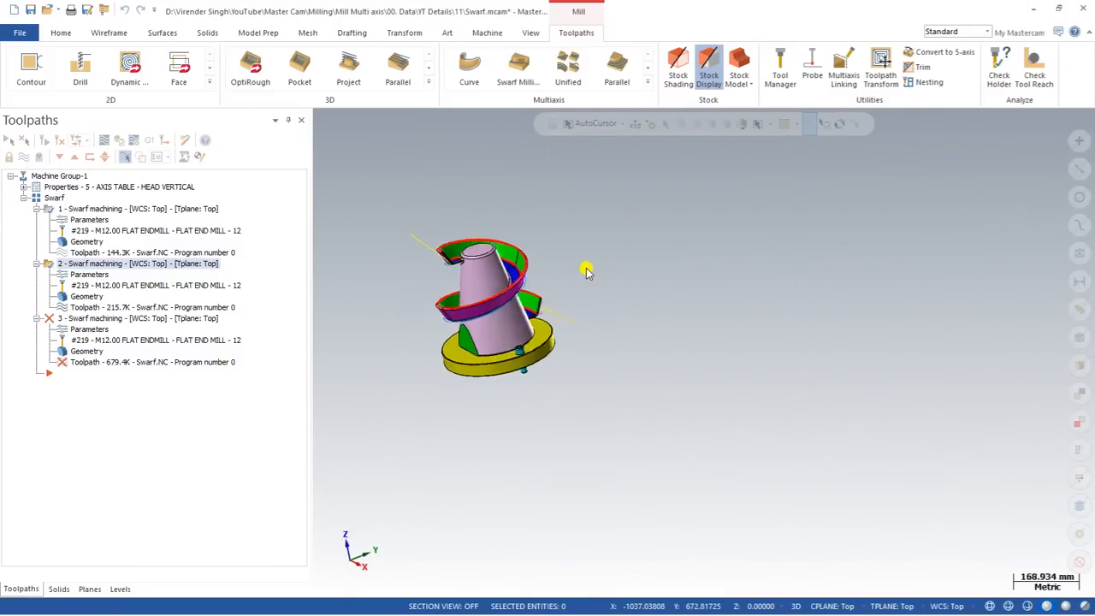
{"action": "middle_click_drag", "start_coordinate": [648, 327], "coordinate": [531, 296]}
{"action": "left_click", "coordinate": [186, 158]}
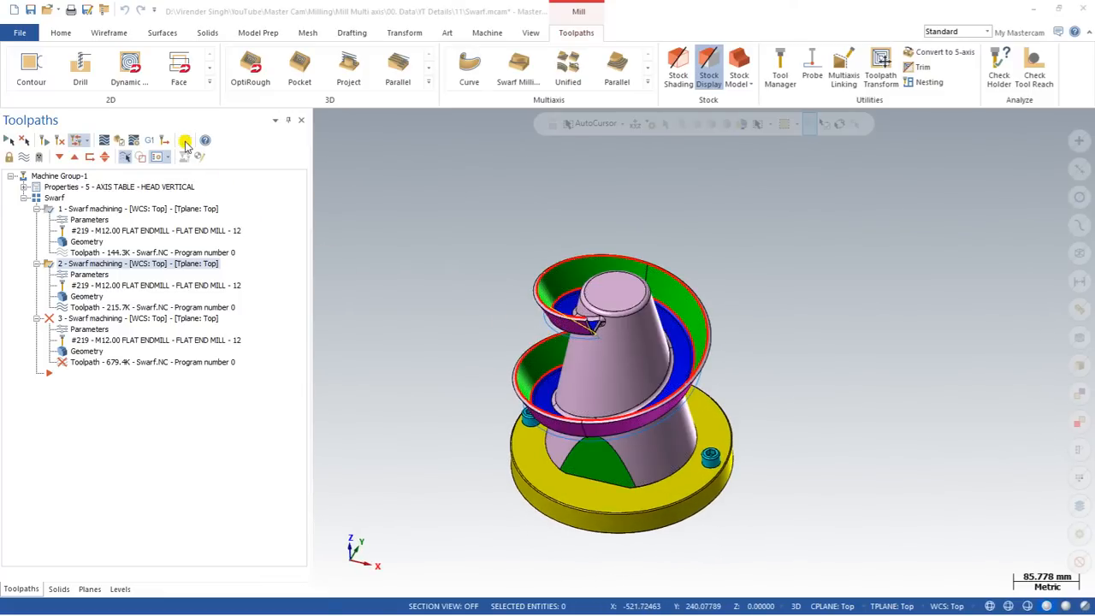
{"action": "left_click", "coordinate": [566, 343]}
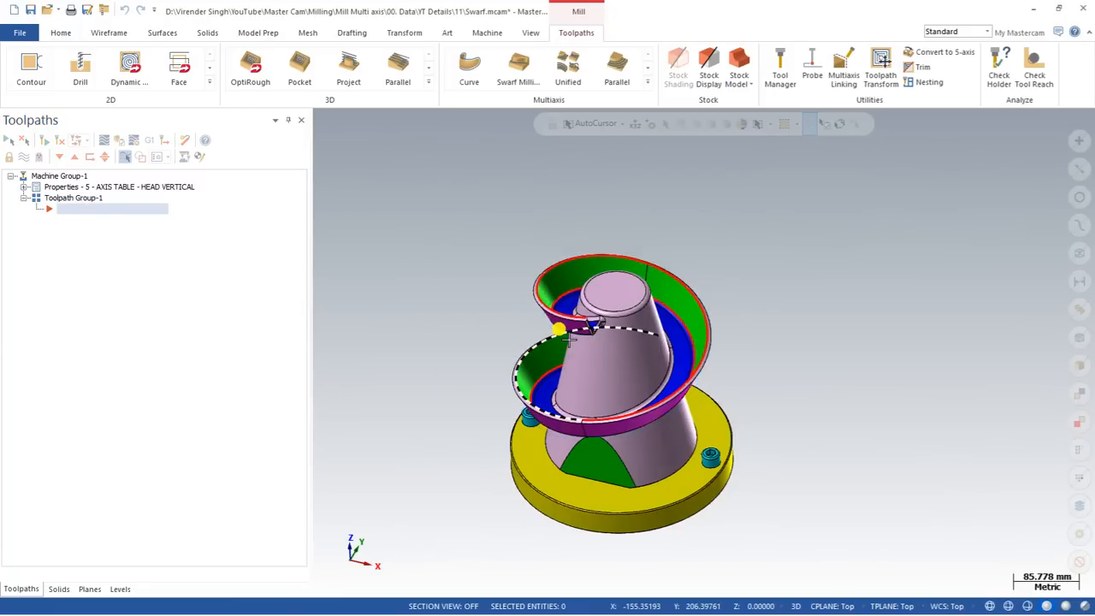
Return the part to the Top (WCS) view and tilt it into a 3-D view.
{"action": "right_click", "coordinate": [569, 341]}
{"action": "left_click", "coordinate": [481, 316]}
{"action": "middle_click_drag", "start_coordinate": [571, 333], "coordinate": [588, 373]}
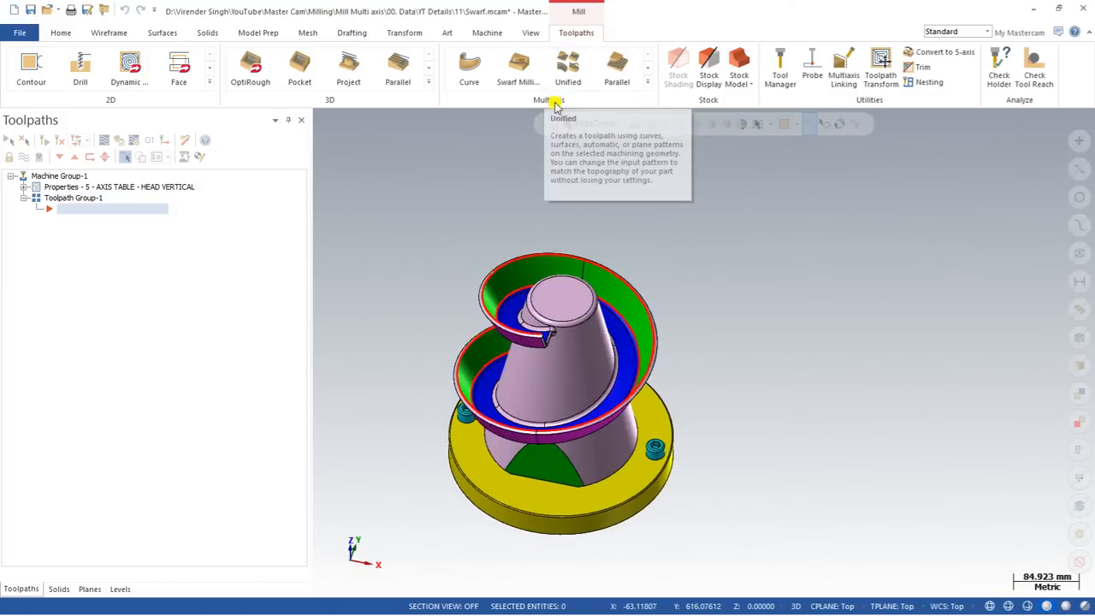
{"action": "left_click", "coordinate": [649, 83]}
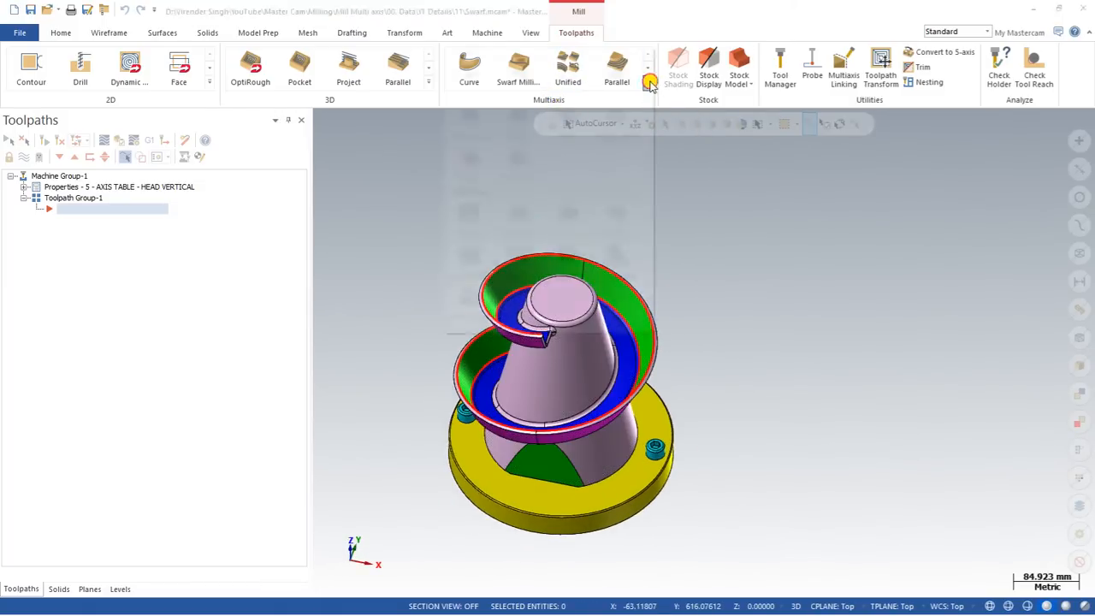
Create a Swarf Milling toolpath with library tool 219, the 12 mm flat end mill, and open it for editing.
{"action": "left_click", "coordinate": [518, 83]}
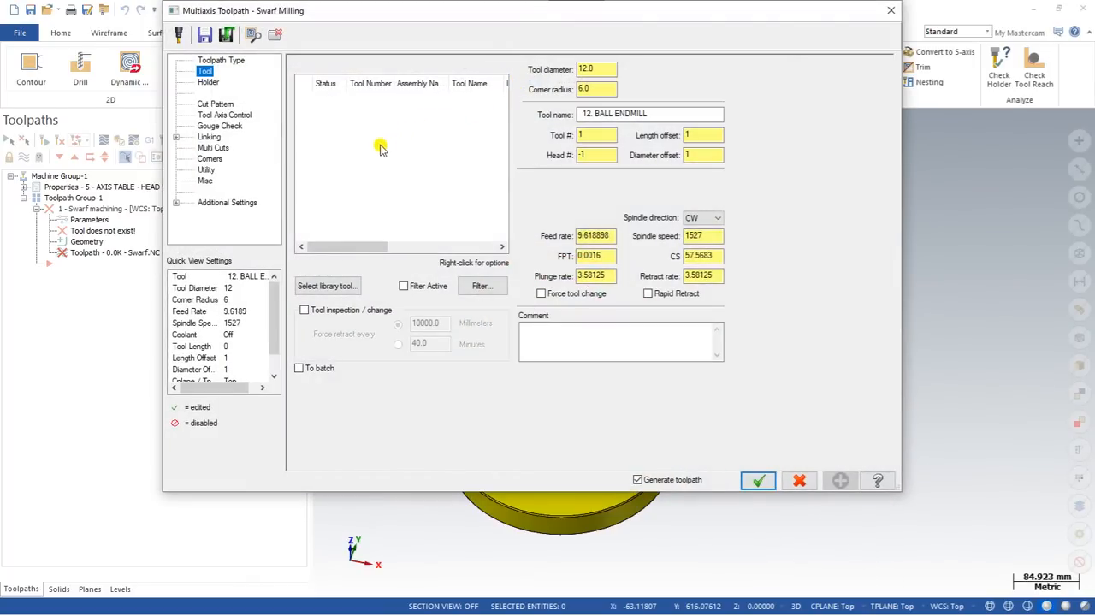
{"action": "left_click_drag", "start_coordinate": [373, 10], "coordinate": [339, 34]}
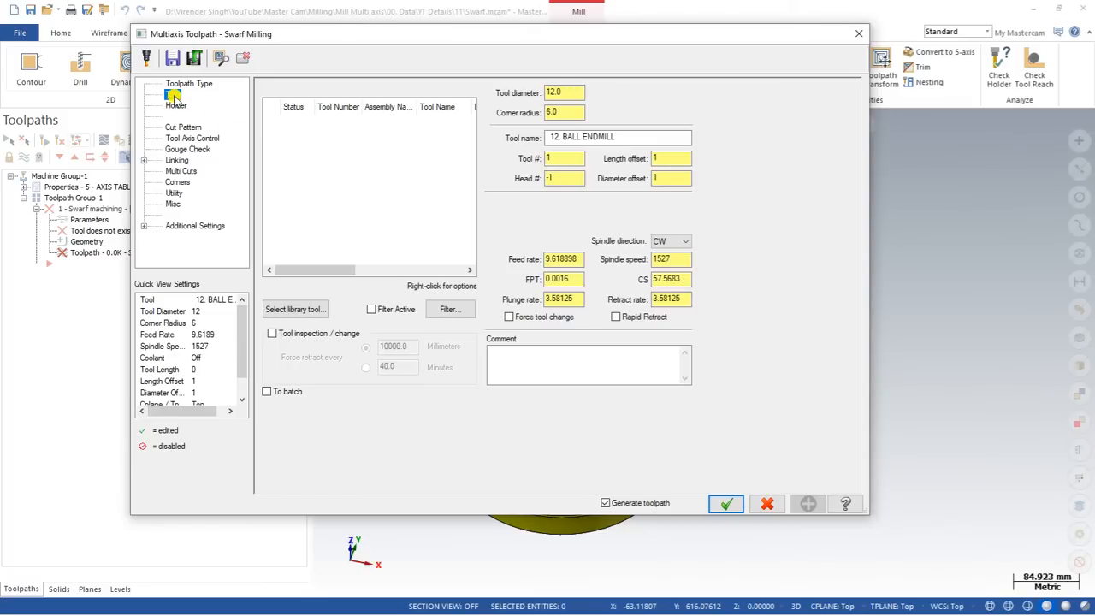
{"action": "left_click", "coordinate": [294, 309]}
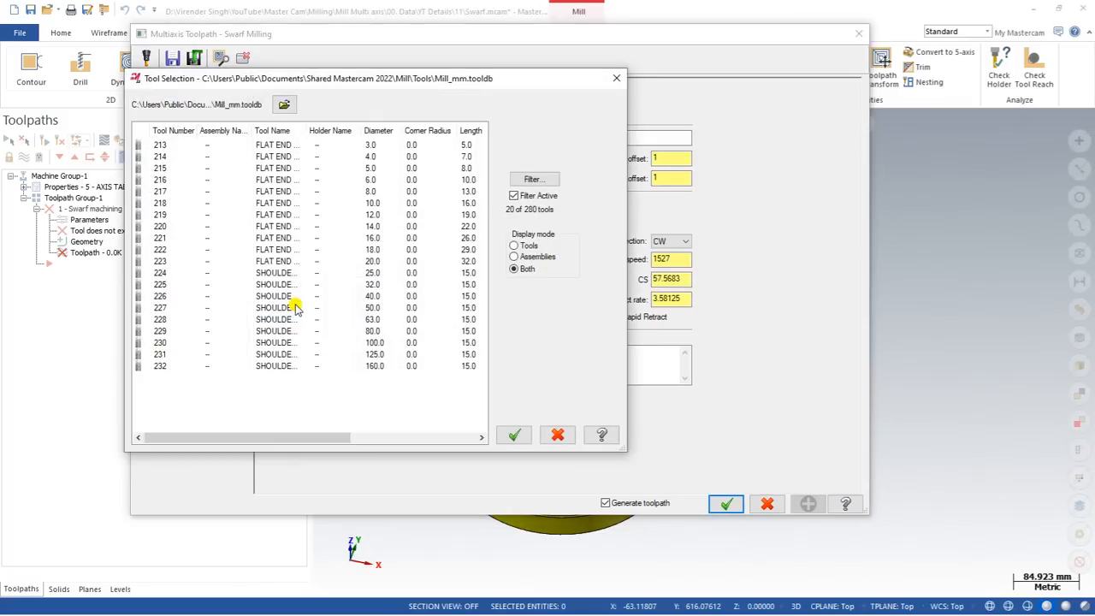
{"action": "double_click", "coordinate": [288, 215]}
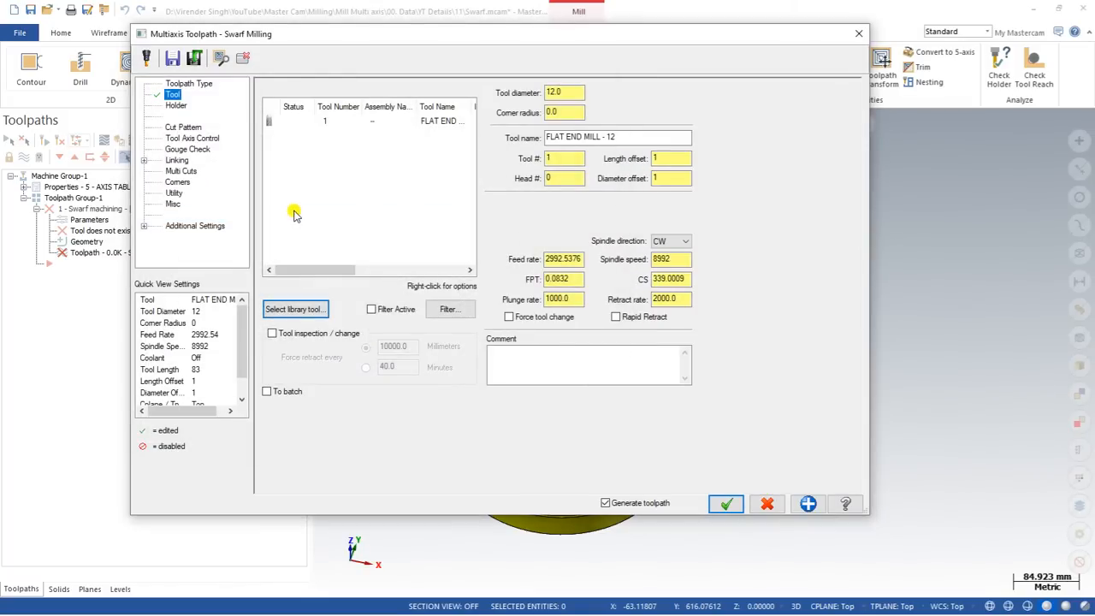
{"action": "left_click", "coordinate": [427, 123]}
{"action": "double_click", "coordinate": [430, 122]}
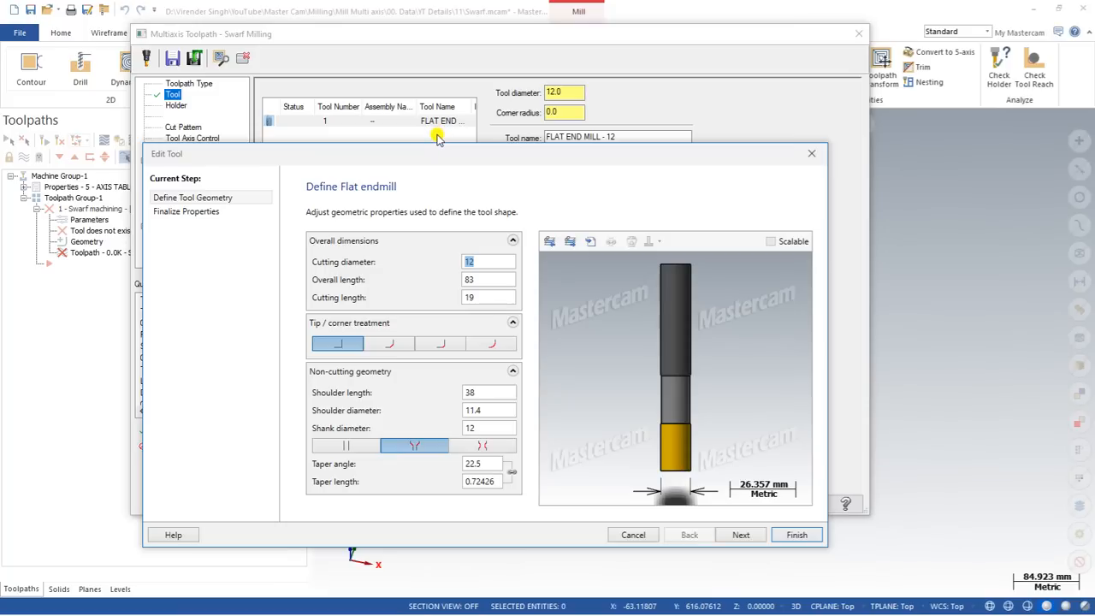
{"action": "left_click", "coordinate": [492, 297]}
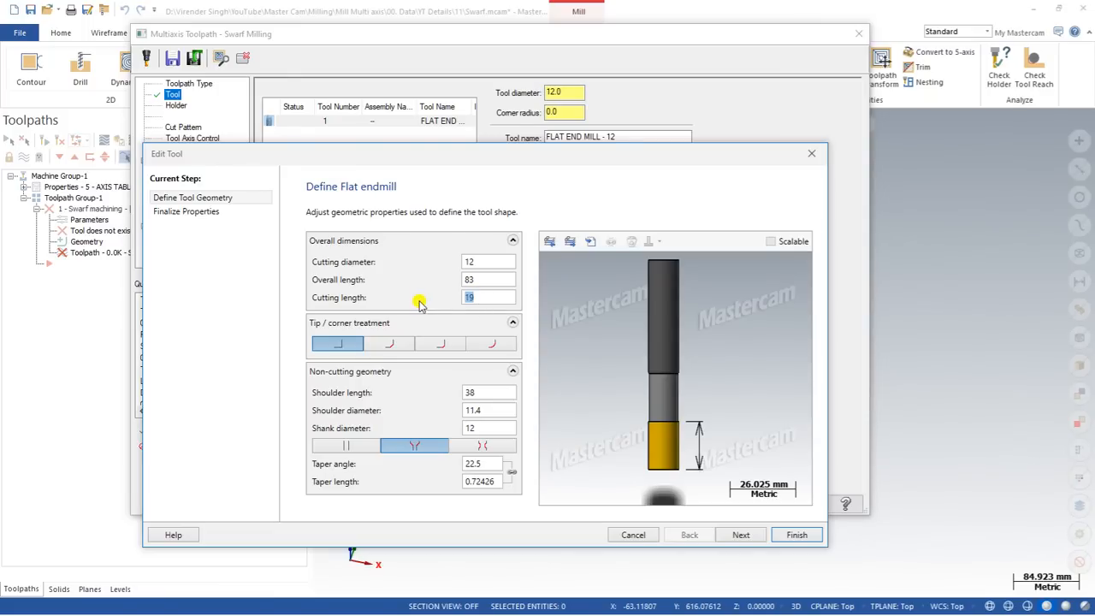
Set the flat end mill's cutting length to 70 and finish the tool edit.
{"action": "type", "text": "0"}
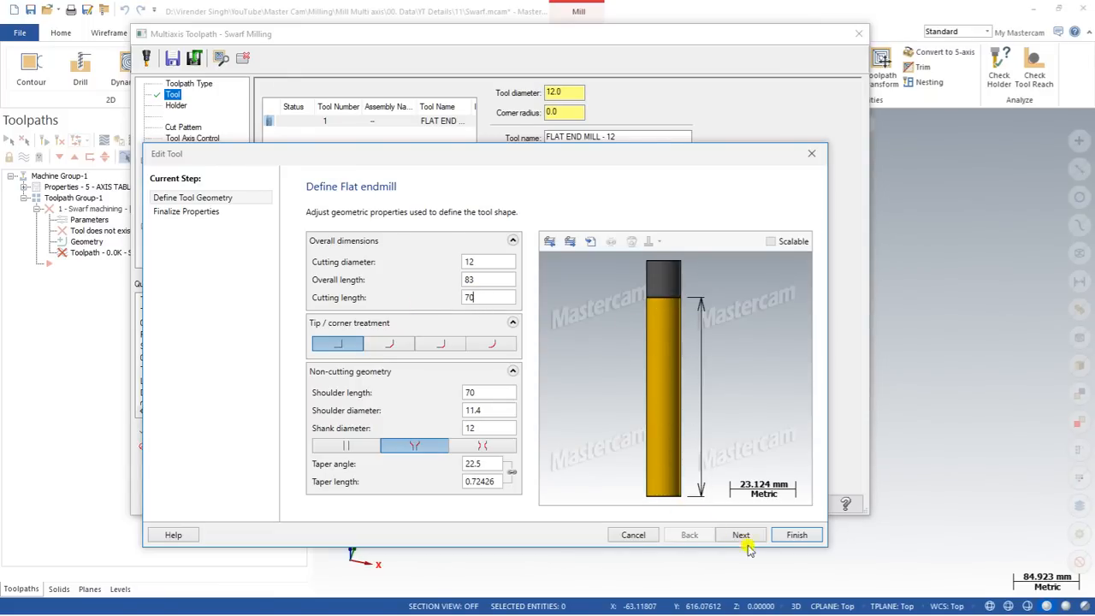
{"action": "left_click", "coordinate": [796, 535]}
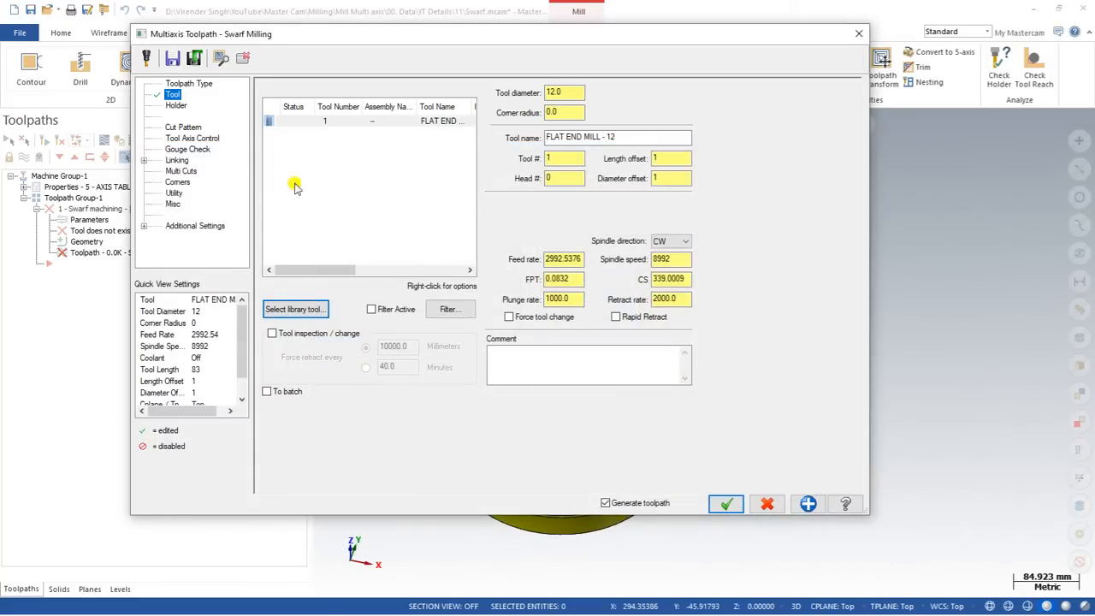
Pick the upper and middle helical wall faces as swarf geometry and accept the toolpath settings.
{"action": "left_click", "coordinate": [183, 128]}
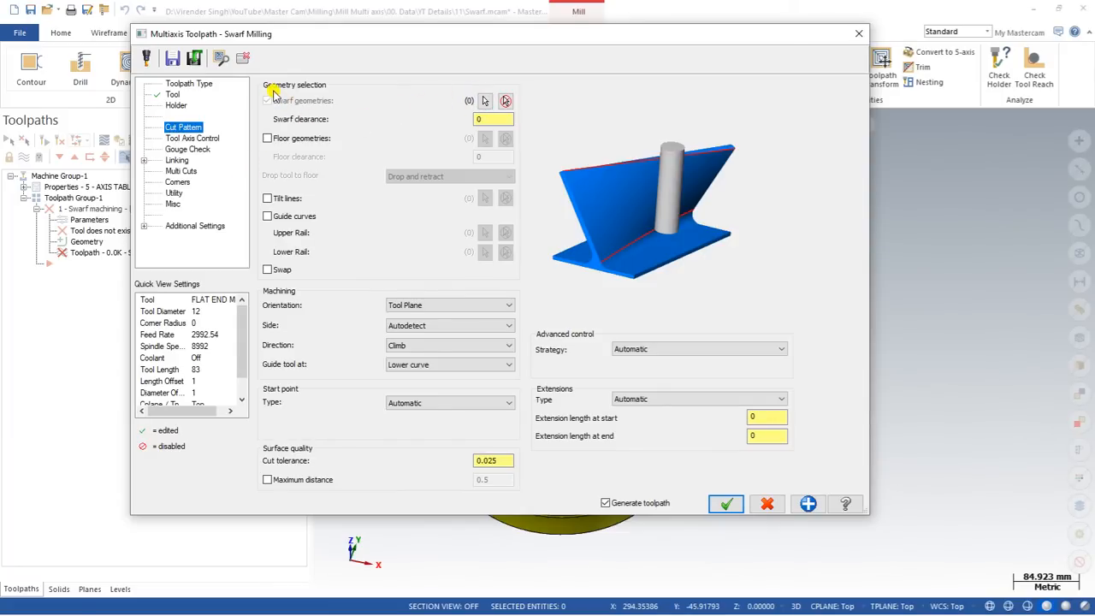
{"action": "left_click", "coordinate": [485, 102]}
{"action": "mouse_move", "coordinate": [501, 244]}
{"action": "middle_mouse_down"}
{"action": "mouse_move", "coordinate": [636, 205]}
{"action": "mouse_move", "coordinate": [646, 230]}
{"action": "mouse_move", "coordinate": [597, 289]}
{"action": "mouse_move", "coordinate": [470, 245]}
{"action": "mouse_move", "coordinate": [656, 248]}
{"action": "mouse_move", "coordinate": [724, 321]}
{"action": "middle_mouse_up"}
{"action": "left_click", "coordinate": [726, 322]}
{"action": "mouse_move", "coordinate": [870, 416]}
{"action": "middle_mouse_down"}
{"action": "mouse_move", "coordinate": [705, 360]}
{"action": "mouse_move", "coordinate": [509, 330]}
{"action": "mouse_move", "coordinate": [553, 322]}
{"action": "mouse_move", "coordinate": [585, 276]}
{"action": "mouse_move", "coordinate": [604, 323]}
{"action": "mouse_move", "coordinate": [597, 355]}
{"action": "mouse_move", "coordinate": [634, 282]}
{"action": "mouse_move", "coordinate": [589, 286]}
{"action": "middle_mouse_up"}
{"action": "left_click", "coordinate": [592, 357]}
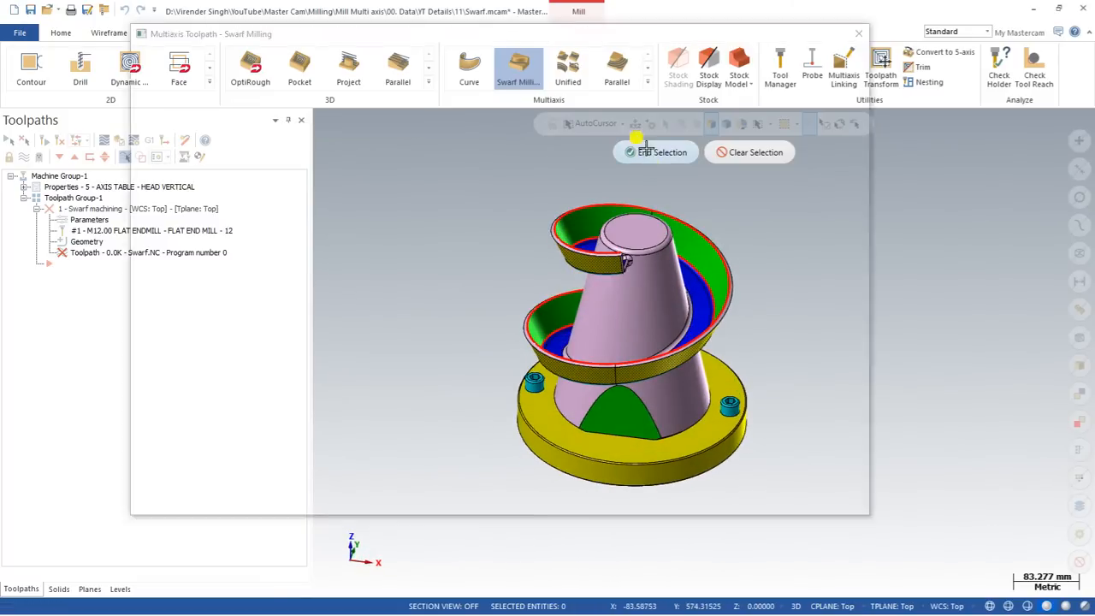
{"action": "left_click", "coordinate": [644, 152]}
{"action": "left_click", "coordinate": [726, 503]}
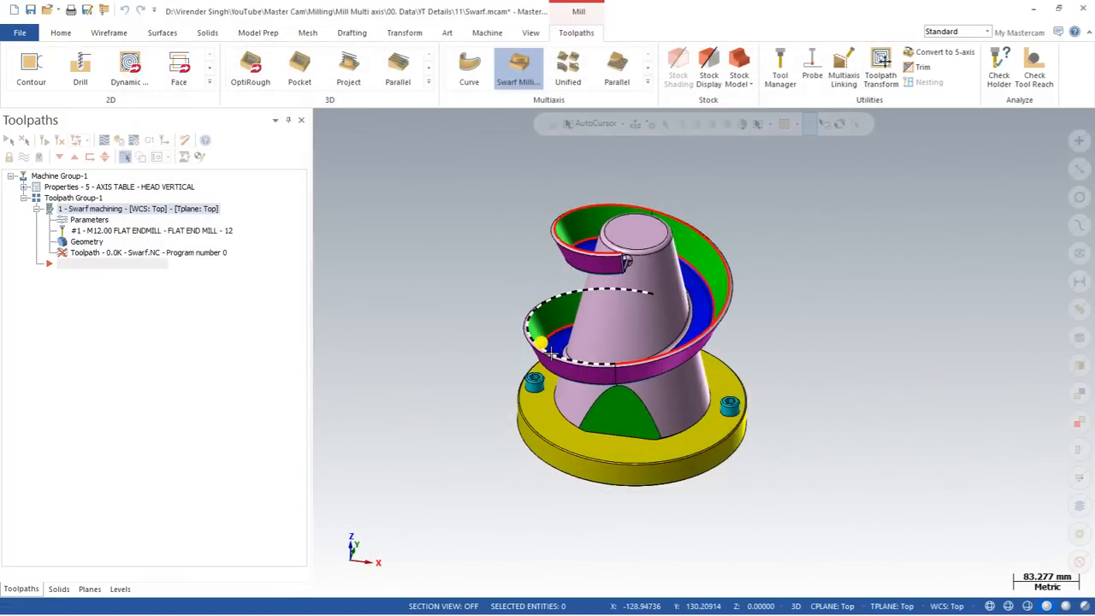
Inspect the generated swarf toolpath from above and start its backplot.
{"action": "middle_click_drag", "start_coordinate": [552, 352], "coordinate": [716, 205]}
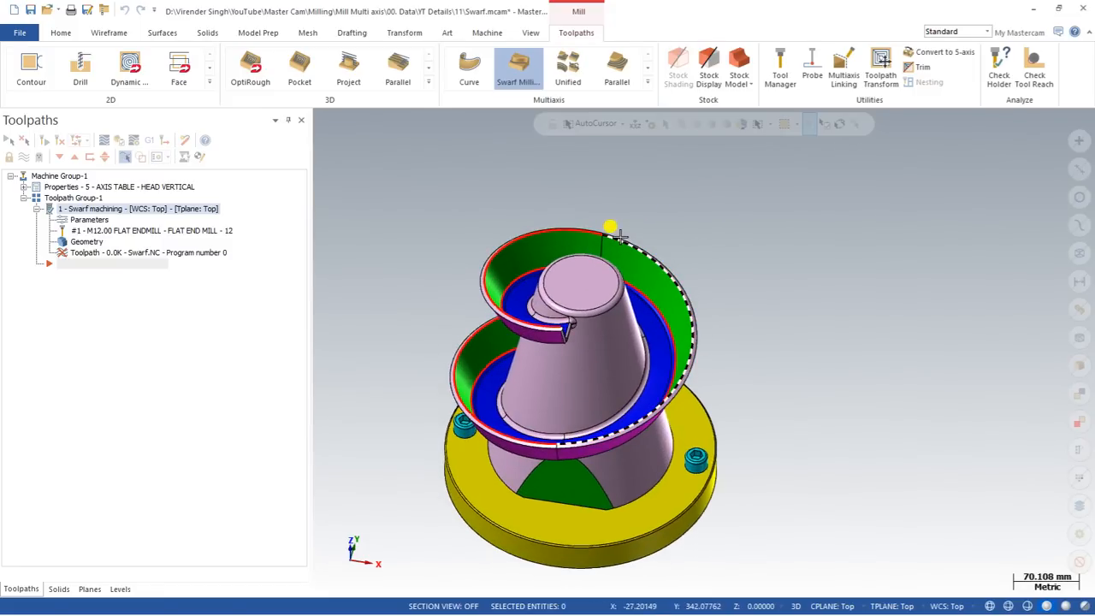
{"action": "middle_click_drag", "start_coordinate": [550, 319], "coordinate": [540, 299]}
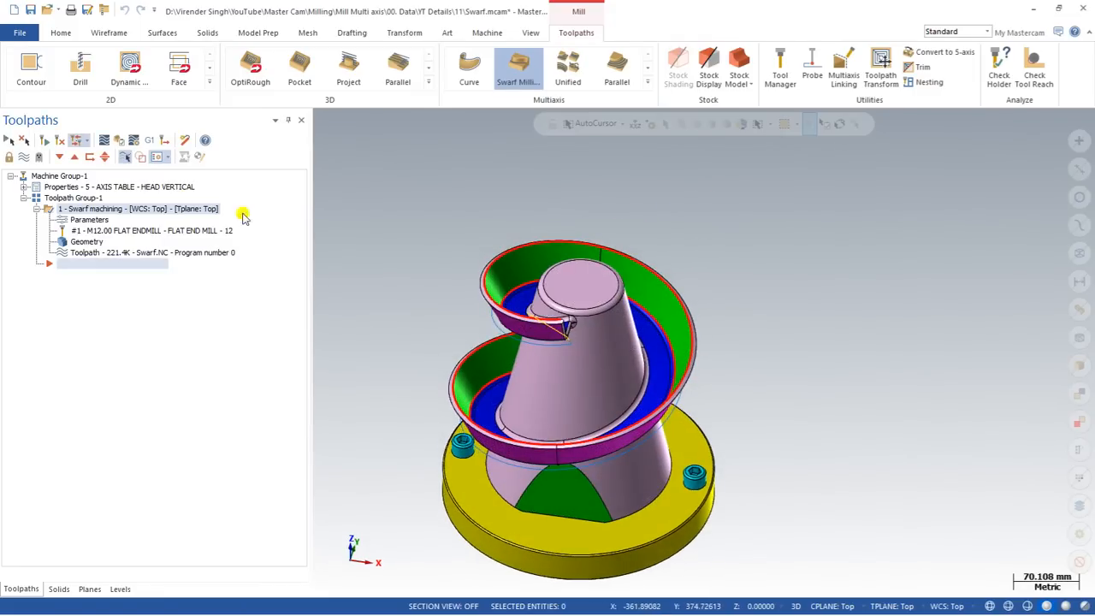
{"action": "left_click", "coordinate": [107, 157]}
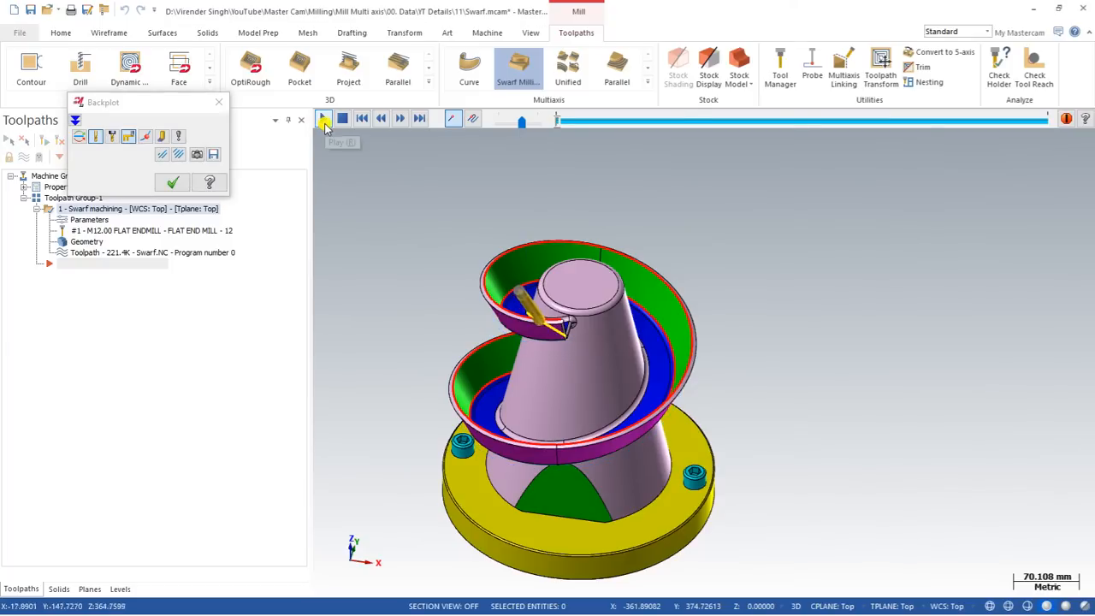
Play the swarf toolpath backplot, zooming and rotating to follow the tool.
{"action": "left_click", "coordinate": [323, 118]}
{"action": "scroll", "coordinate": [494, 319], "scroll_direction": "up", "scroll_amount": 2}
{"action": "scroll", "coordinate": [494, 318], "scroll_direction": "up", "scroll_amount": 3}
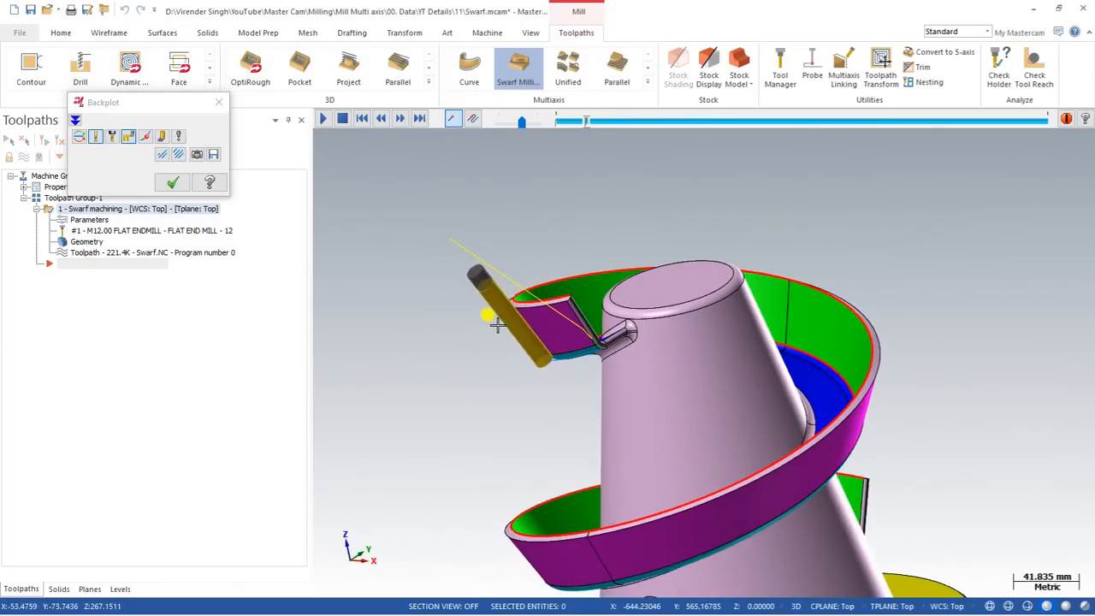
{"action": "scroll", "coordinate": [496, 321], "scroll_direction": "up", "scroll_amount": 1}
{"action": "middle_click_drag", "start_coordinate": [497, 321], "coordinate": [578, 325]}
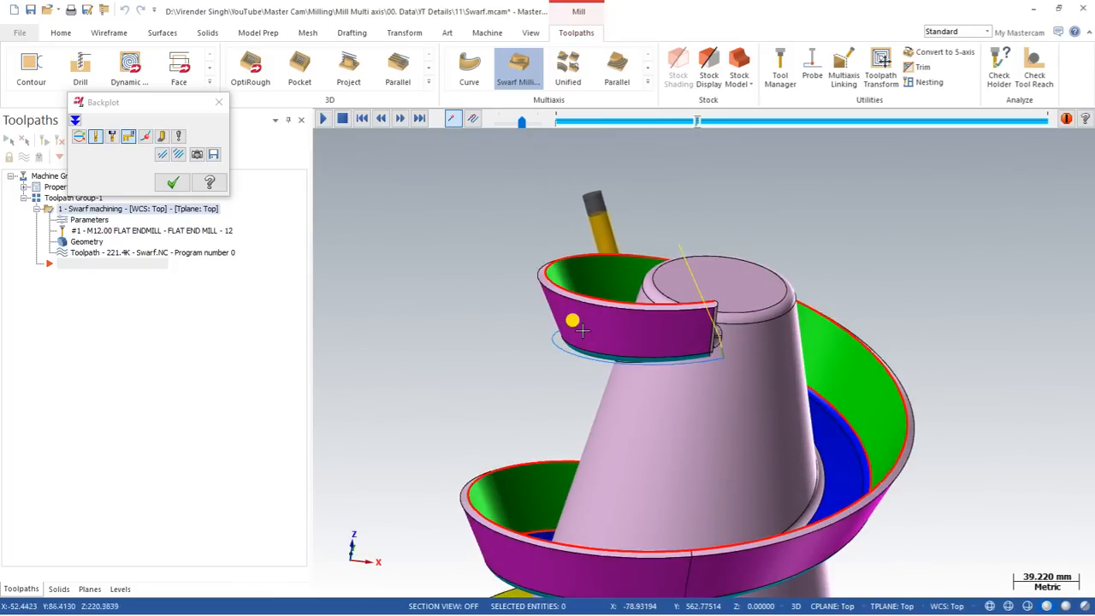
{"action": "scroll", "coordinate": [488, 263], "scroll_direction": "down", "scroll_amount": 4}
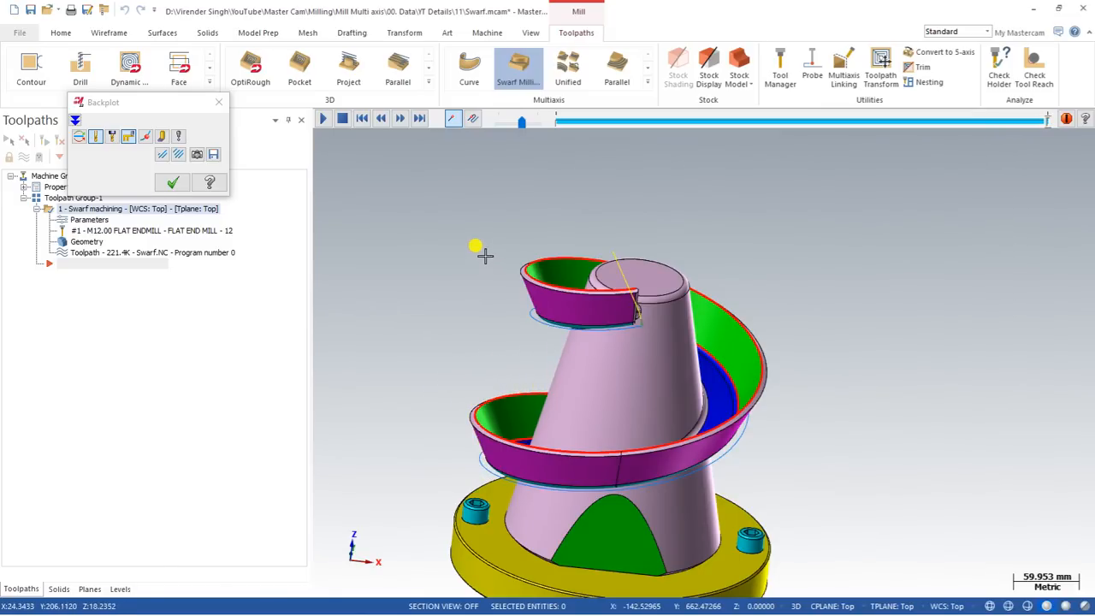
End the backplot and bring the part back to a tilted view from Top.
{"action": "key", "text": "Escape"}
{"action": "right_click", "coordinate": [451, 265]}
{"action": "left_click", "coordinate": [475, 345]}
{"action": "middle_click_drag", "start_coordinate": [472, 335], "coordinate": [505, 368]}
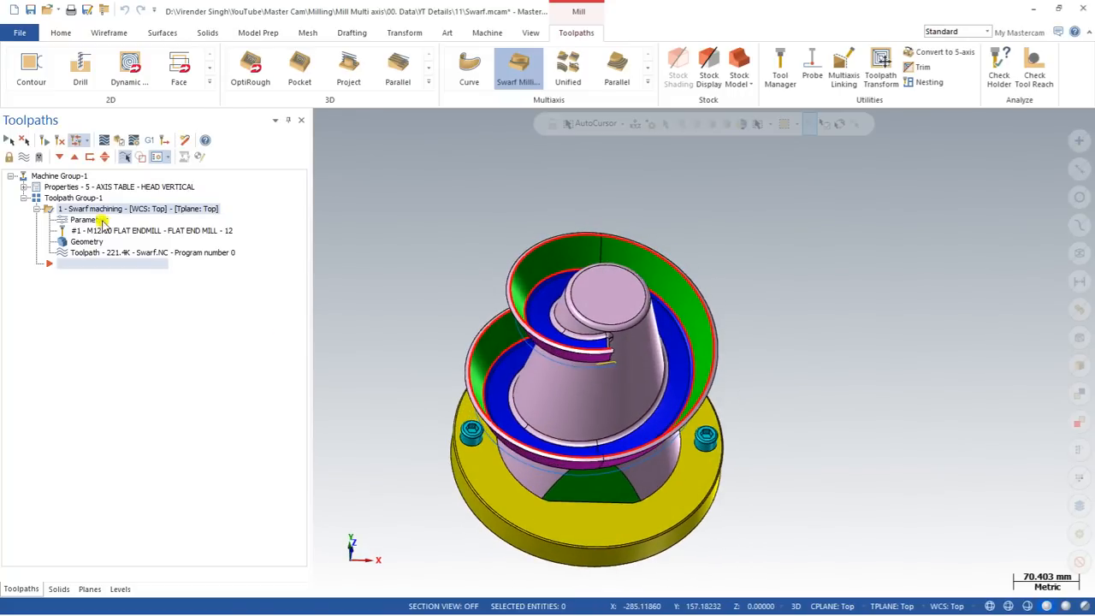
{"action": "left_click", "coordinate": [90, 220]}
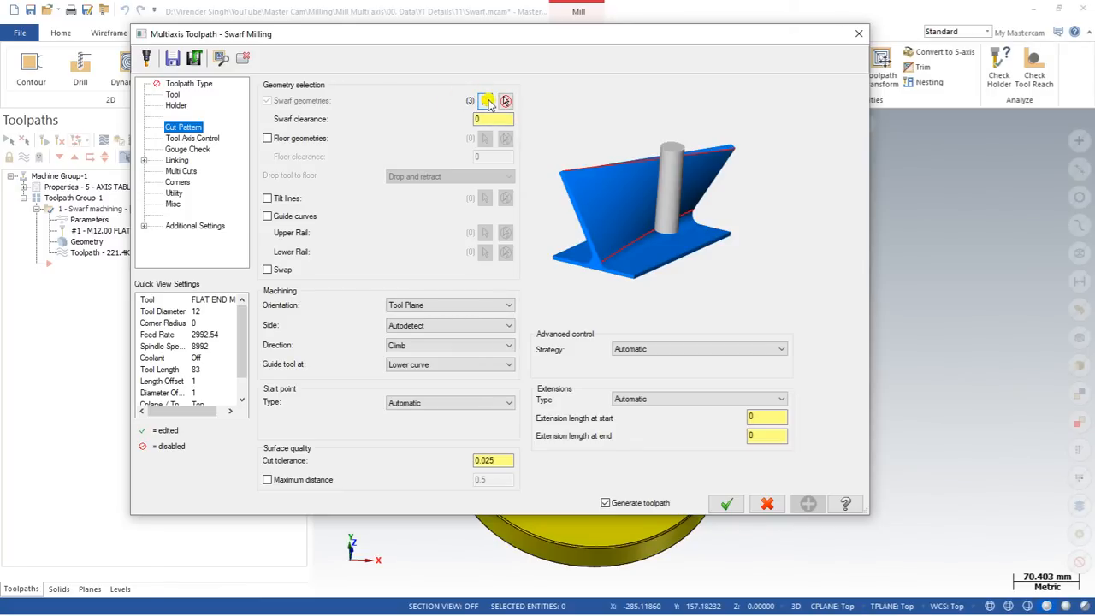
{"action": "left_click", "coordinate": [267, 138]}
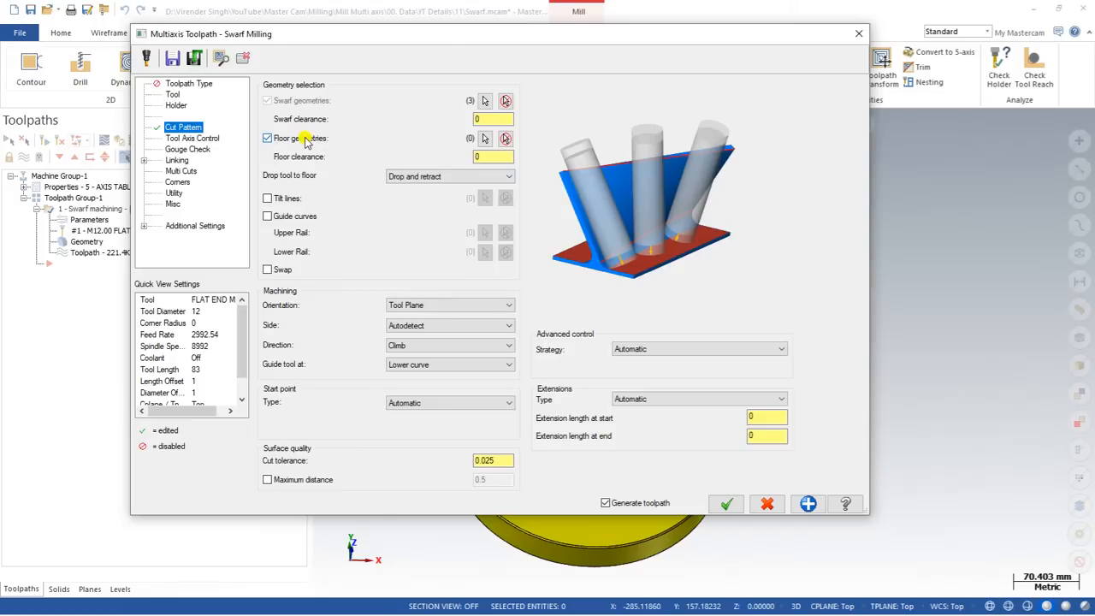
{"action": "left_click", "coordinate": [304, 139]}
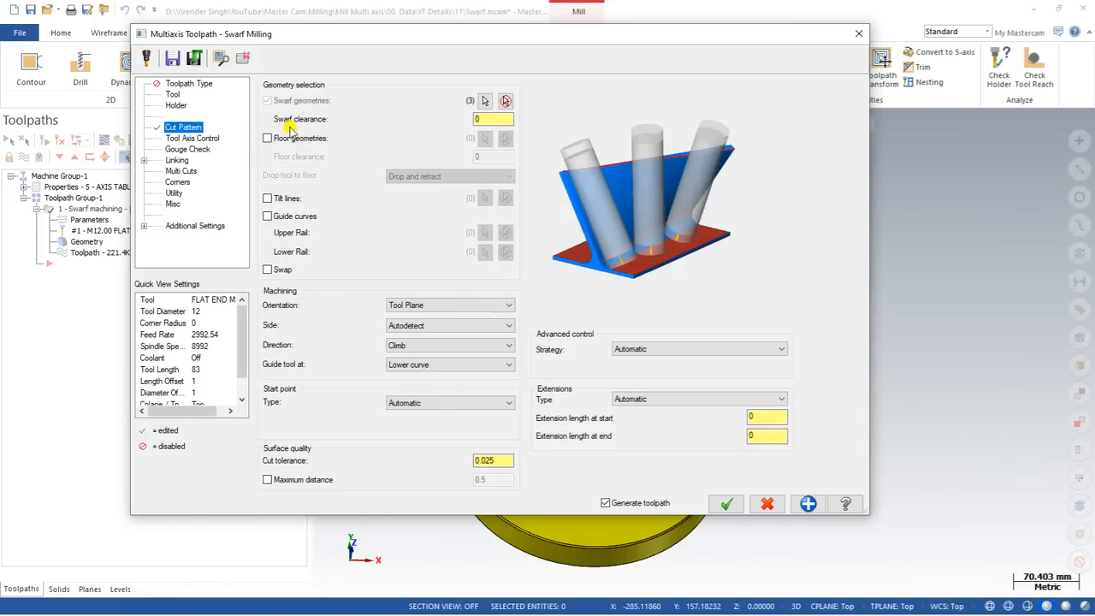
{"action": "left_click", "coordinate": [486, 119]}
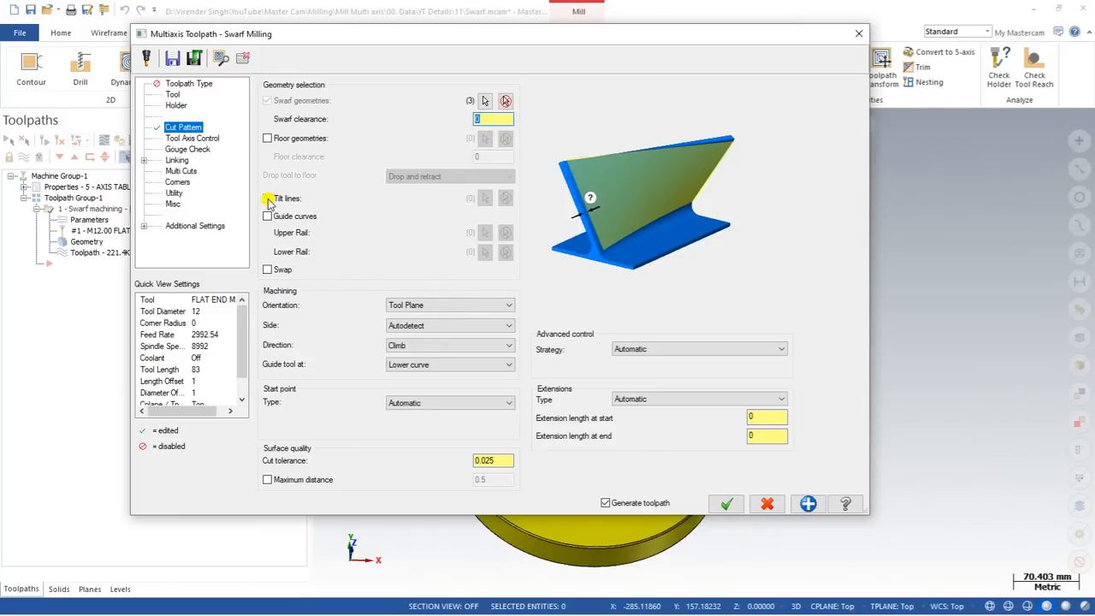
Check Guide curves on the Cut Pattern page and start Upper Rail selection in Solid Chaining.
{"action": "left_click", "coordinate": [268, 199]}
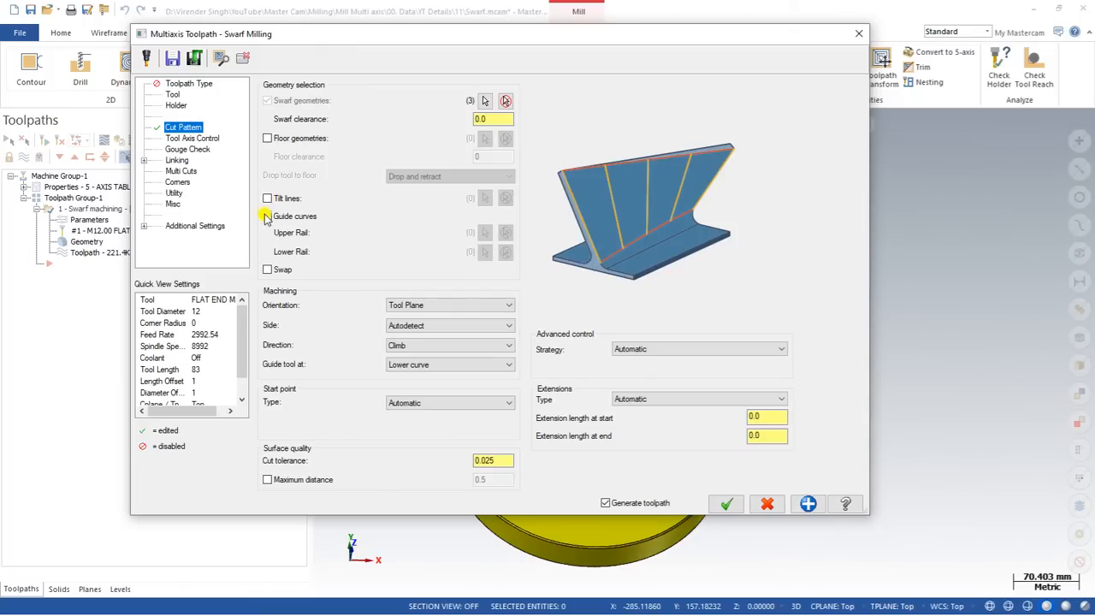
{"action": "left_click", "coordinate": [267, 217]}
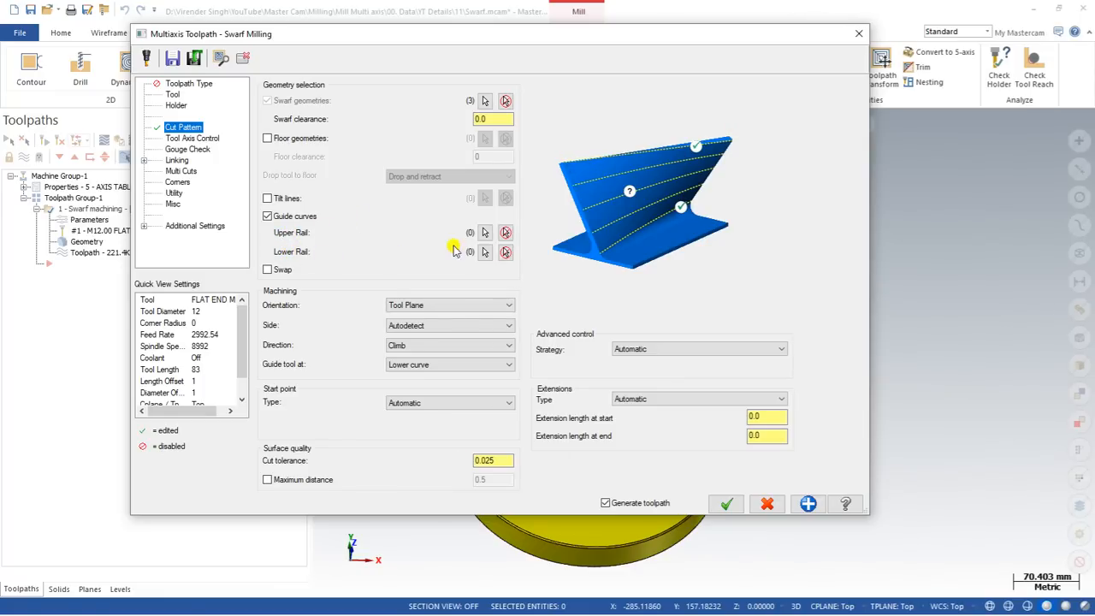
{"action": "left_click", "coordinate": [485, 231]}
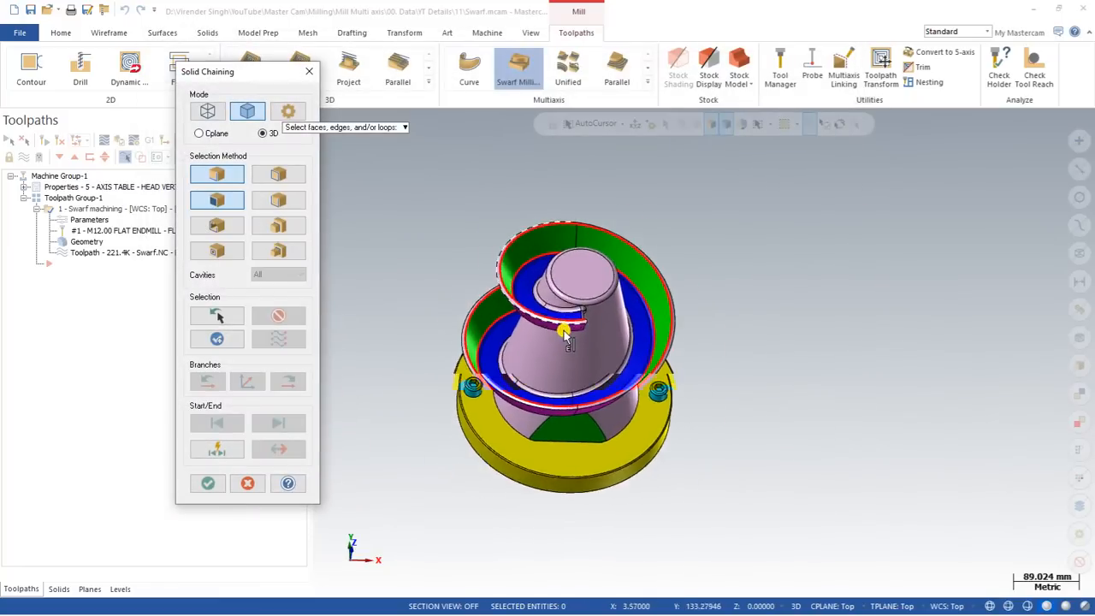
Chain the spiral wall's top edge forward as the upper rail.
{"action": "scroll", "coordinate": [565, 335], "scroll_direction": "up", "scroll_amount": 5}
{"action": "left_click", "coordinate": [590, 327]}
{"action": "scroll", "coordinate": [582, 309], "scroll_direction": "down", "scroll_amount": 3}
{"action": "mouse_move", "coordinate": [582, 305]}
{"action": "middle_mouse_down"}
{"action": "mouse_move", "coordinate": [601, 294]}
{"action": "mouse_move", "coordinate": [511, 272]}
{"action": "mouse_move", "coordinate": [443, 305]}
{"action": "mouse_move", "coordinate": [506, 268]}
{"action": "mouse_move", "coordinate": [570, 314]}
{"action": "middle_mouse_up"}
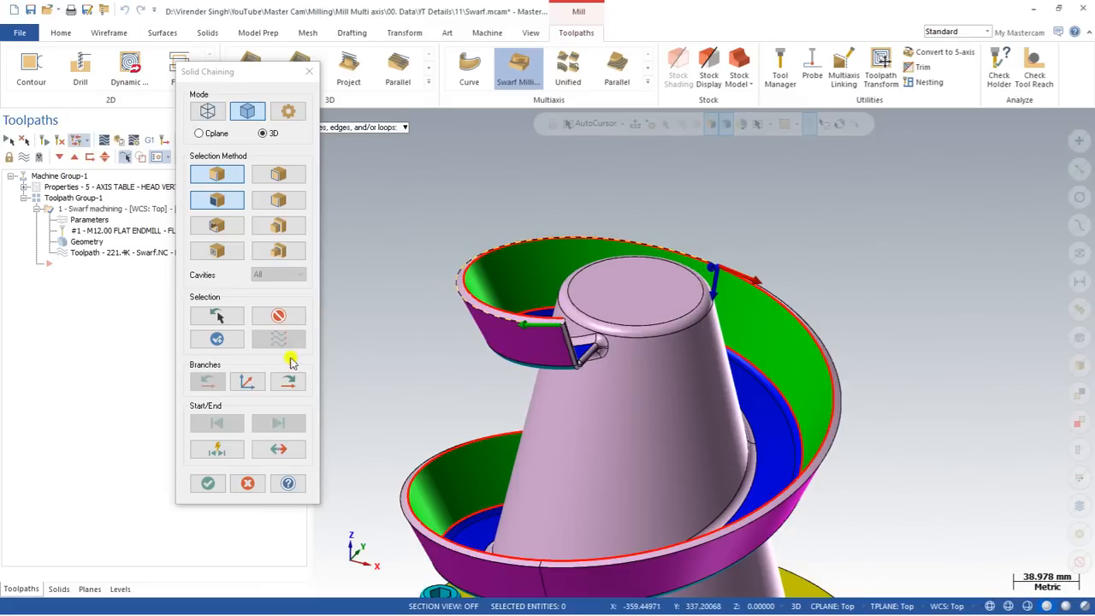
{"action": "left_click", "coordinate": [288, 382]}
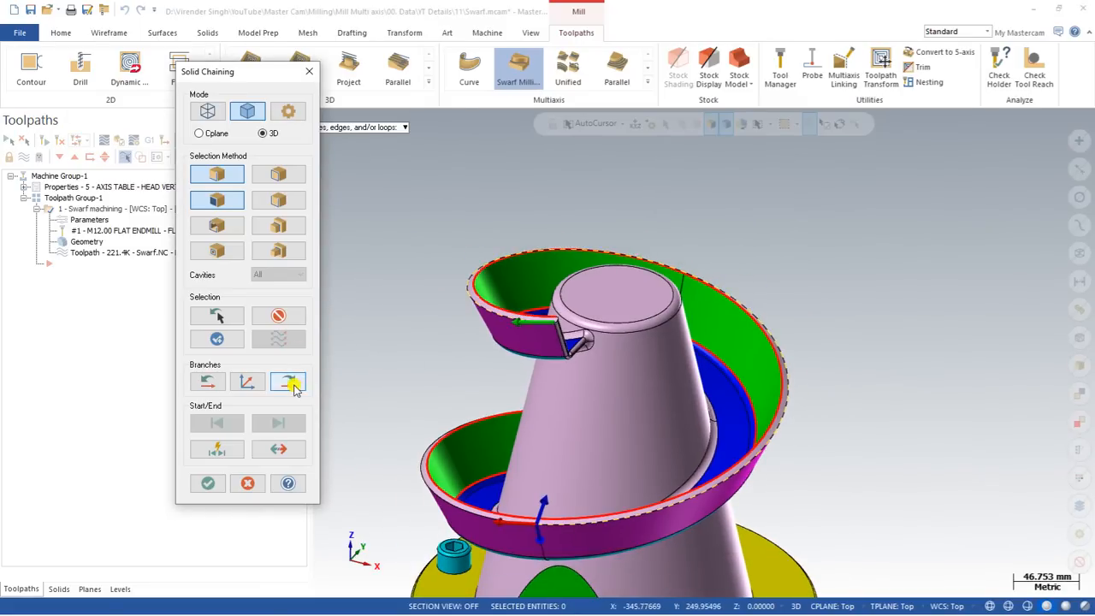
{"action": "middle_click_drag", "start_coordinate": [344, 392], "coordinate": [518, 362]}
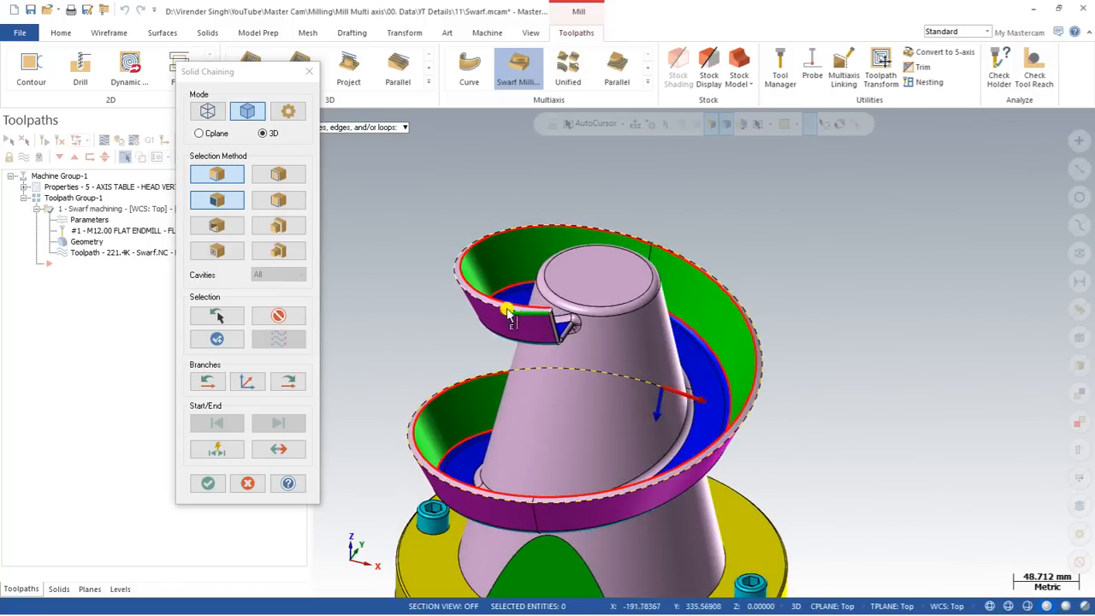
{"action": "left_click", "coordinate": [213, 484]}
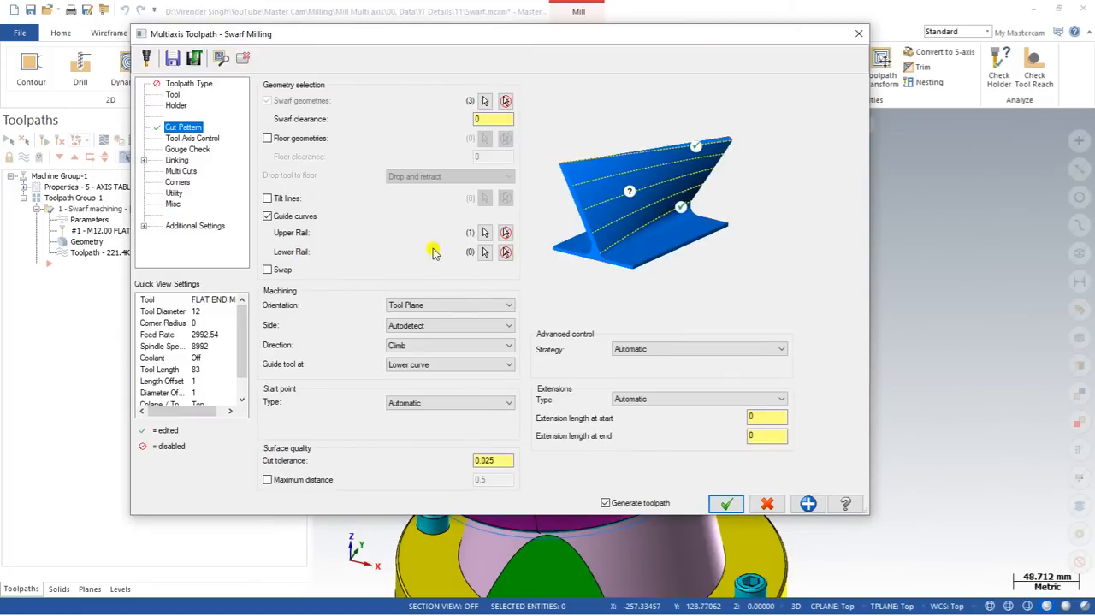
Chain the wall's bottom edge forward along the spiral as the lower rail.
{"action": "left_click", "coordinate": [486, 254]}
{"action": "scroll", "coordinate": [545, 347], "scroll_direction": "up", "scroll_amount": 5}
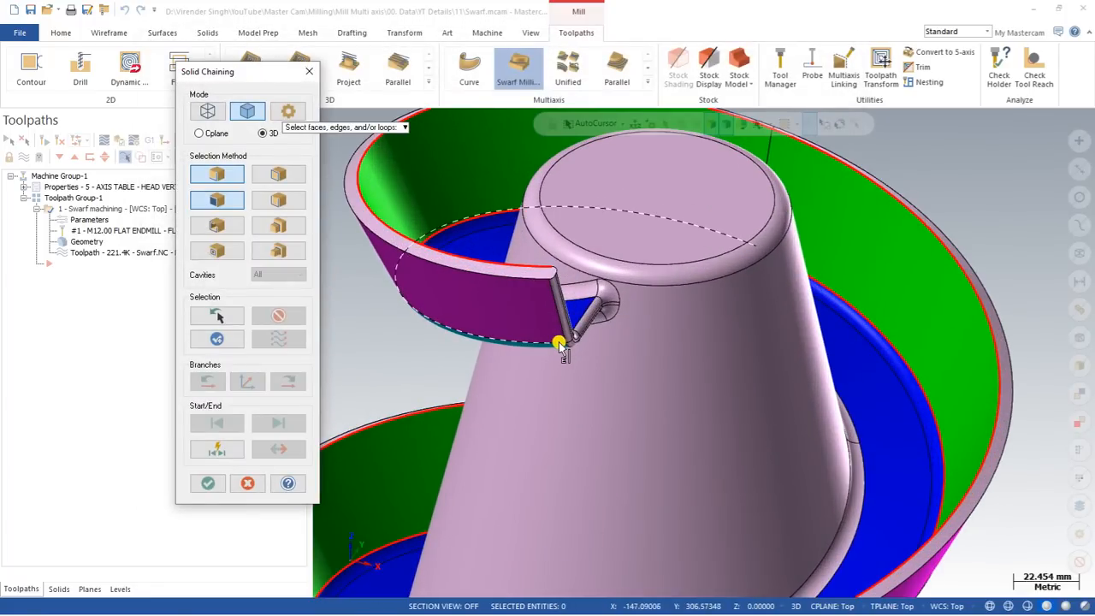
{"action": "left_click", "coordinate": [560, 346]}
{"action": "scroll", "coordinate": [526, 352], "scroll_direction": "down", "scroll_amount": 3}
{"action": "left_click", "coordinate": [289, 387]}
{"action": "scroll", "coordinate": [357, 337], "scroll_direction": "down", "scroll_amount": 2}
{"action": "left_click", "coordinate": [285, 385]}
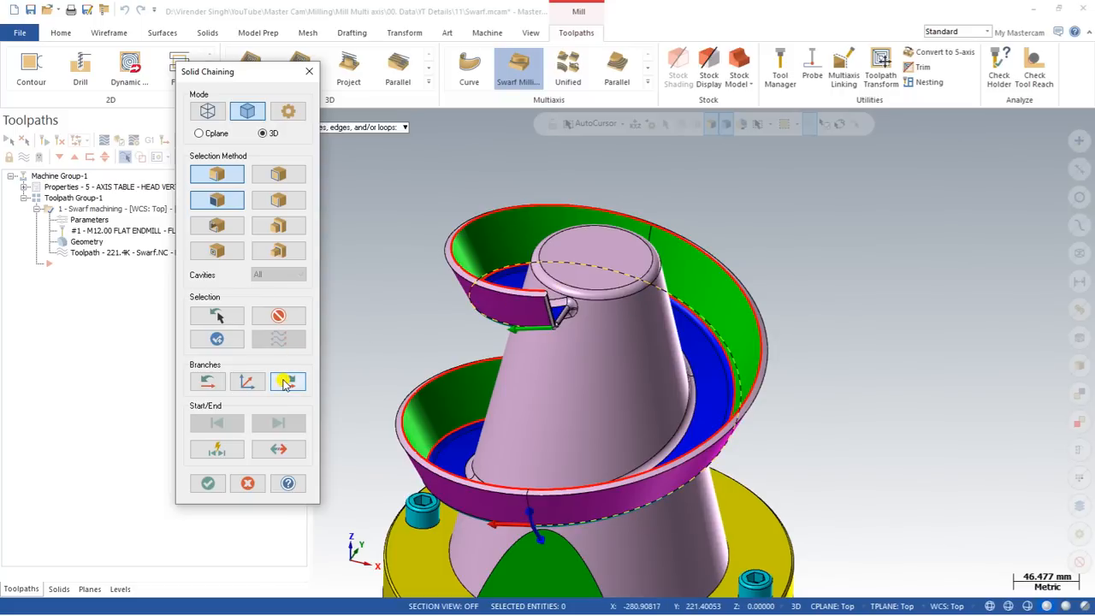
{"action": "left_click", "coordinate": [285, 385]}
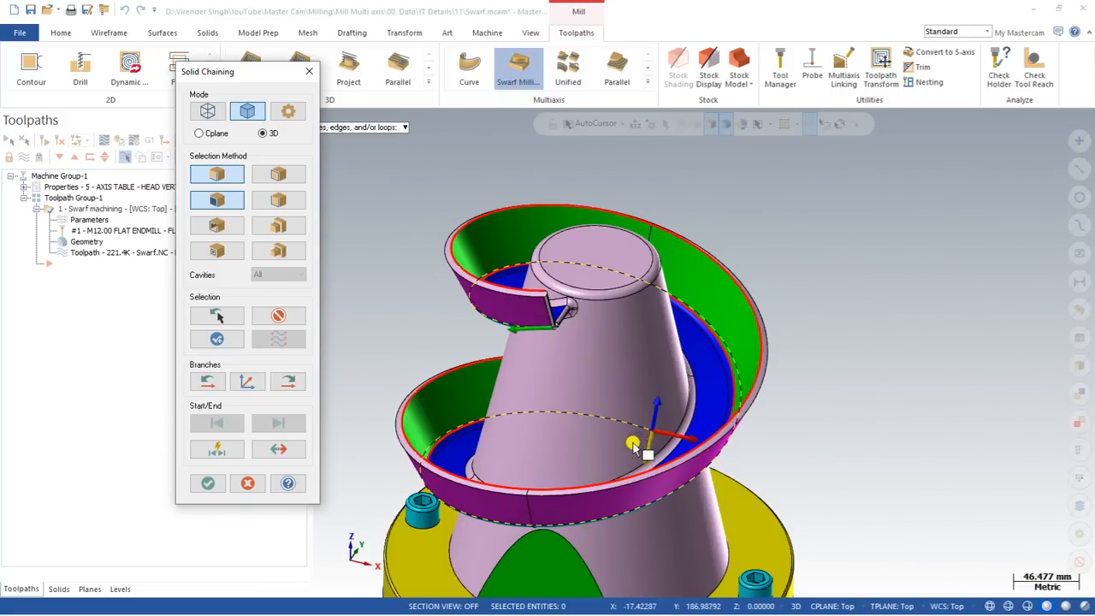
{"action": "left_click", "coordinate": [208, 484]}
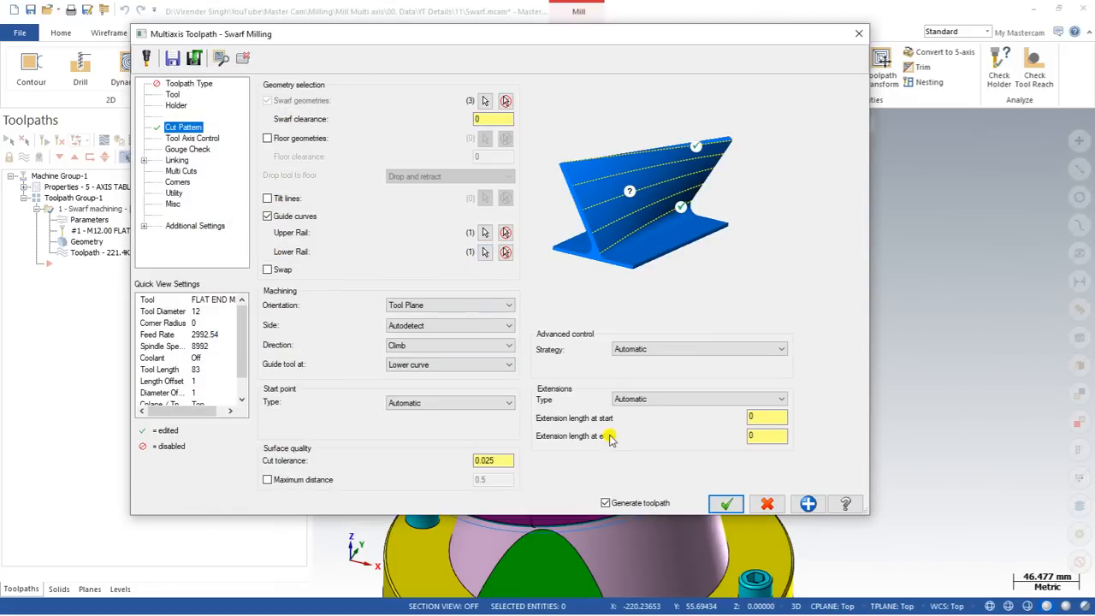
Accept the Swarf Milling dialog so the guide-curve toolpath regenerates at 132.9K.
{"action": "left_click", "coordinate": [724, 503]}
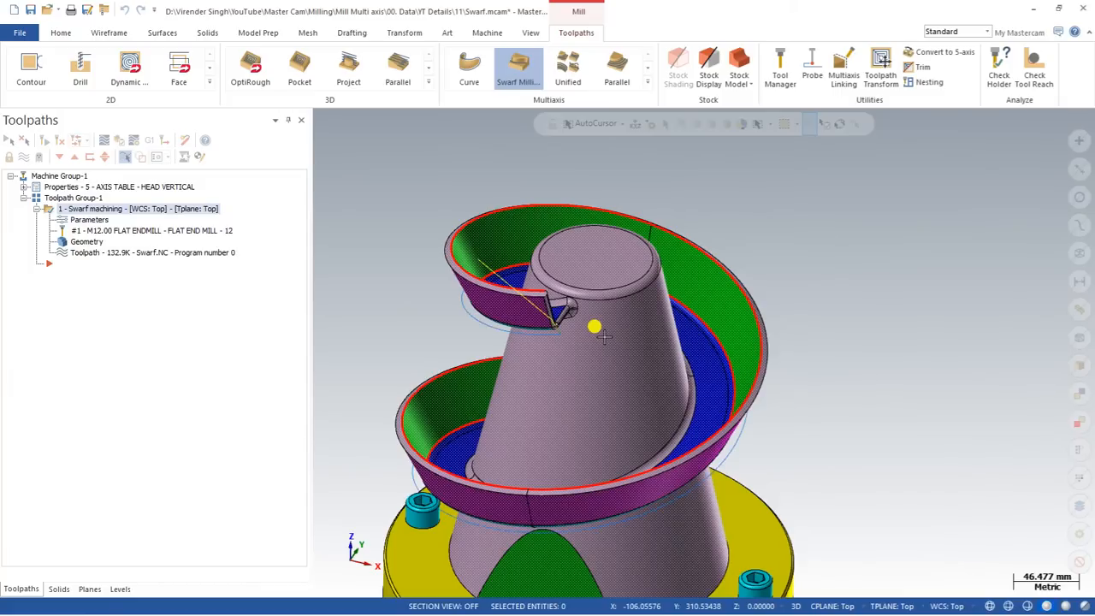
Play the regenerated swarf toolpath in Backplot, then return to its Swarf Milling parameters.
{"action": "left_click", "coordinate": [104, 139]}
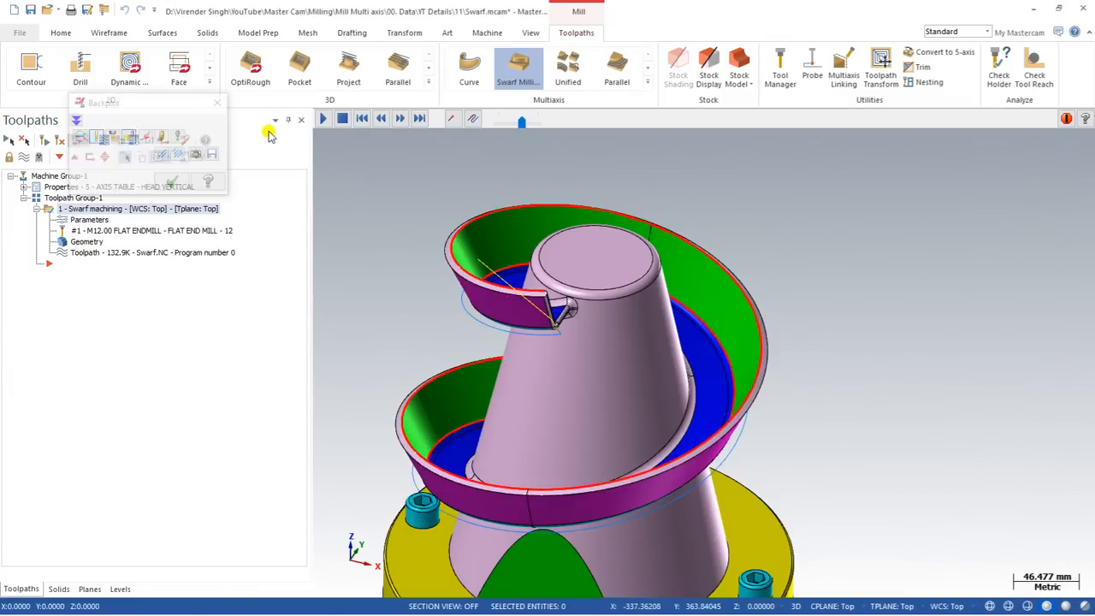
{"action": "left_click", "coordinate": [323, 118]}
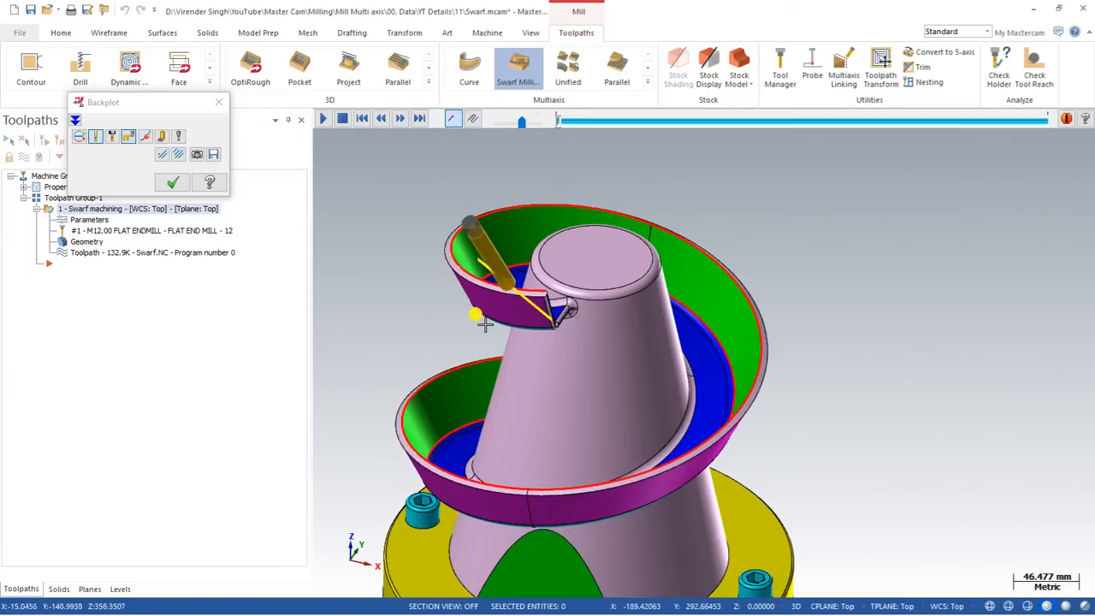
{"action": "scroll", "coordinate": [484, 226], "scroll_direction": "down", "scroll_amount": 1}
{"action": "scroll", "coordinate": [507, 308], "scroll_direction": "up", "scroll_amount": 1}
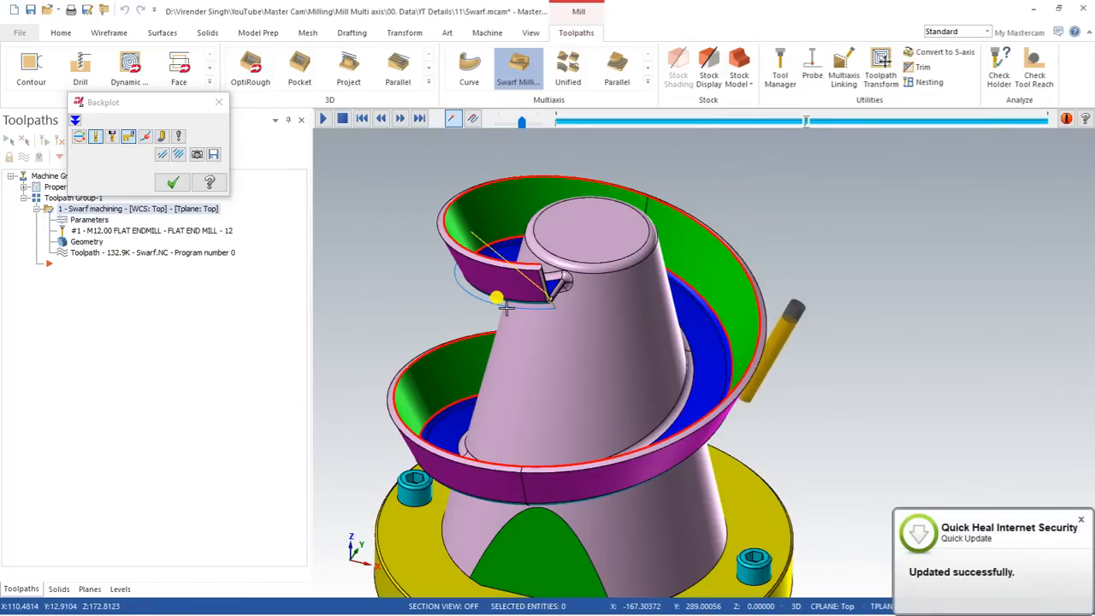
{"action": "scroll", "coordinate": [506, 314], "scroll_direction": "down", "scroll_amount": 2}
{"action": "scroll", "coordinate": [509, 323], "scroll_direction": "up", "scroll_amount": 1}
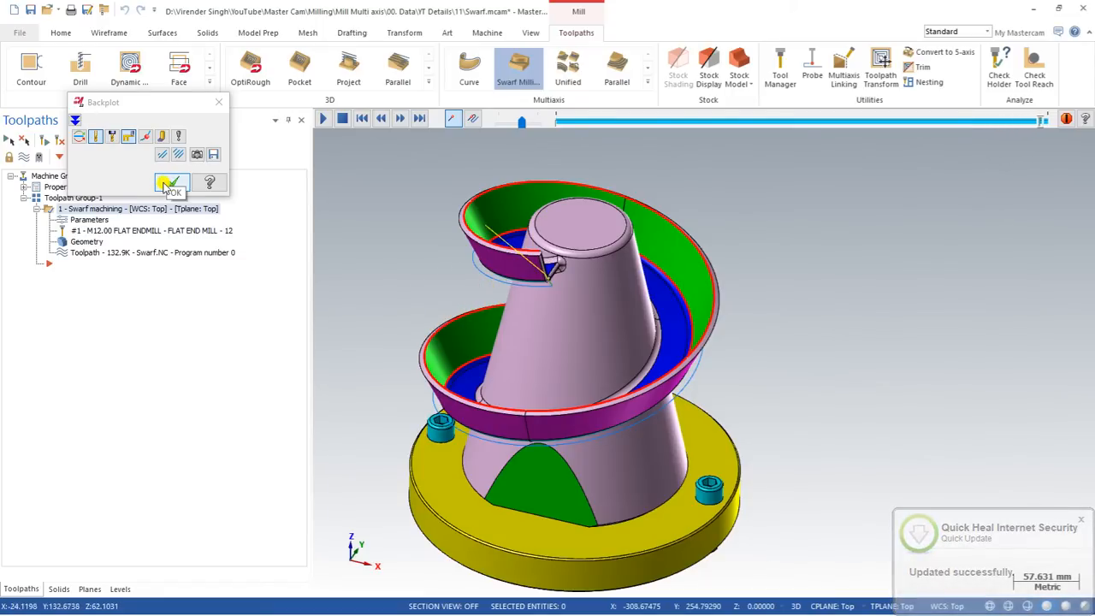
{"action": "left_click", "coordinate": [168, 185]}
{"action": "left_click", "coordinate": [69, 221]}
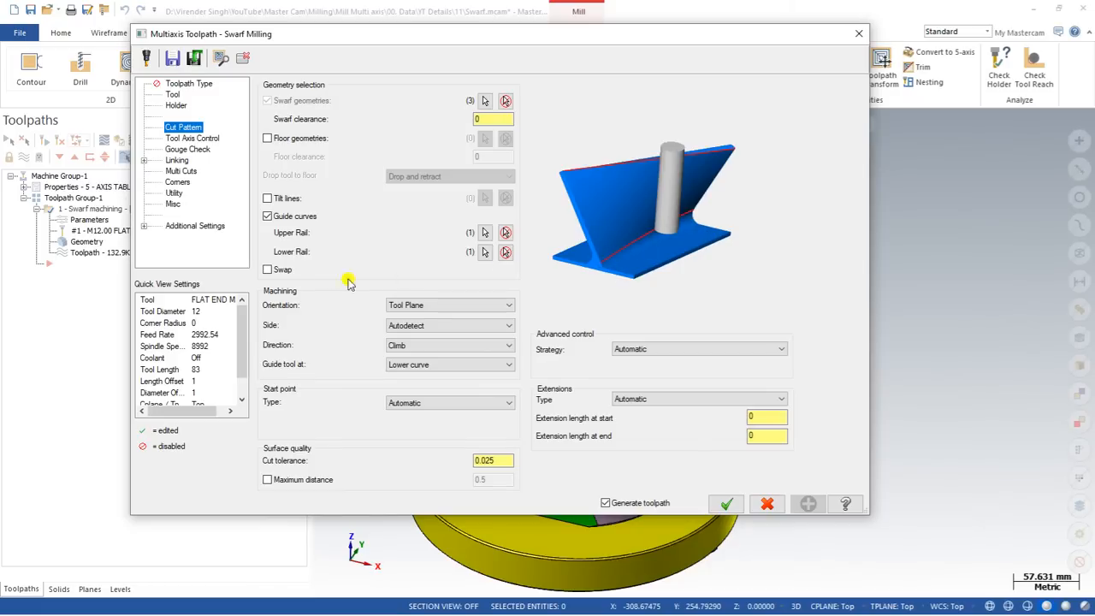
Turn on Swap for the guide curves and regenerate the toolpath to 155.8K.
{"action": "left_click", "coordinate": [267, 270]}
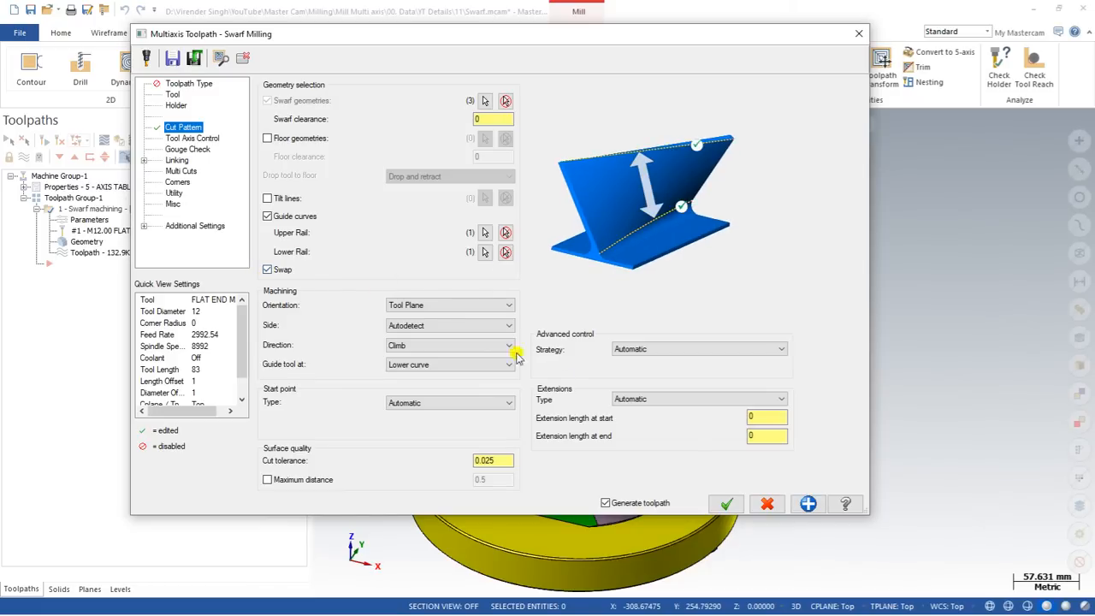
{"action": "left_click", "coordinate": [727, 504]}
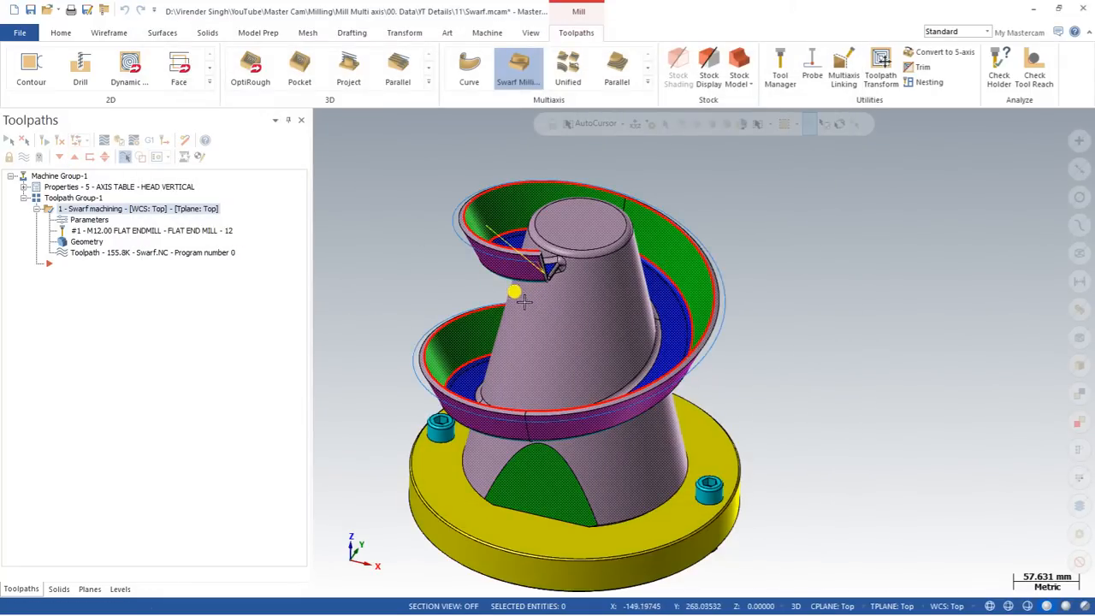
Backplot the swapped-rail toolpath from a couple of orbited angles, then reopen its parameters.
{"action": "left_click", "coordinate": [105, 141]}
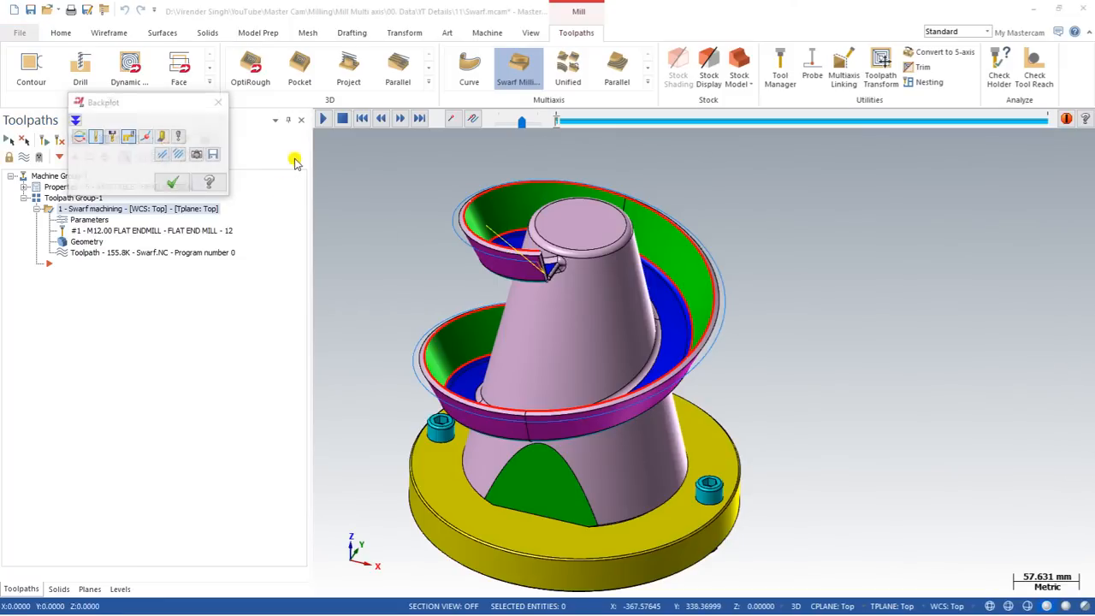
{"action": "middle_click_drag", "start_coordinate": [534, 235], "coordinate": [426, 246]}
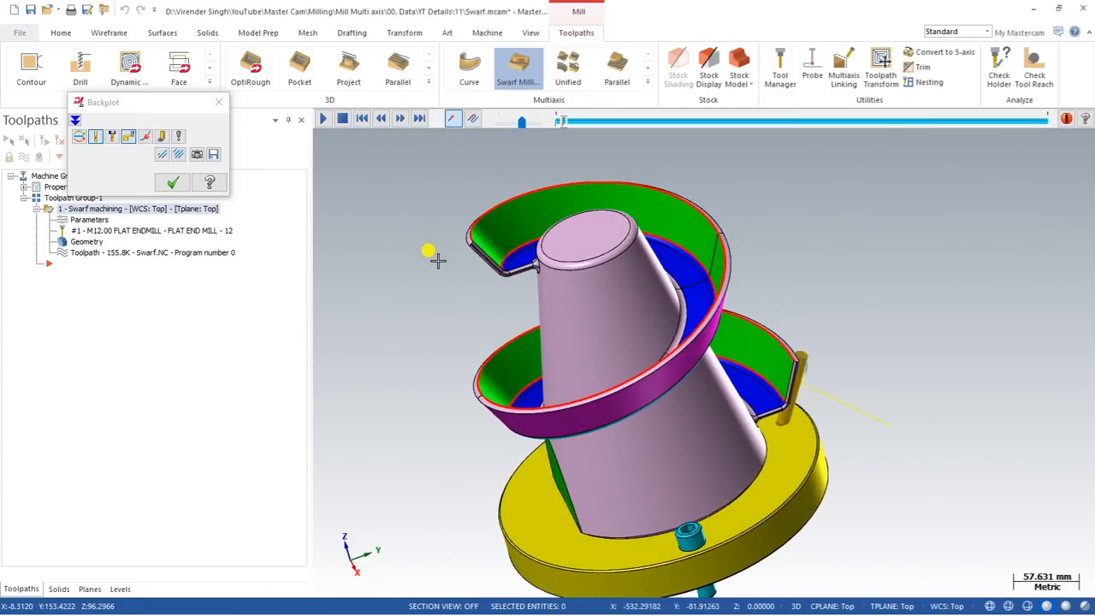
{"action": "middle_click_drag", "start_coordinate": [524, 355], "coordinate": [517, 308]}
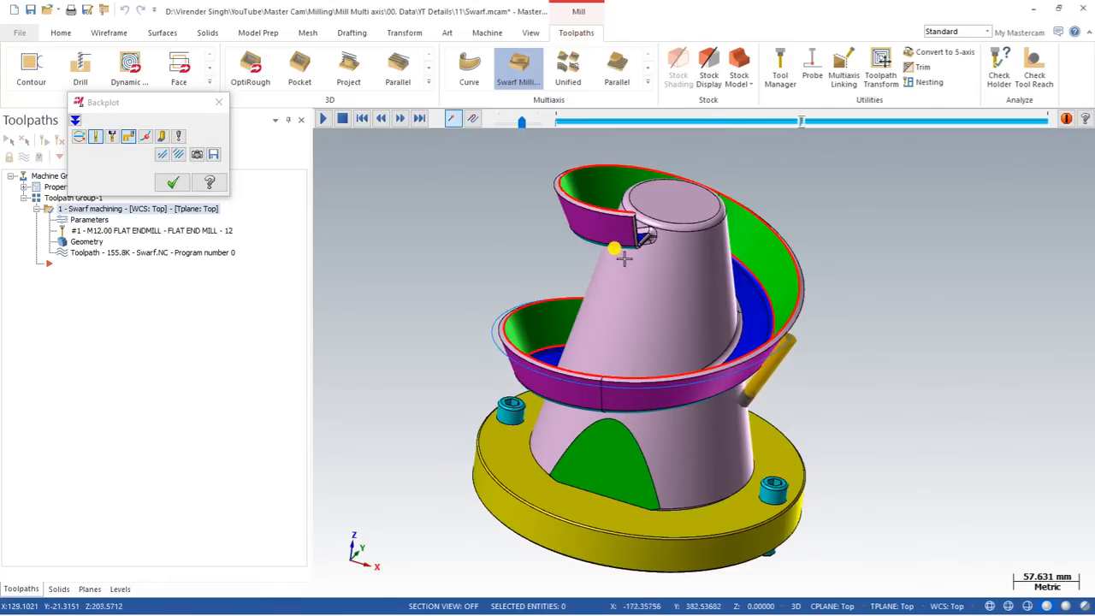
{"action": "scroll", "coordinate": [630, 211], "scroll_direction": "up", "scroll_amount": 3}
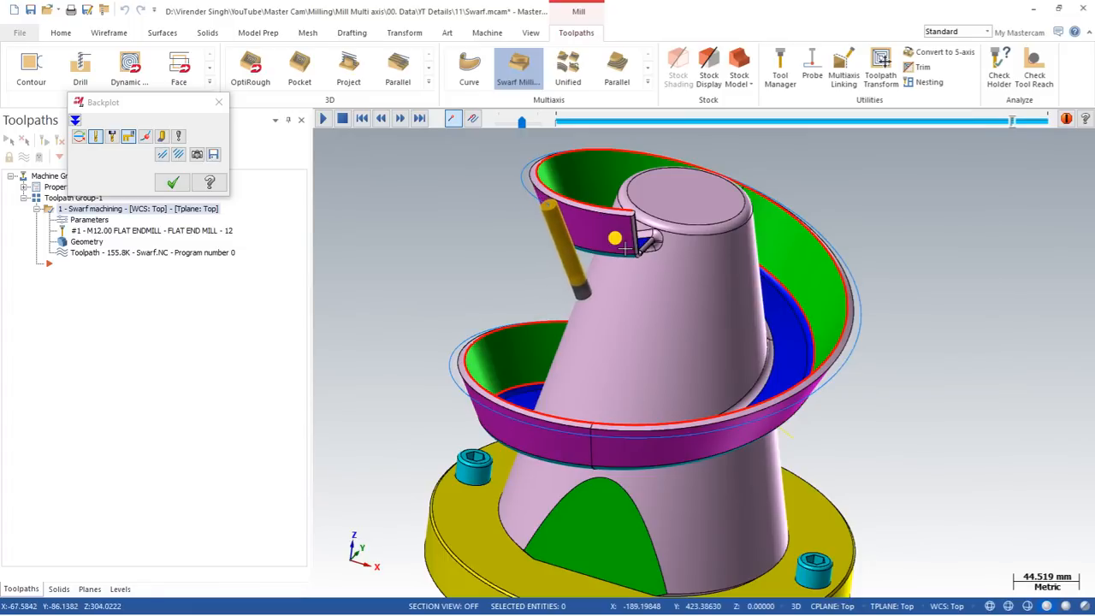
{"action": "left_click", "coordinate": [173, 182]}
{"action": "left_click", "coordinate": [89, 219]}
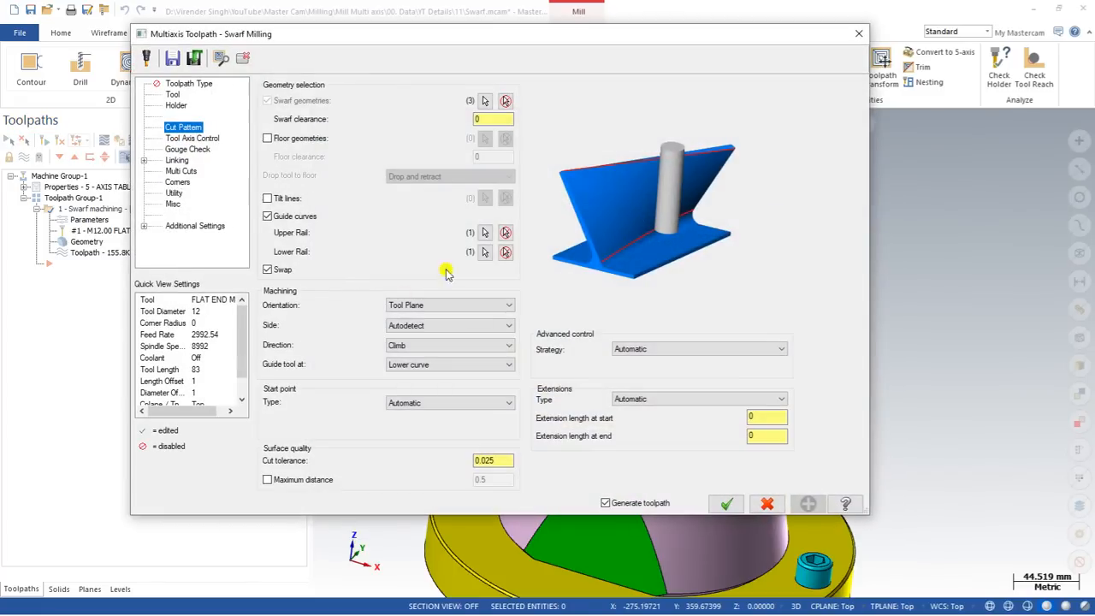
Turn Swap off, enable Tilt lines, and start selecting tilt lines on the part.
{"action": "left_click", "coordinate": [268, 270]}
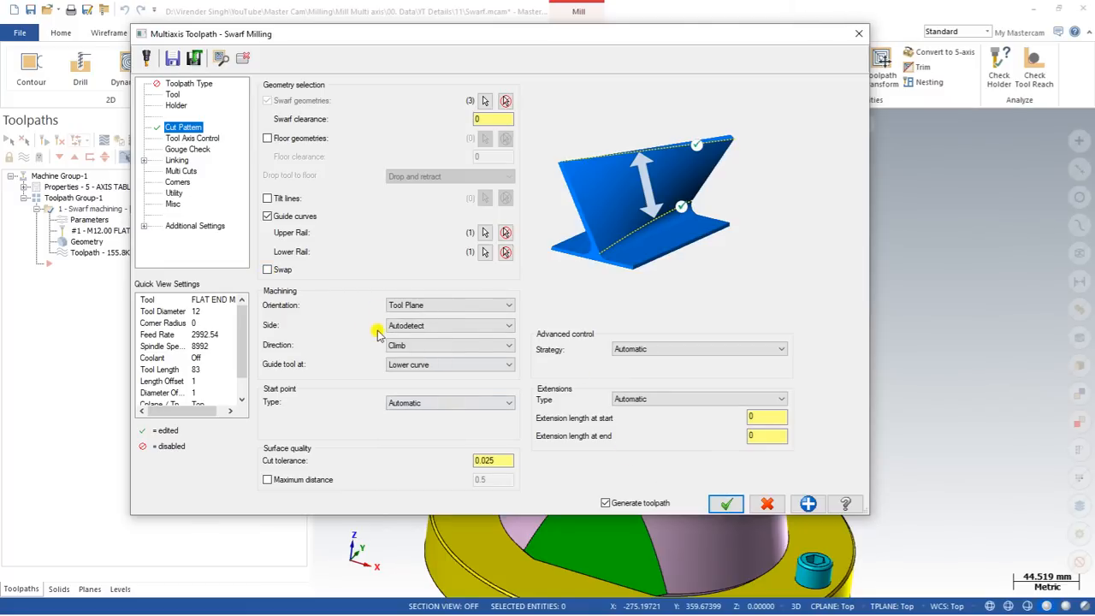
{"action": "left_click", "coordinate": [267, 198]}
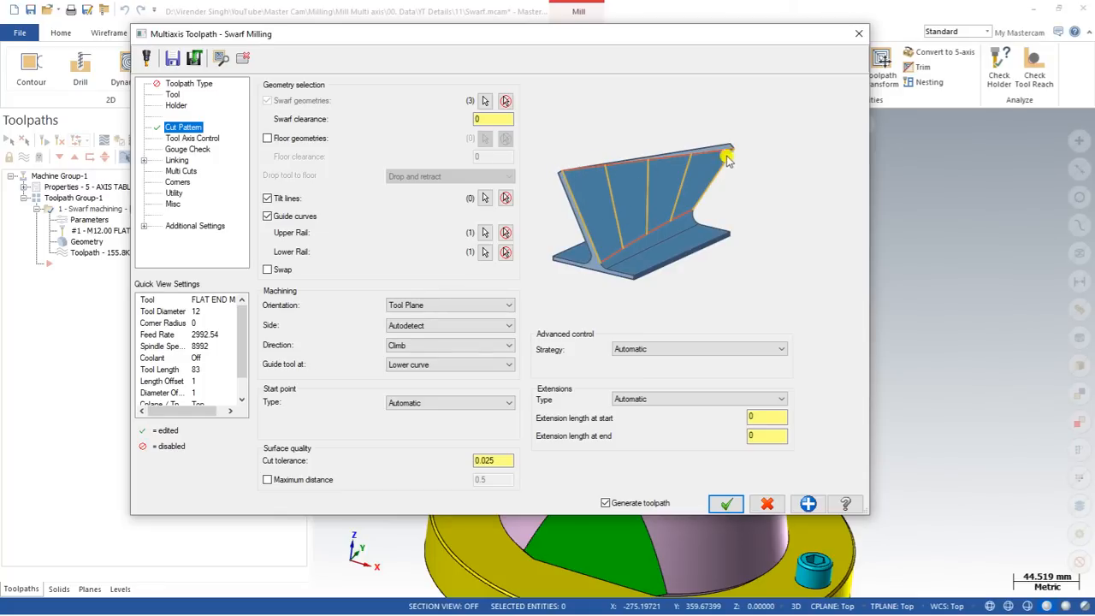
{"action": "left_click", "coordinate": [485, 198]}
Choose individual line picking for tilt lines while inspecting the wall's underside and top edge.
{"action": "scroll", "coordinate": [620, 327], "scroll_direction": "up", "scroll_amount": 2}
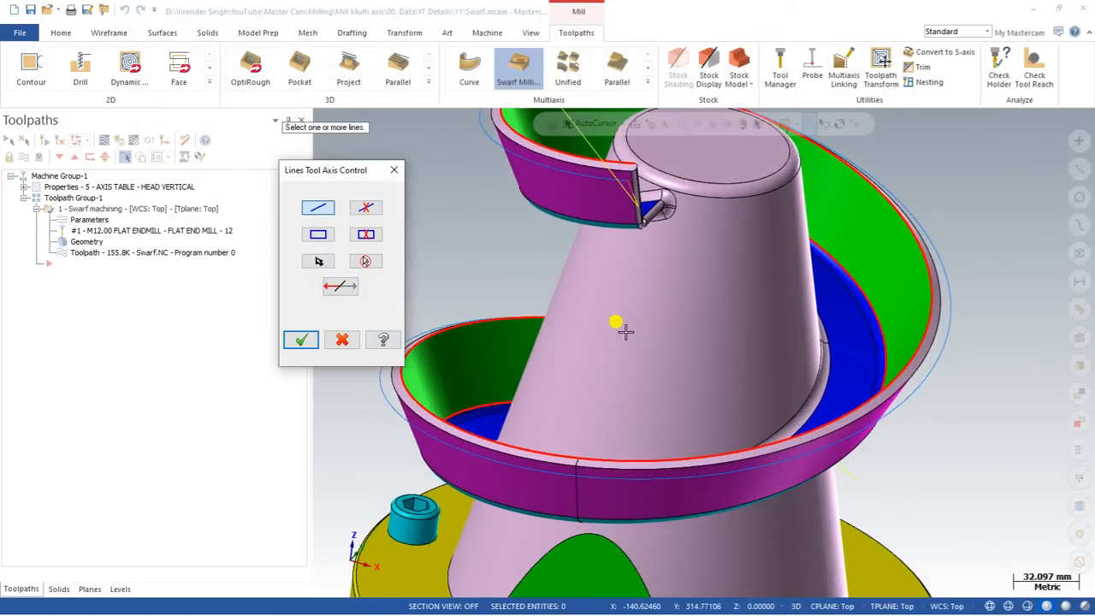
{"action": "scroll", "coordinate": [628, 332], "scroll_direction": "down", "scroll_amount": 2}
{"action": "middle_click_drag", "start_coordinate": [599, 303], "coordinate": [611, 324]}
{"action": "scroll", "coordinate": [613, 291], "scroll_direction": "up", "scroll_amount": 6}
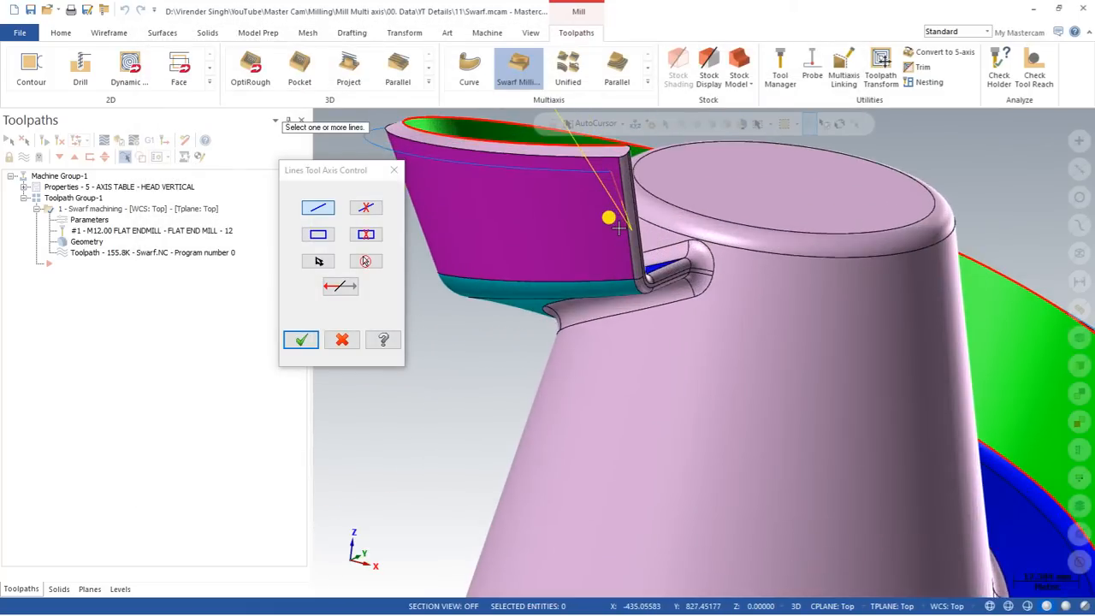
{"action": "scroll", "coordinate": [618, 229], "scroll_direction": "down", "scroll_amount": 4}
{"action": "scroll", "coordinate": [587, 237], "scroll_direction": "up", "scroll_amount": 4}
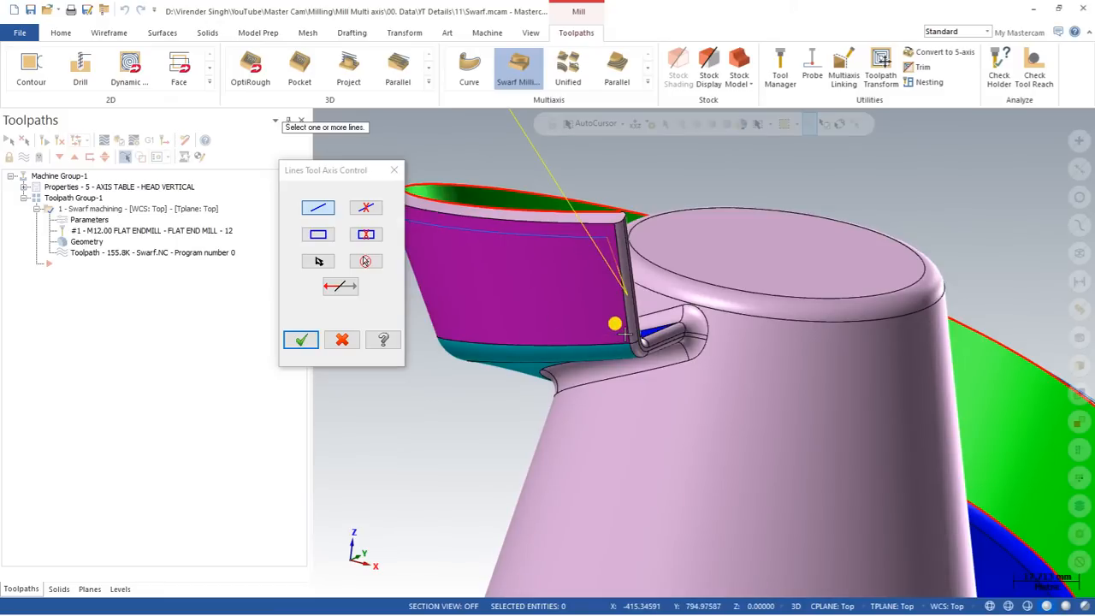
{"action": "left_click", "coordinate": [318, 210]}
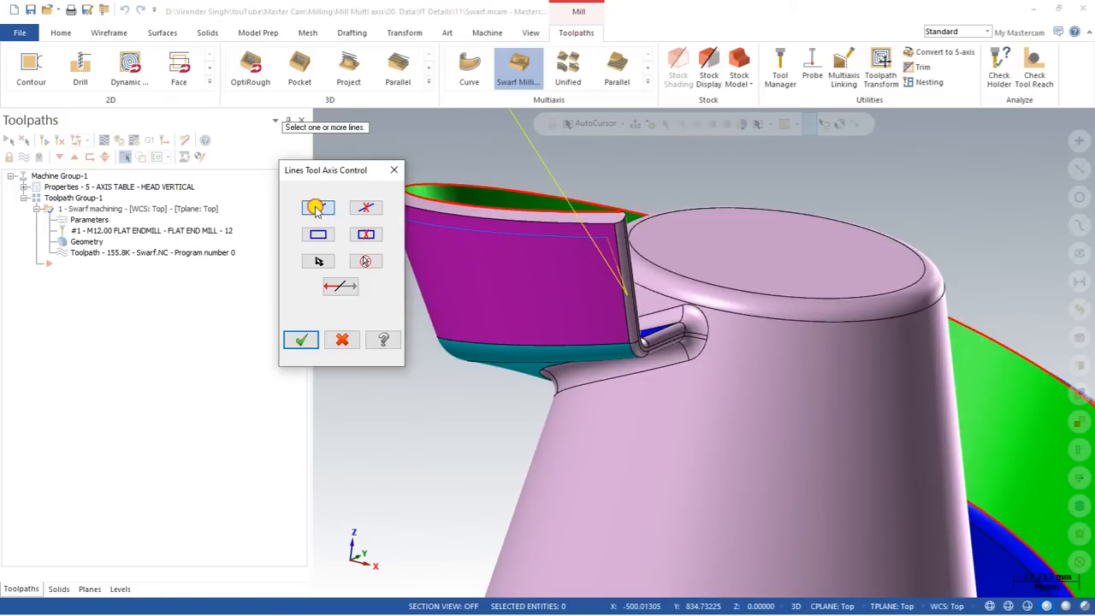
{"action": "scroll", "coordinate": [527, 197], "scroll_direction": "down", "scroll_amount": 4}
{"action": "scroll", "coordinate": [525, 507], "scroll_direction": "up", "scroll_amount": 2}
{"action": "middle_click_drag", "start_coordinate": [523, 479], "coordinate": [560, 345]}
Cancel the tilt-line selection and bring up the Wireframe tools.
{"action": "key", "text": "Escape"}
{"action": "key", "text": "Escape"}
{"action": "scroll", "coordinate": [616, 394], "scroll_direction": "down", "scroll_amount": 3}
{"action": "left_click", "coordinate": [89, 33]}
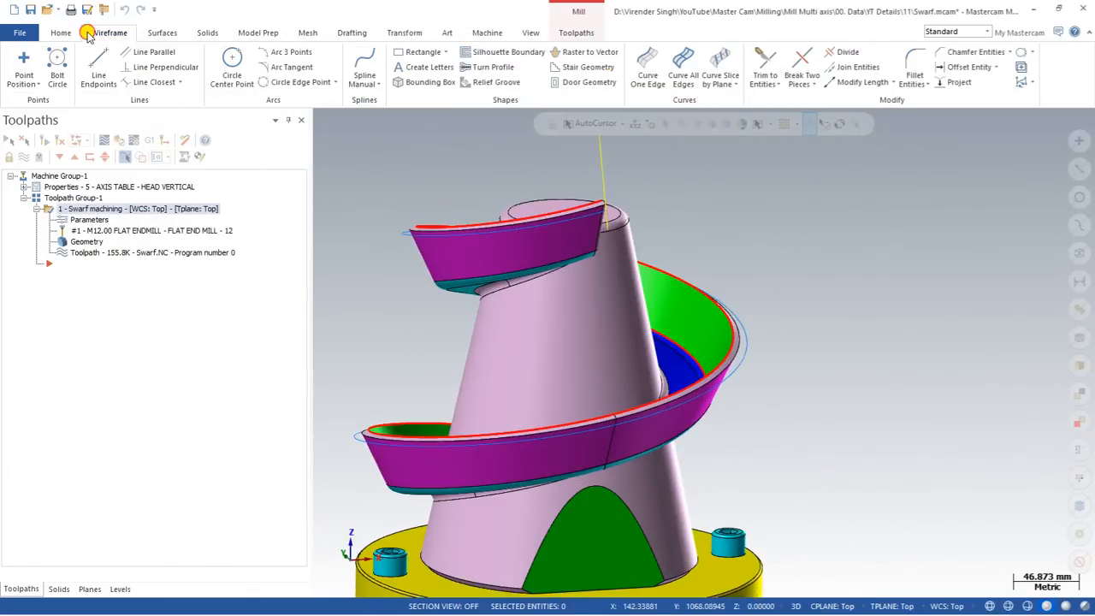
Create a Curve One Edge along the wall's seam, then reopen the Swarf machining parameters.
{"action": "left_click", "coordinate": [647, 68]}
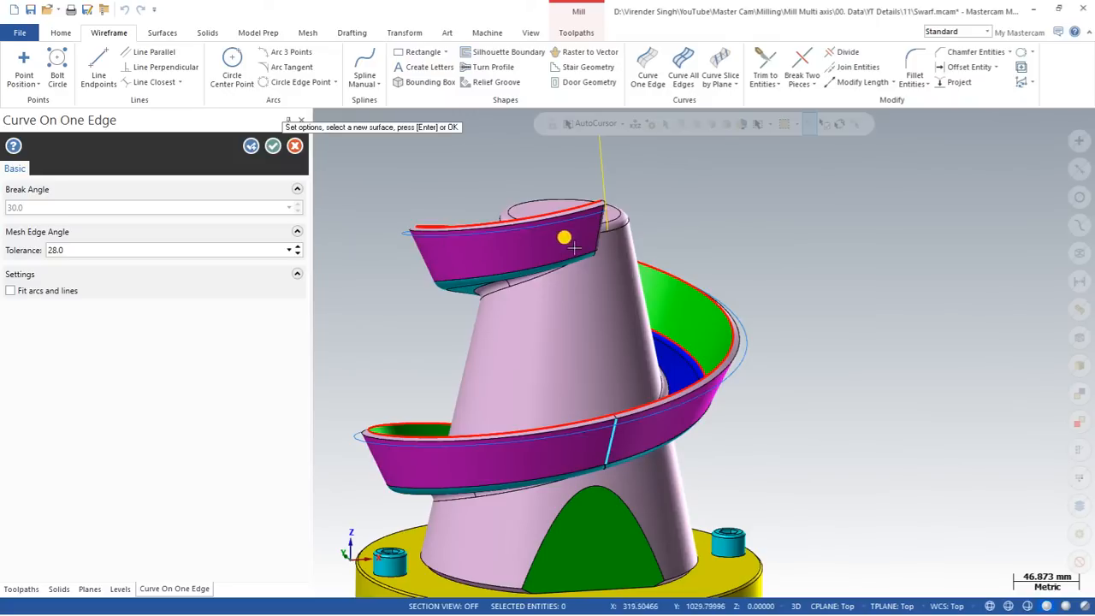
{"action": "left_click", "coordinate": [274, 148]}
{"action": "middle_click_drag", "start_coordinate": [501, 274], "coordinate": [570, 283]}
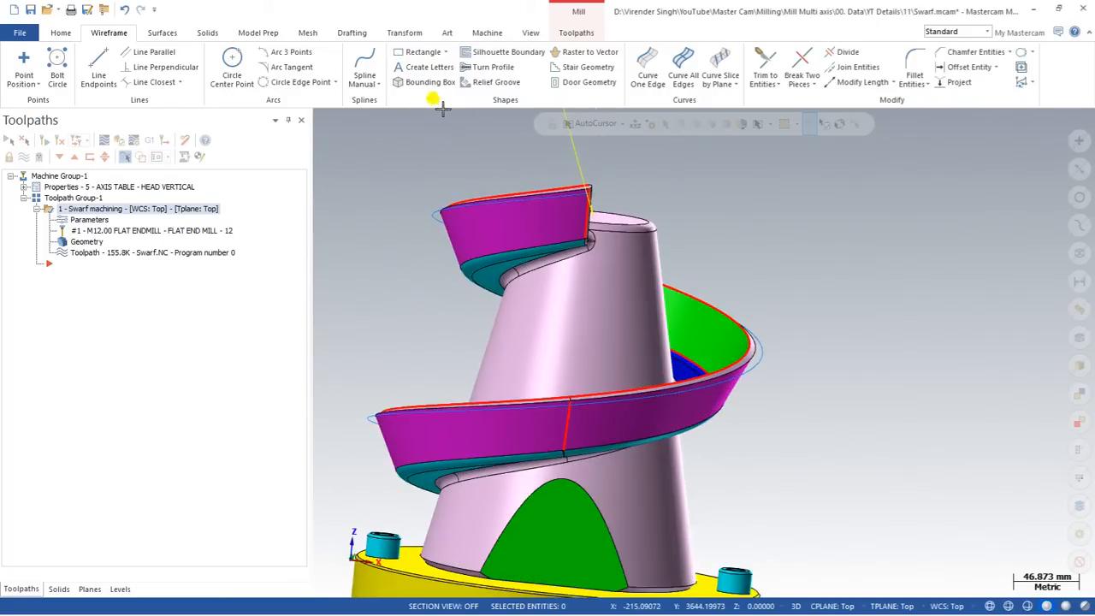
{"action": "left_click", "coordinate": [146, 209]}
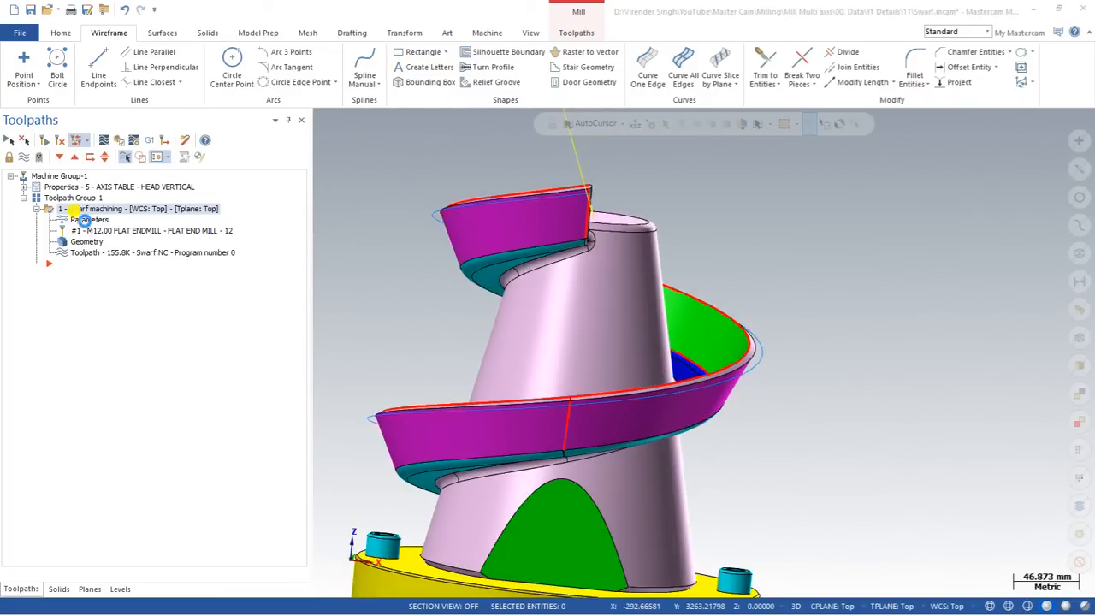
{"action": "left_click", "coordinate": [89, 220]}
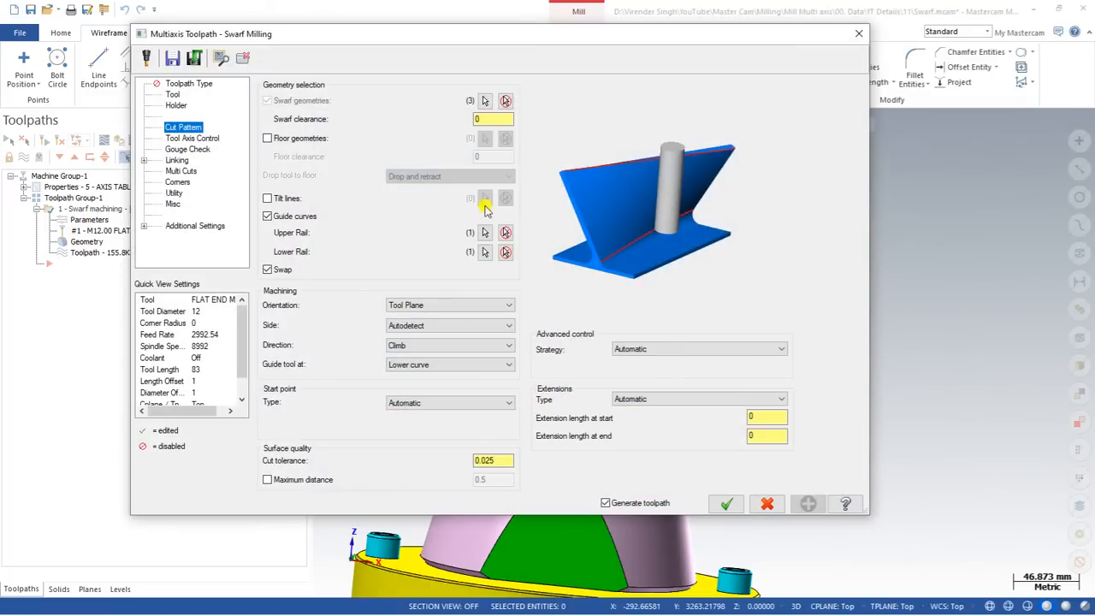
Enable Tilt lines and attempt to pick an individual tilt line on the part.
{"action": "left_click", "coordinate": [292, 198]}
{"action": "left_click", "coordinate": [485, 199]}
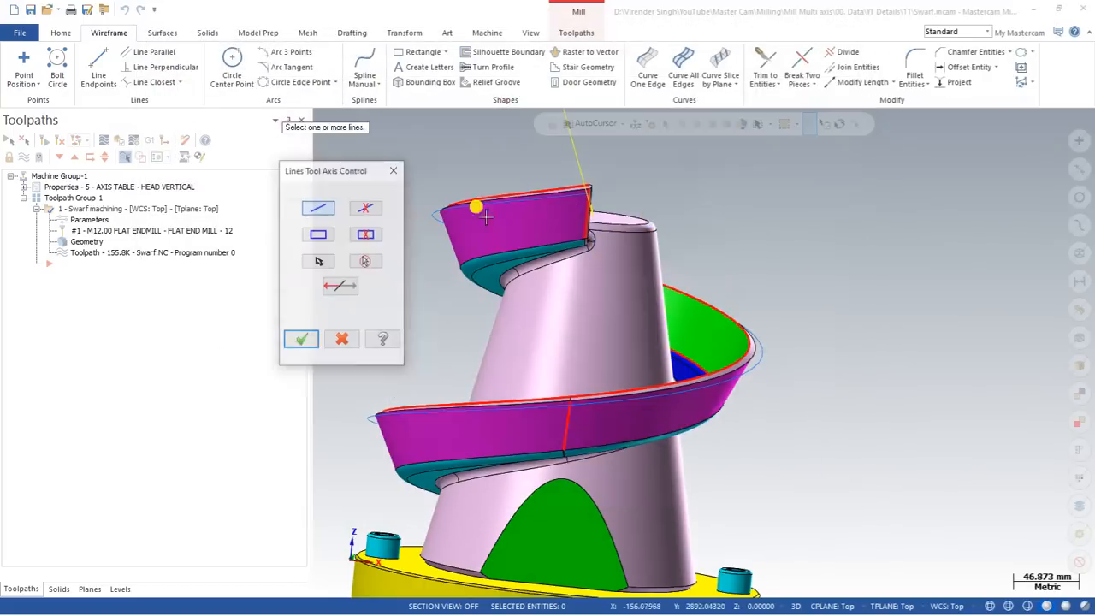
{"action": "left_click", "coordinate": [316, 214]}
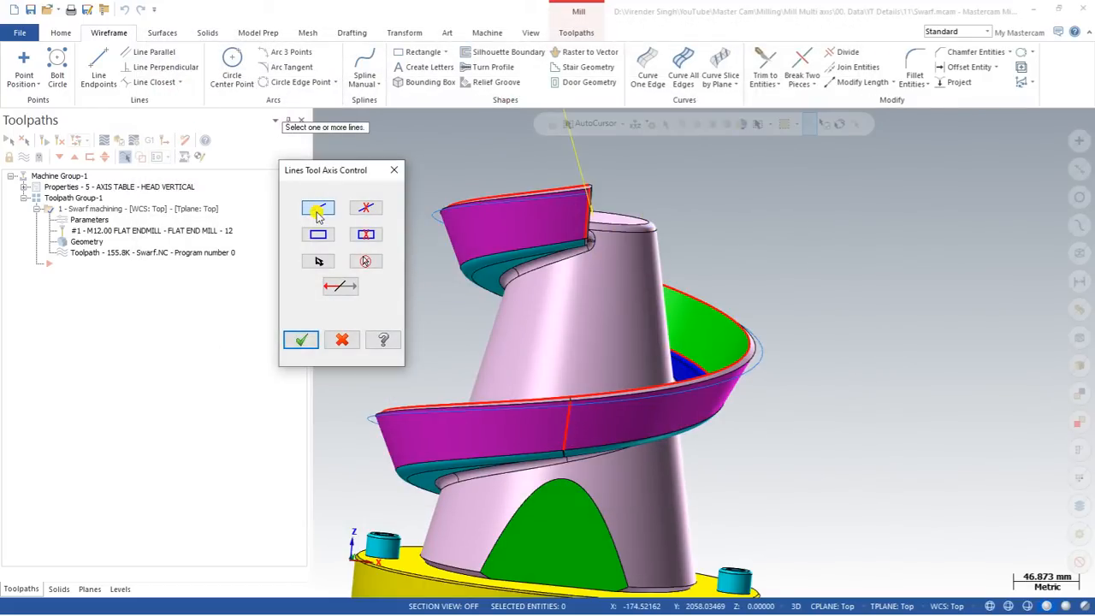
{"action": "left_click", "coordinate": [568, 445]}
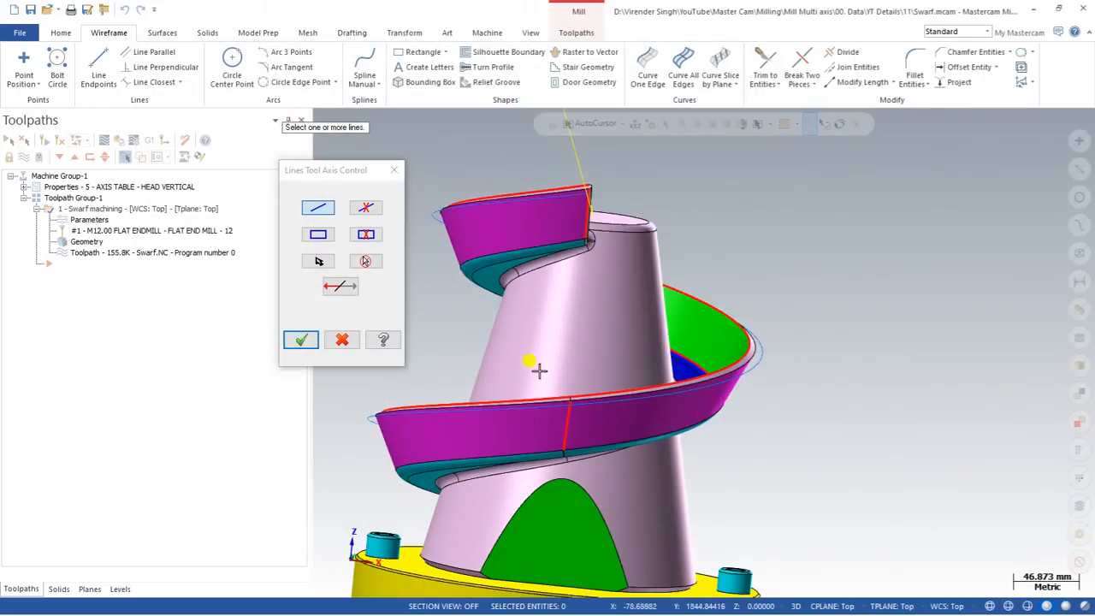
Orbit around the part searching for the tilt curve, then cancel the selection.
{"action": "scroll", "coordinate": [559, 405], "scroll_direction": "down", "scroll_amount": 2}
{"action": "middle_click_drag", "start_coordinate": [557, 405], "coordinate": [761, 465]}
{"action": "scroll", "coordinate": [760, 463], "scroll_direction": "up", "scroll_amount": 6}
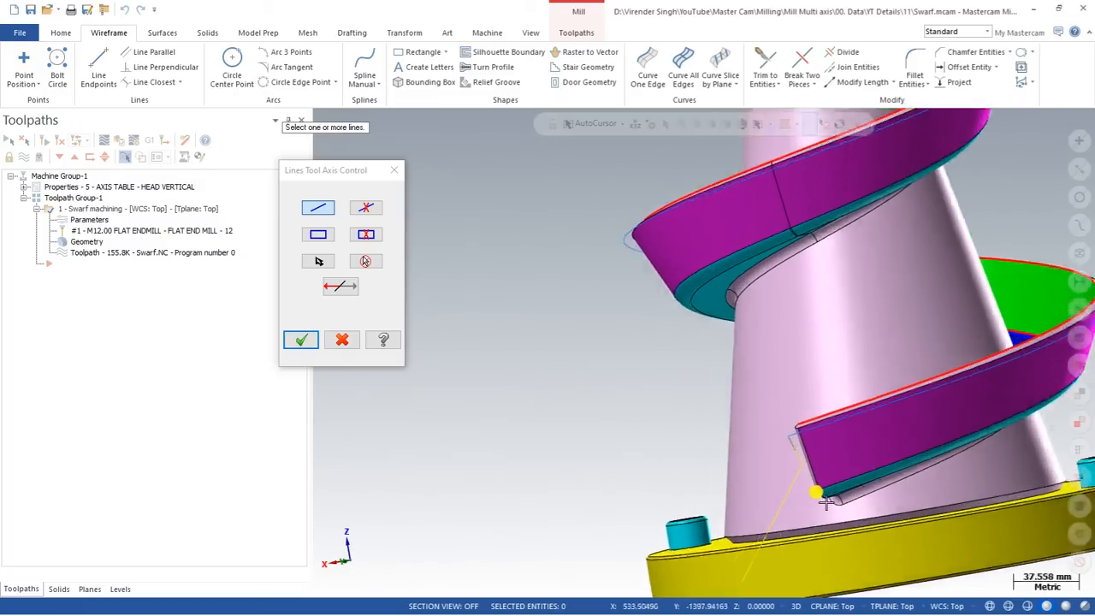
{"action": "scroll", "coordinate": [533, 384], "scroll_direction": "down", "scroll_amount": 2}
{"action": "middle_click_drag", "start_coordinate": [534, 384], "coordinate": [651, 375]}
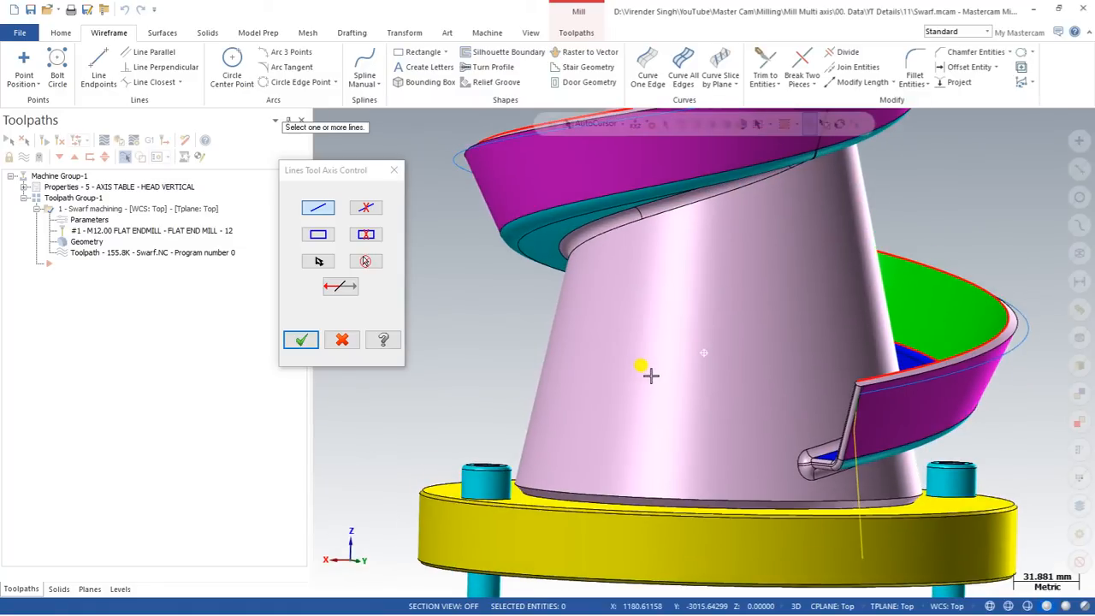
{"action": "left_click", "coordinate": [324, 210]}
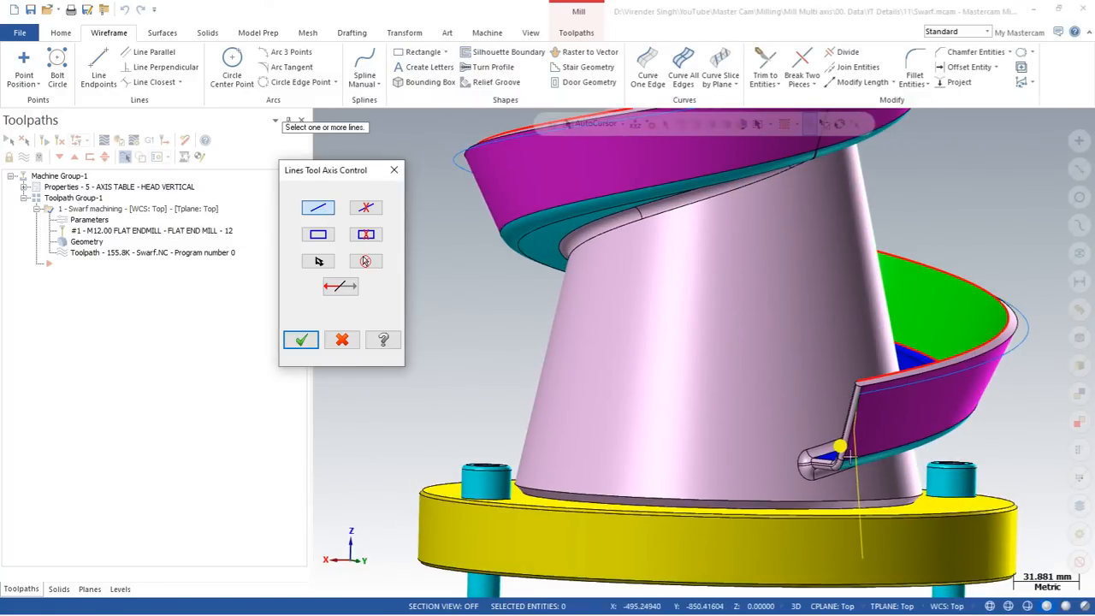
{"action": "middle_click_drag", "start_coordinate": [927, 430], "coordinate": [656, 304]}
{"action": "scroll", "coordinate": [628, 383], "scroll_direction": "down", "scroll_amount": 5}
{"action": "scroll", "coordinate": [656, 303], "scroll_direction": "up", "scroll_amount": 6}
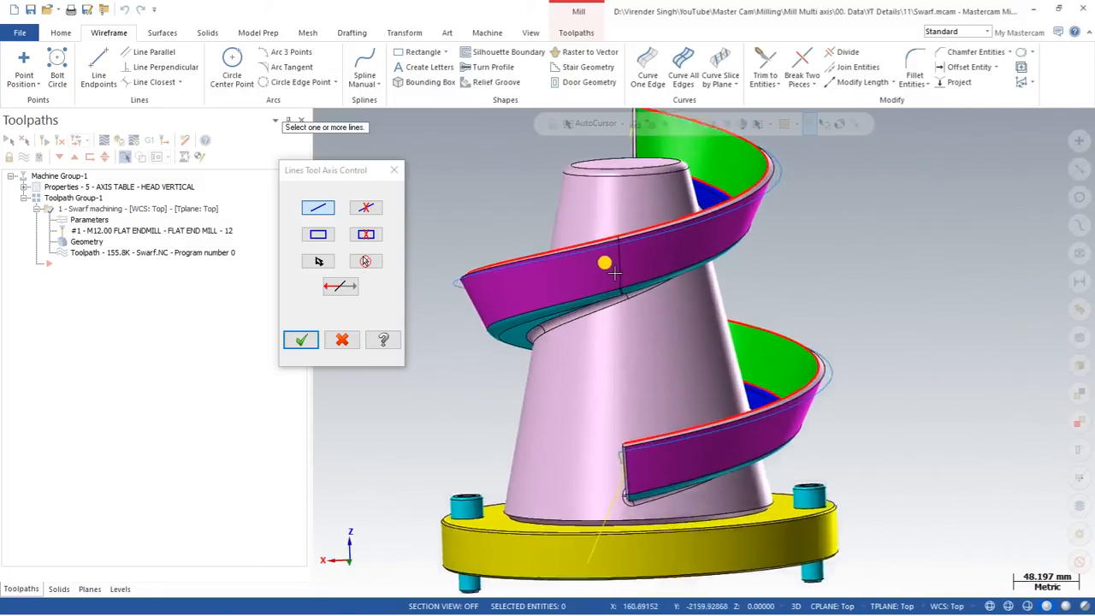
{"action": "key", "text": "Escape"}
{"action": "key", "text": "Escape"}
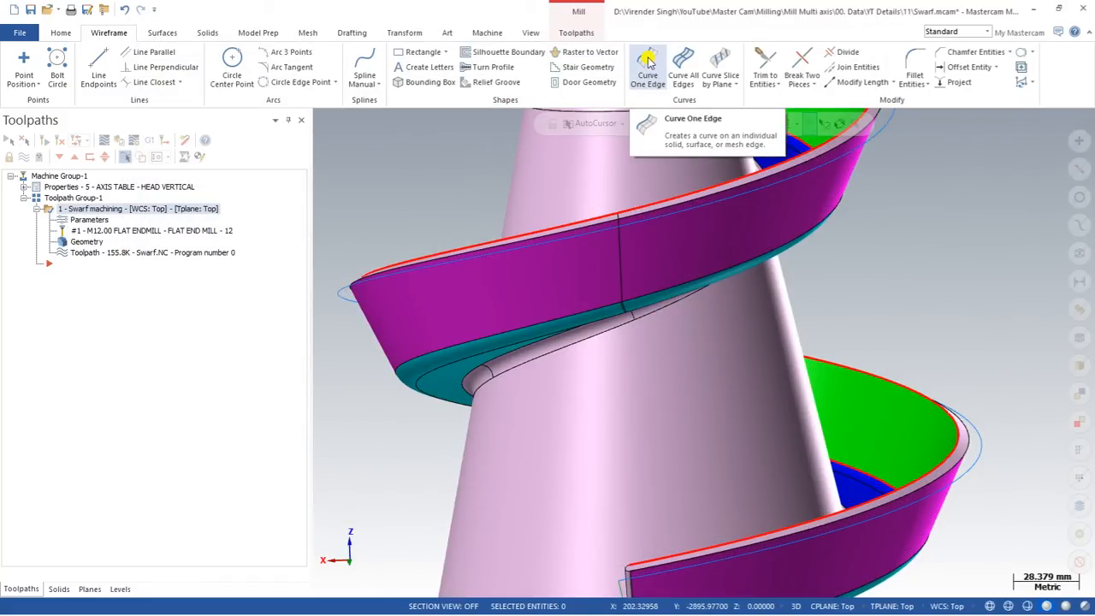
Create a Curve One Edge along the seam edge of the helical wall.
{"action": "left_click", "coordinate": [648, 60]}
{"action": "scroll", "coordinate": [627, 292], "scroll_direction": "up", "scroll_amount": 3}
{"action": "left_click", "coordinate": [624, 295]}
{"action": "scroll", "coordinate": [616, 313], "scroll_direction": "up", "scroll_amount": 5}
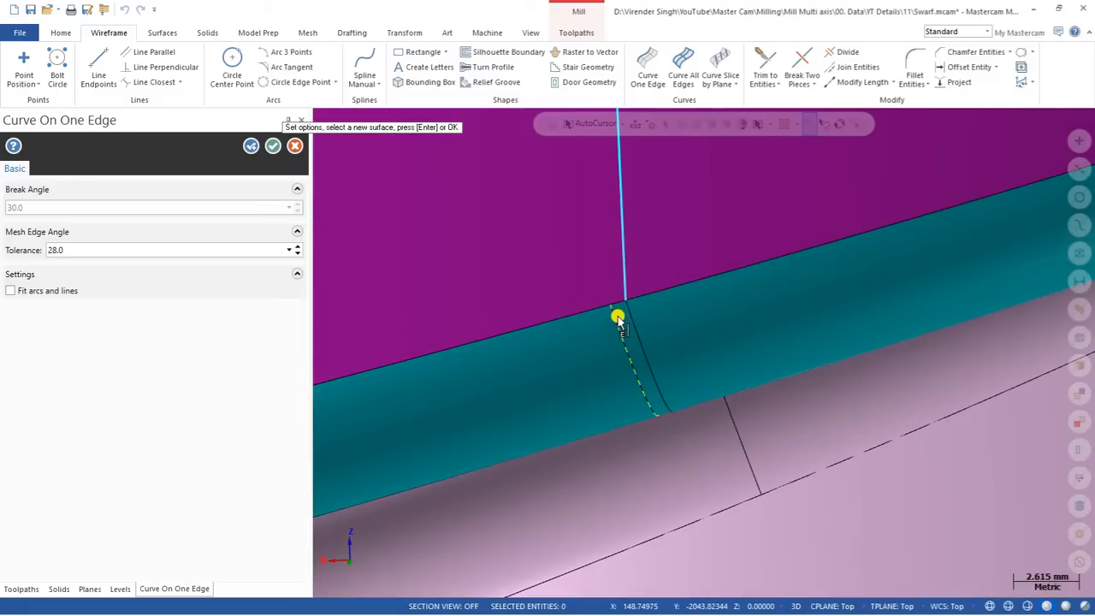
{"action": "left_click", "coordinate": [272, 146]}
In the swarf parameters, enable Tilt lines and pick the red seam curve as the tilt line.
{"action": "left_click", "coordinate": [82, 220]}
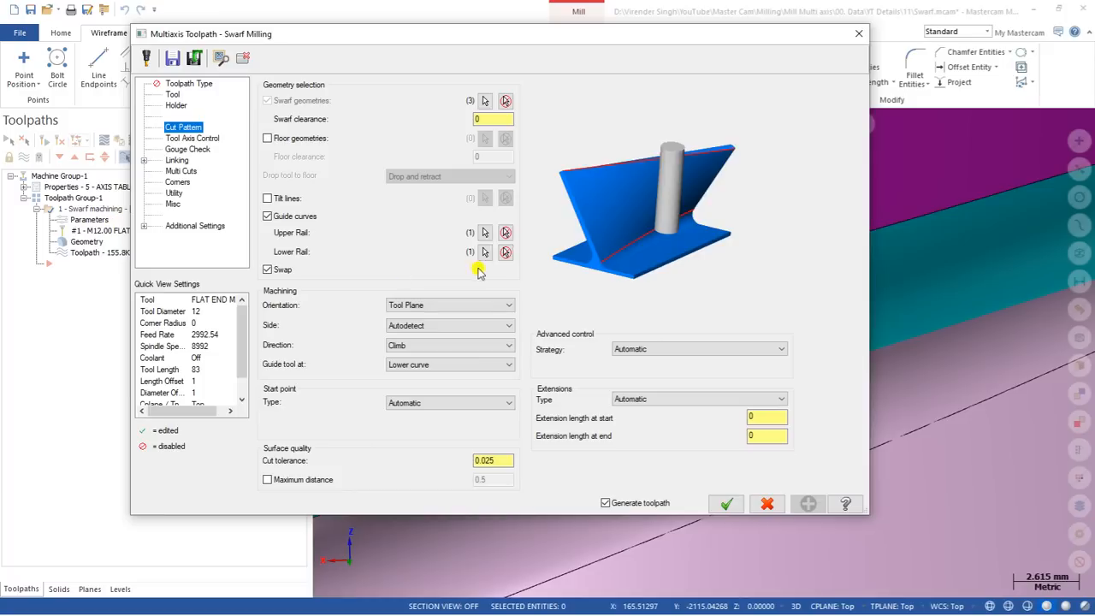
{"action": "left_click", "coordinate": [268, 199]}
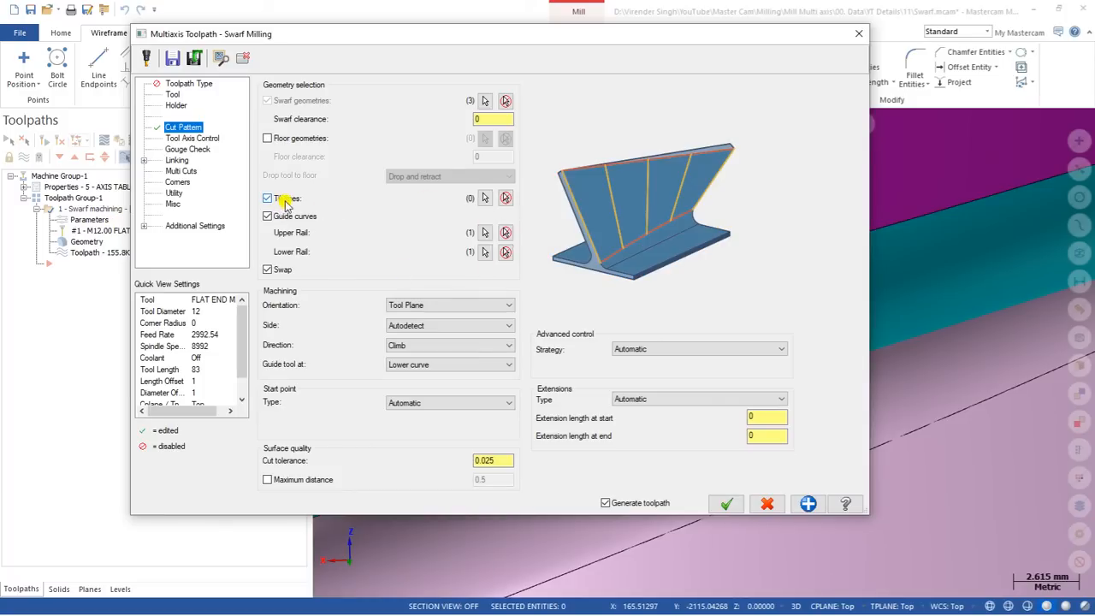
{"action": "left_click", "coordinate": [482, 197]}
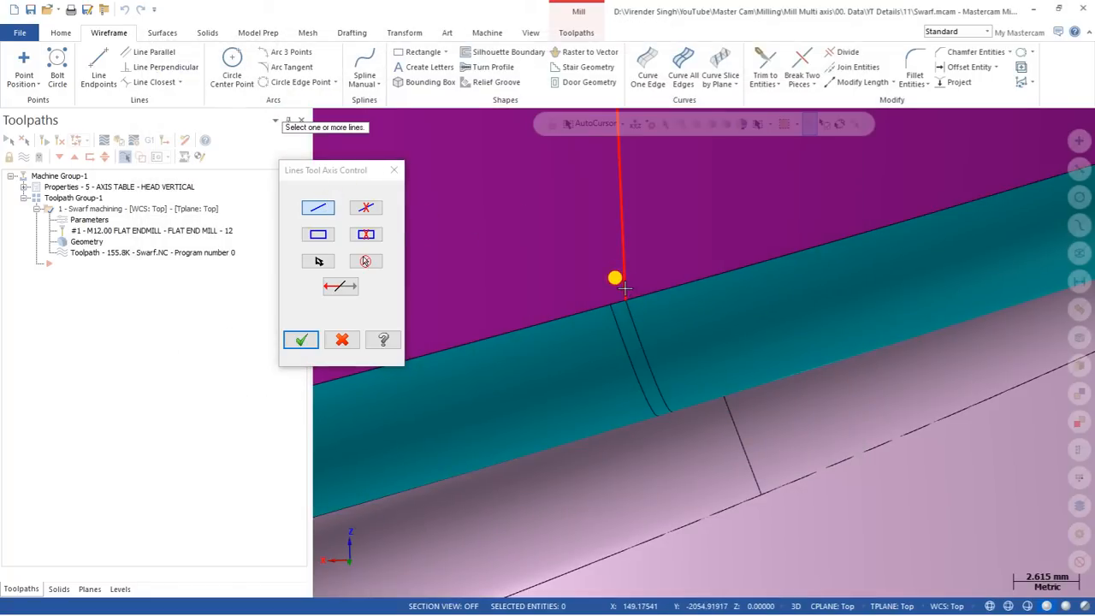
{"action": "scroll", "coordinate": [638, 325], "scroll_direction": "down", "scroll_amount": 6}
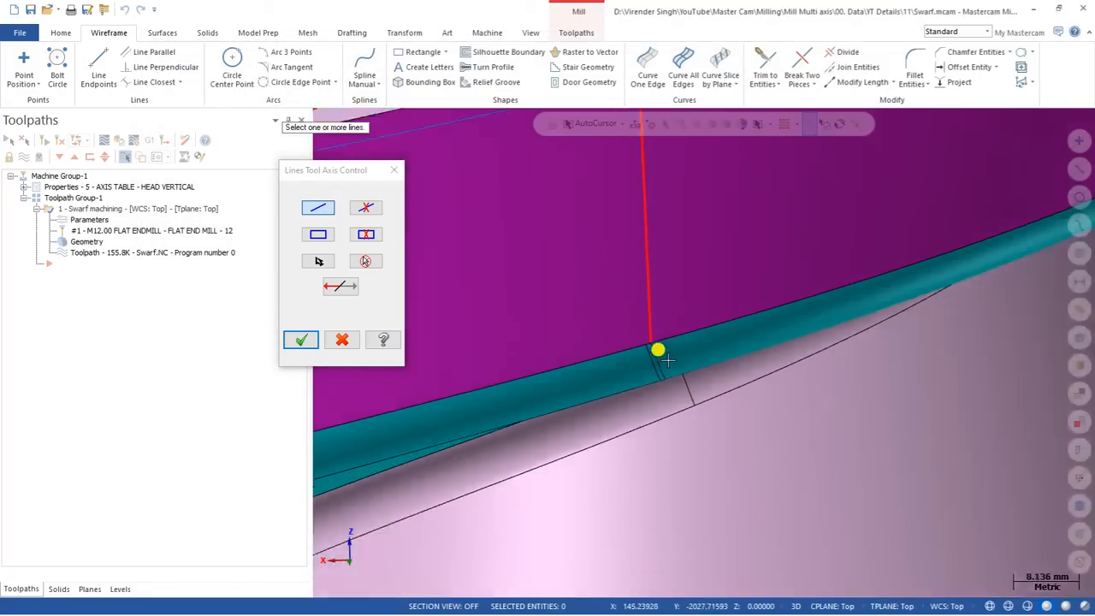
{"action": "scroll", "coordinate": [594, 342], "scroll_direction": "down", "scroll_amount": 2}
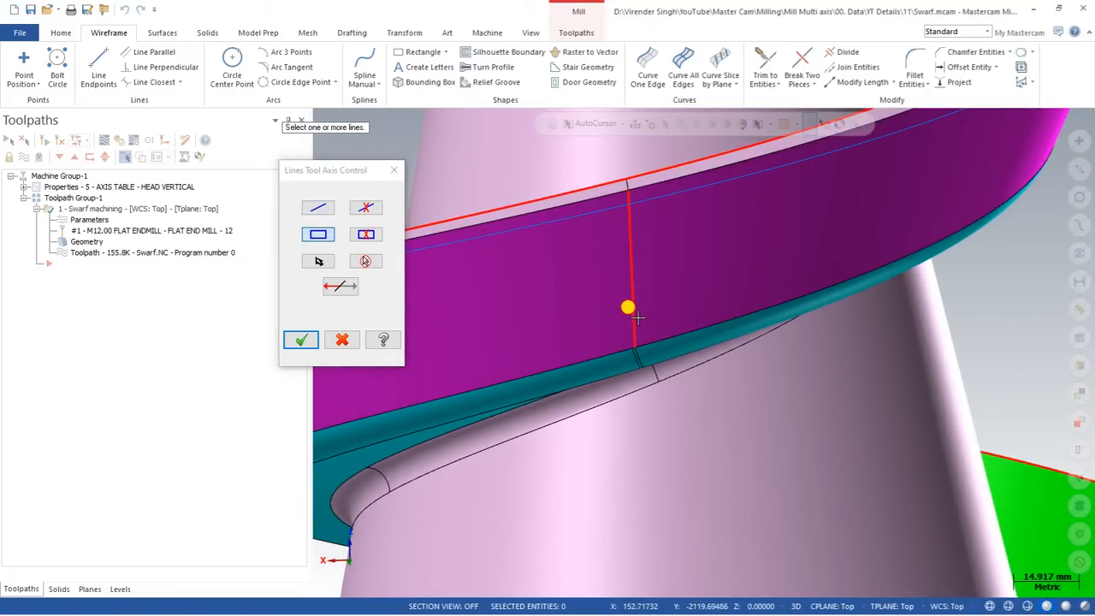
{"action": "left_click", "coordinate": [317, 262]}
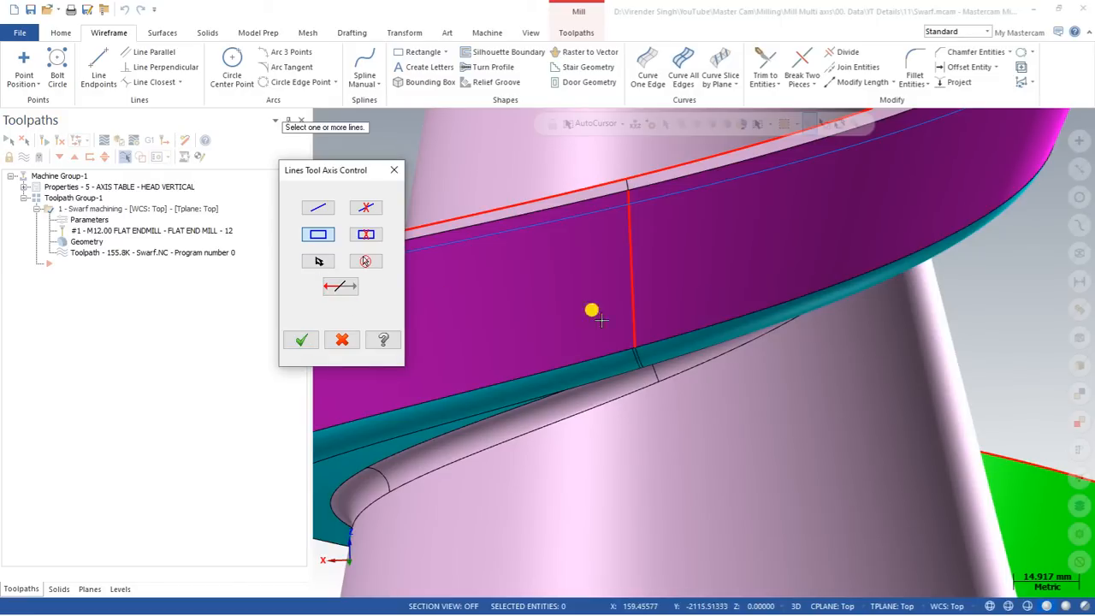
{"action": "left_click", "coordinate": [633, 336]}
{"action": "key", "text": "Return"}
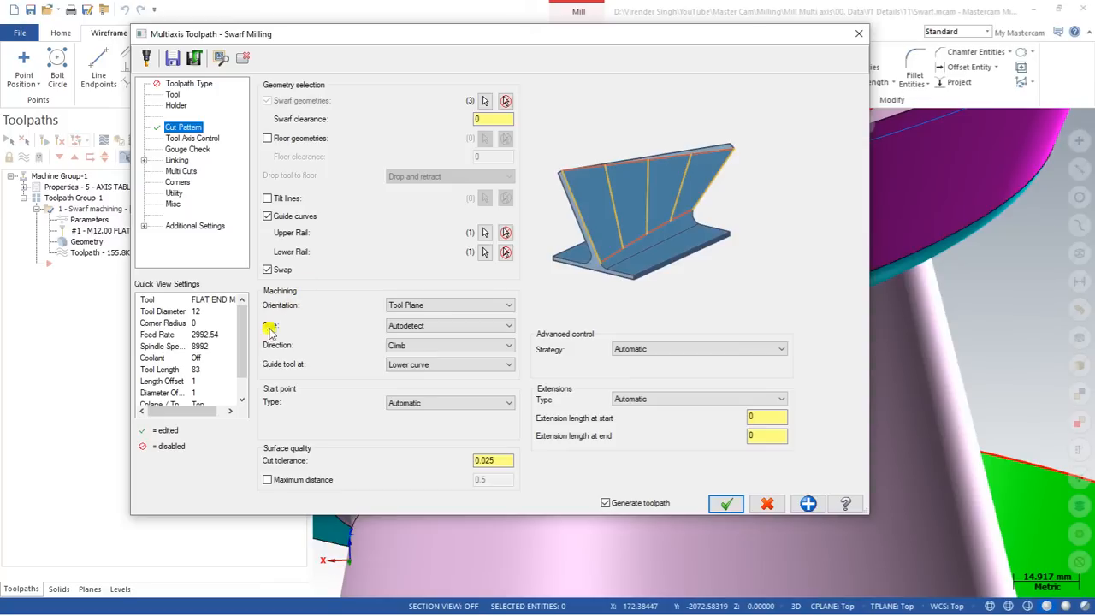
Keep the orientation at Tool Plane and set the cutting side to Left.
{"action": "left_click", "coordinate": [414, 305]}
{"action": "left_click", "coordinate": [419, 315]}
{"action": "left_click", "coordinate": [416, 304]}
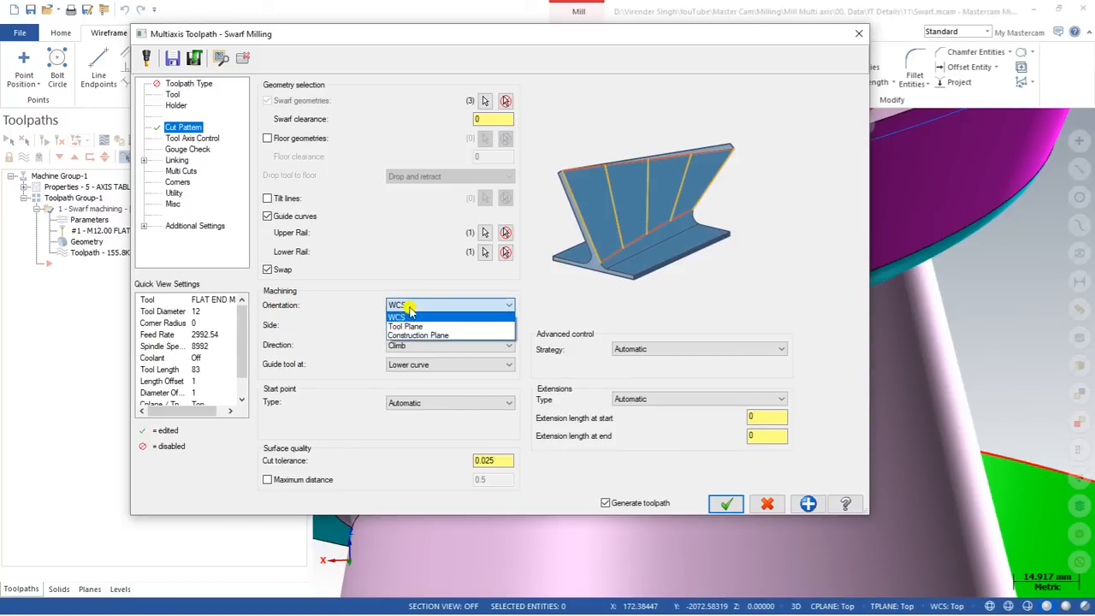
{"action": "left_click", "coordinate": [416, 325]}
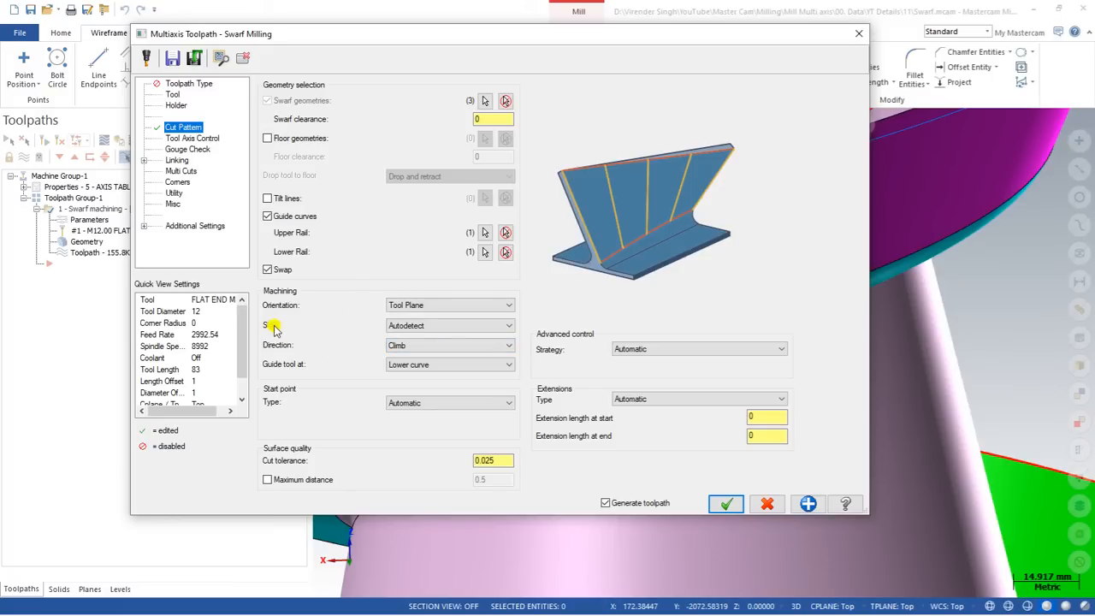
{"action": "left_click", "coordinate": [404, 328]}
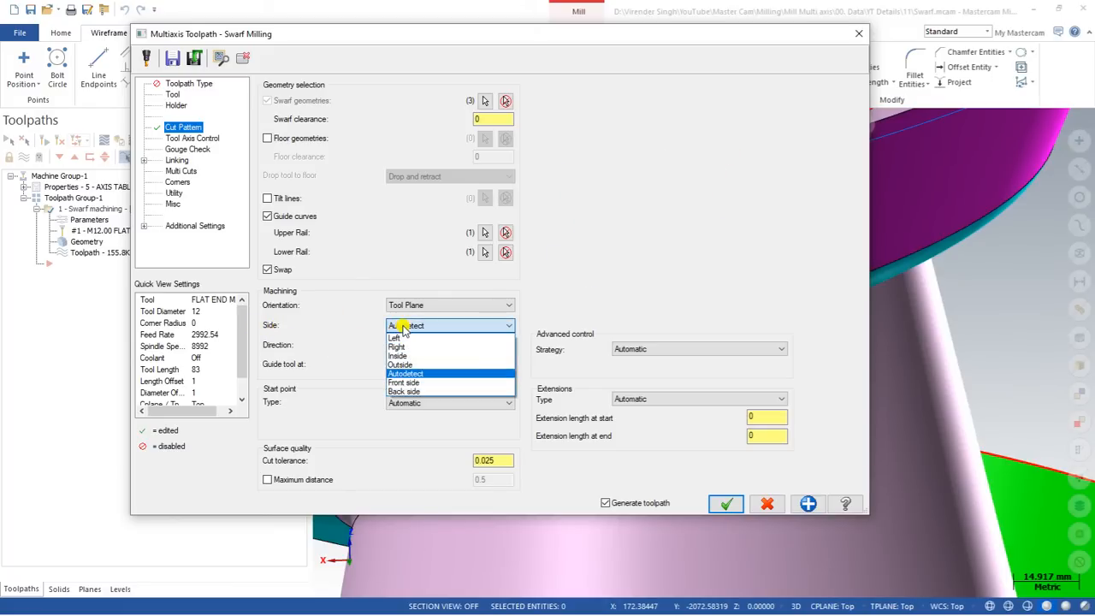
{"action": "left_click", "coordinate": [400, 338]}
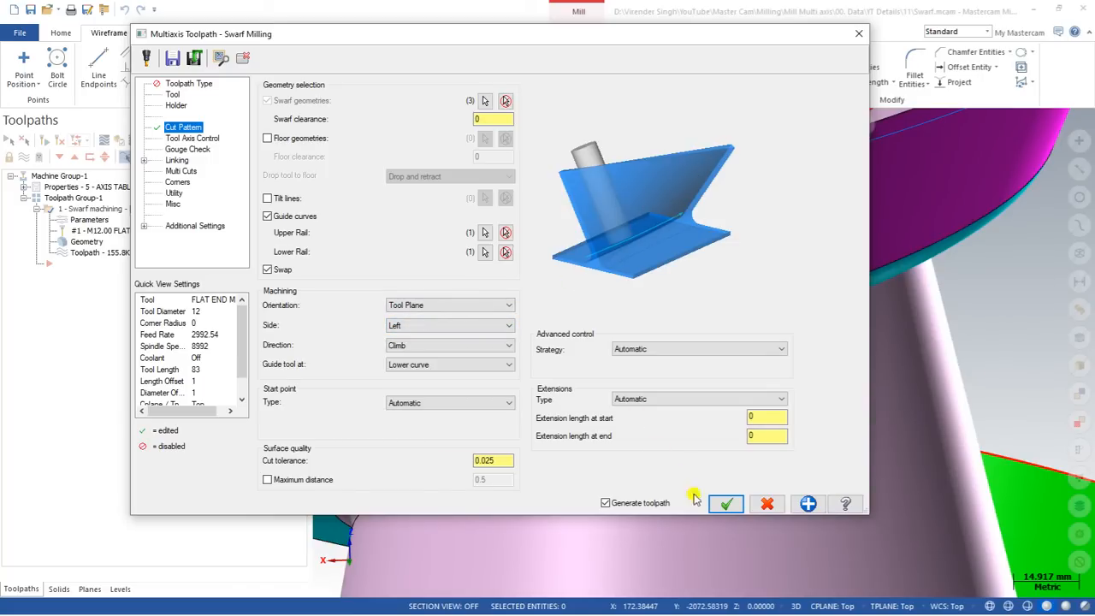
Regenerate the swarf toolpath, now 129.4K, and orbit to view the spiral.
{"action": "left_click", "coordinate": [726, 503]}
{"action": "scroll", "coordinate": [616, 305], "scroll_direction": "down", "scroll_amount": 4}
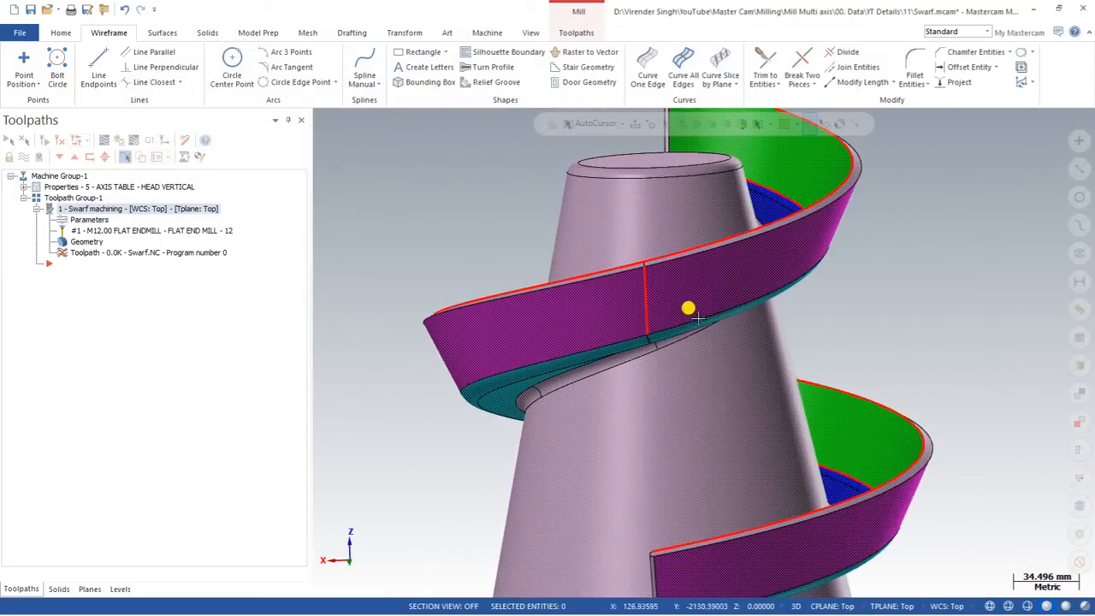
{"action": "scroll", "coordinate": [698, 320], "scroll_direction": "down", "scroll_amount": 4}
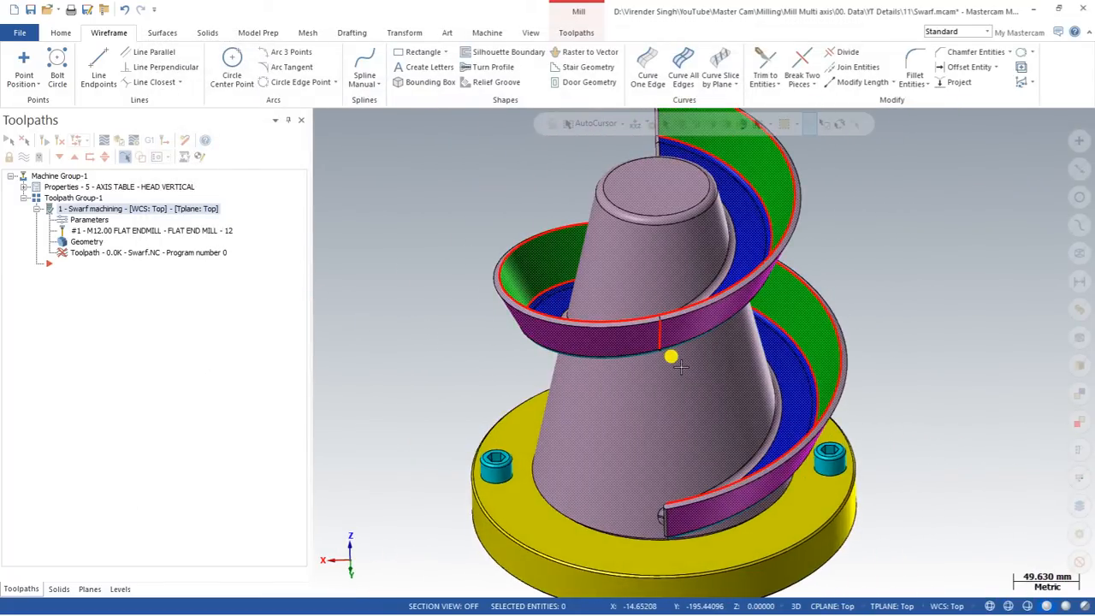
{"action": "scroll", "coordinate": [679, 366], "scroll_direction": "down", "scroll_amount": 2}
{"action": "middle_click_drag", "start_coordinate": [665, 360], "coordinate": [582, 342]}
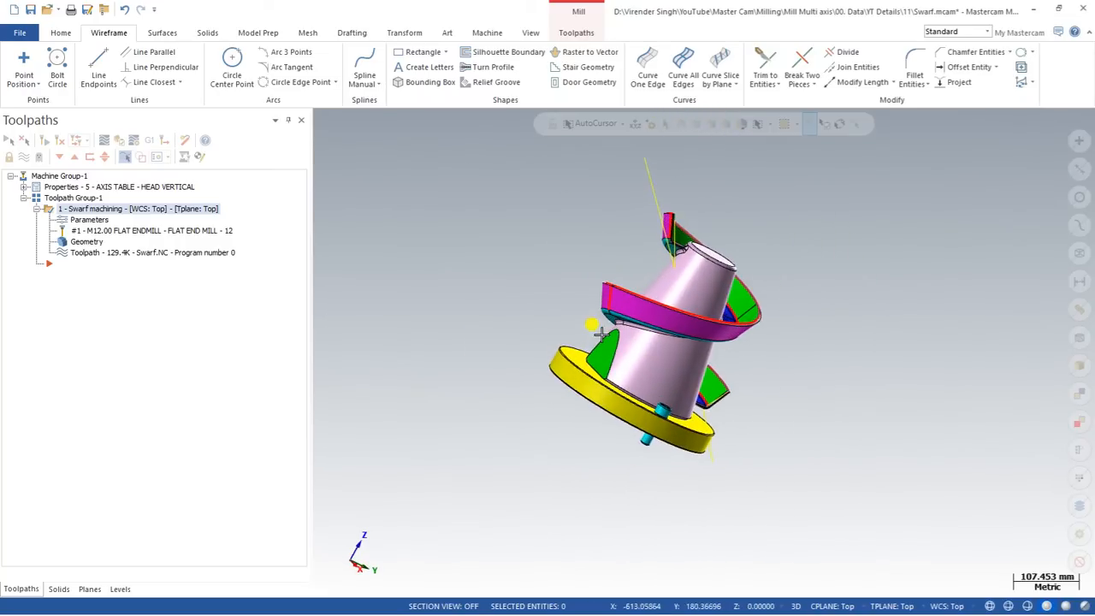
{"action": "left_click", "coordinate": [103, 139]}
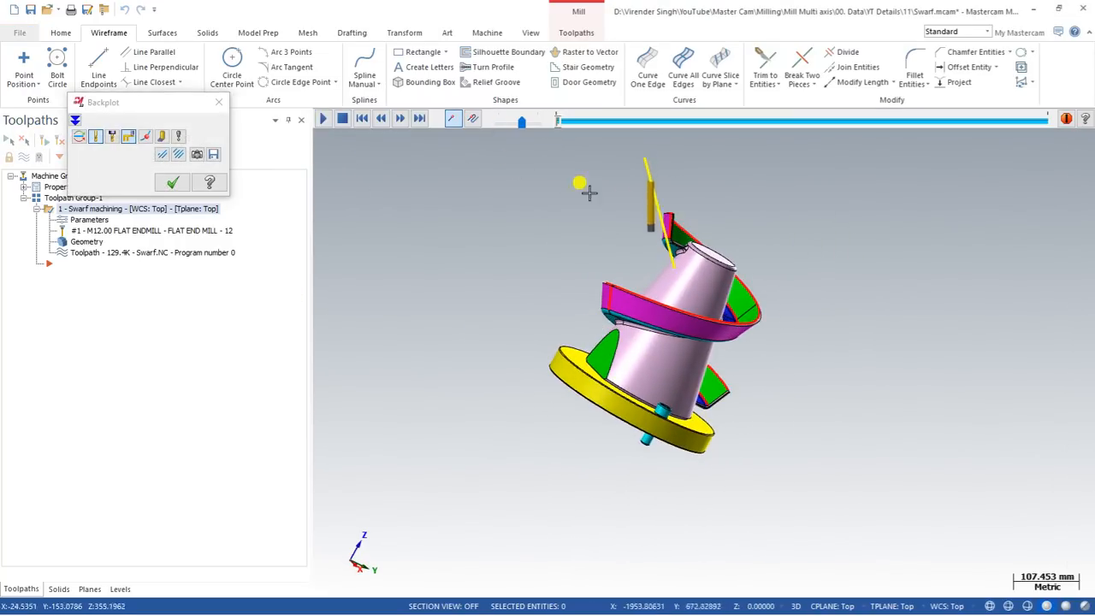
{"action": "scroll", "coordinate": [620, 205], "scroll_direction": "up", "scroll_amount": 3}
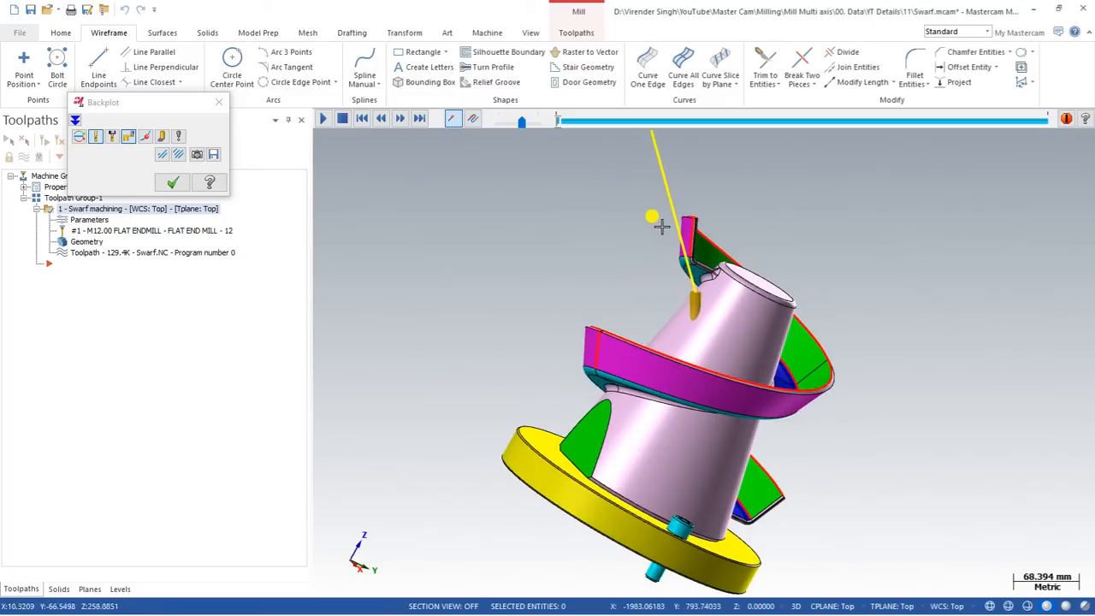
{"action": "scroll", "coordinate": [681, 252], "scroll_direction": "down", "scroll_amount": 3}
{"action": "scroll", "coordinate": [701, 255], "scroll_direction": "up", "scroll_amount": 2}
{"action": "middle_click_drag", "start_coordinate": [702, 254], "coordinate": [669, 196]}
{"action": "scroll", "coordinate": [613, 263], "scroll_direction": "up", "scroll_amount": 2}
{"action": "key", "text": "s"}
{"action": "key", "text": "s"}
{"action": "scroll", "coordinate": [620, 249], "scroll_direction": "up", "scroll_amount": 1}
{"action": "key", "text": "s"}
{"action": "scroll", "coordinate": [668, 195], "scroll_direction": "down", "scroll_amount": 4}
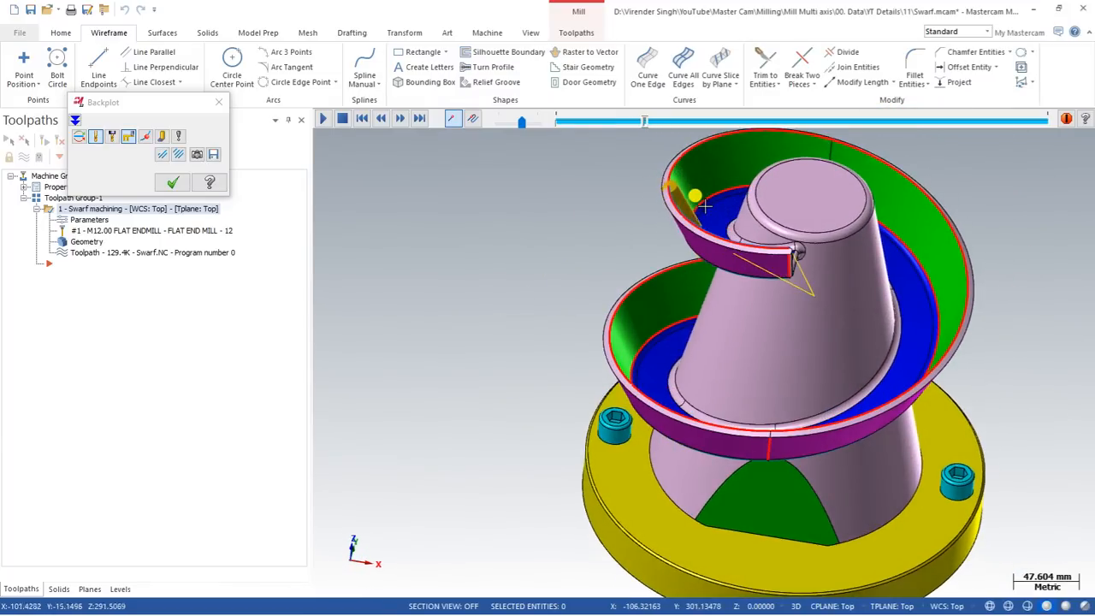
{"action": "scroll", "coordinate": [607, 289], "scroll_direction": "down", "scroll_amount": 2}
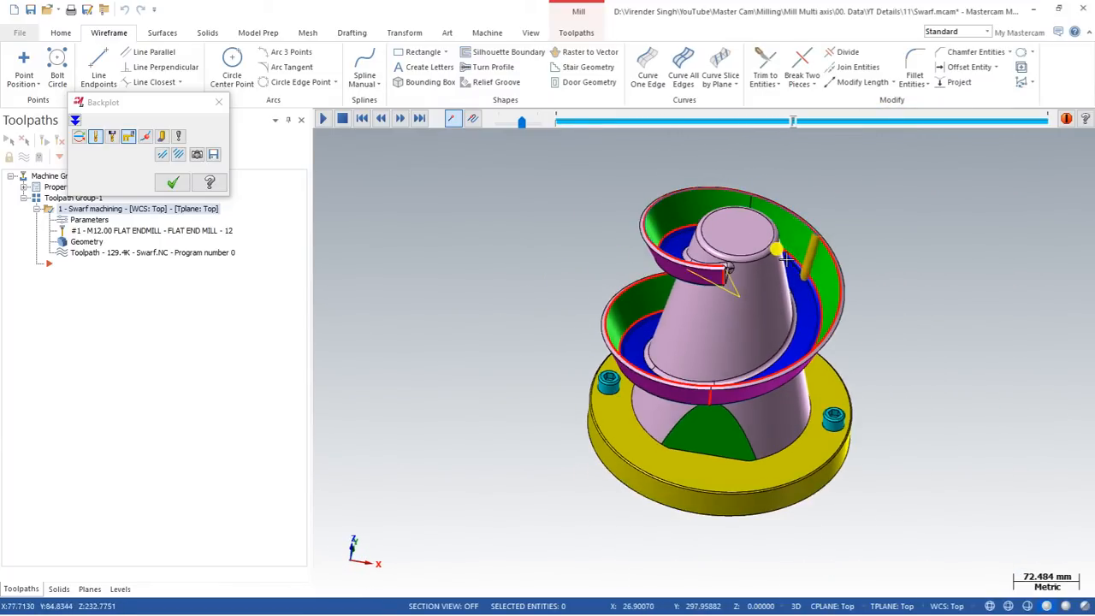
{"action": "key", "text": "Escape"}
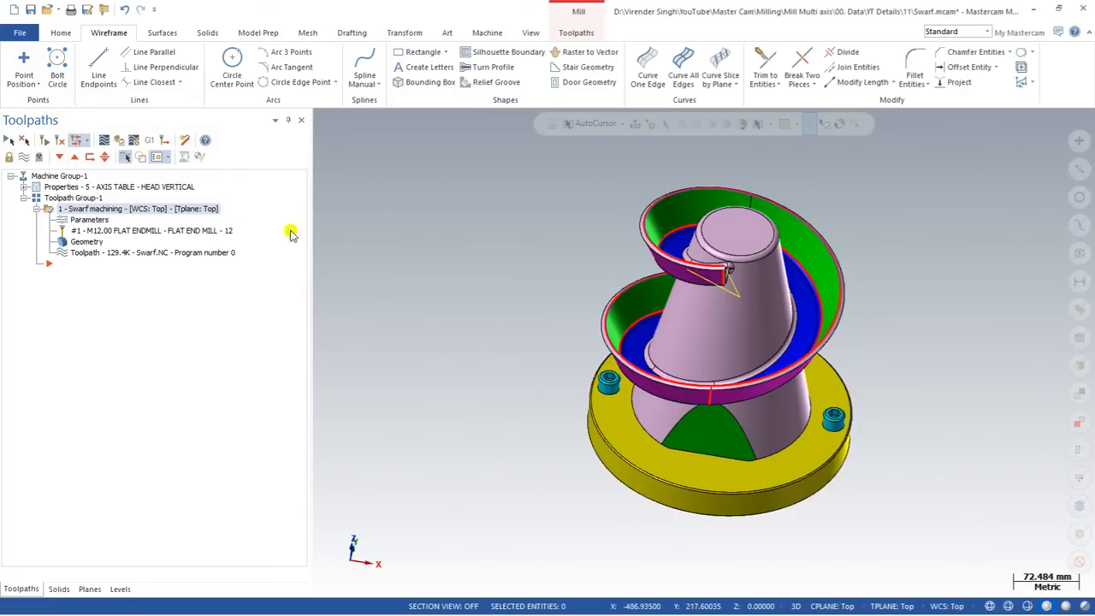
Set the cutting side to Right and regenerate the toolpath to 120.3K.
{"action": "left_click", "coordinate": [89, 221]}
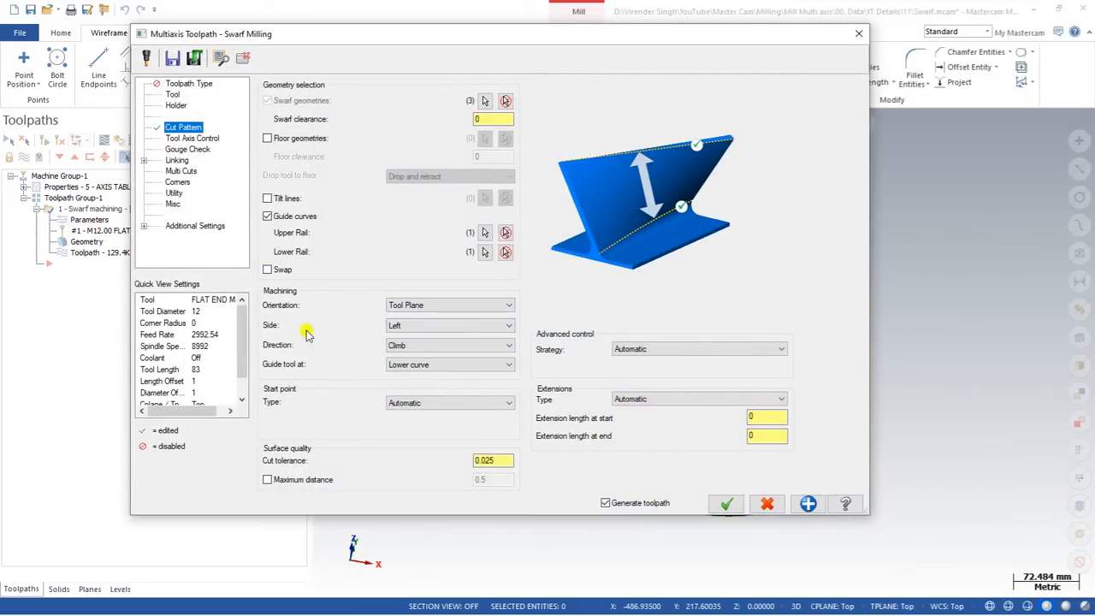
{"action": "left_click", "coordinate": [400, 326]}
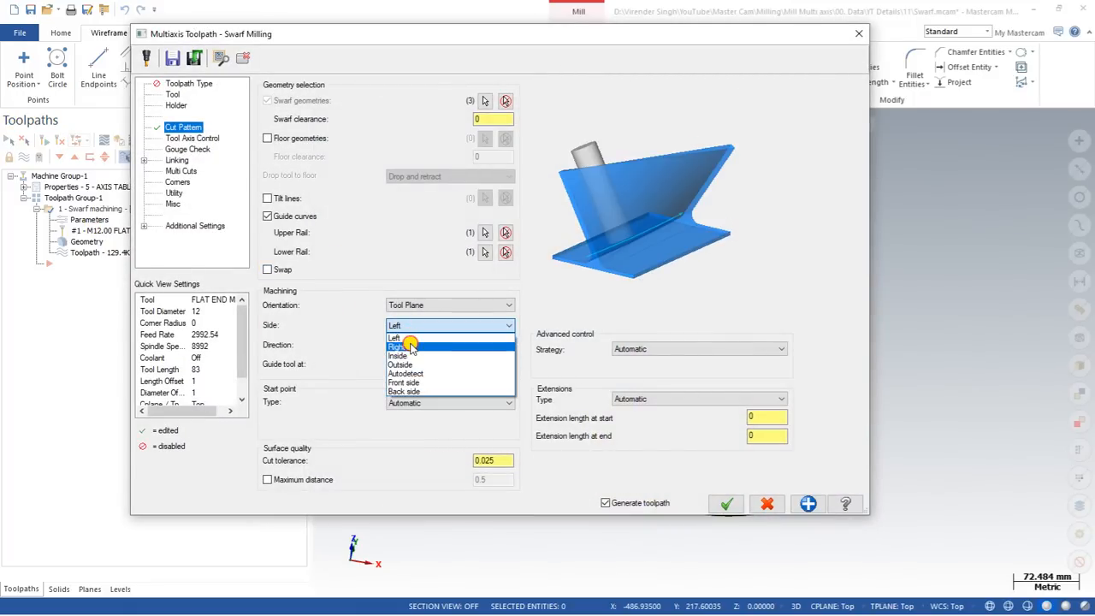
{"action": "left_click", "coordinate": [402, 347]}
{"action": "left_click", "coordinate": [726, 503]}
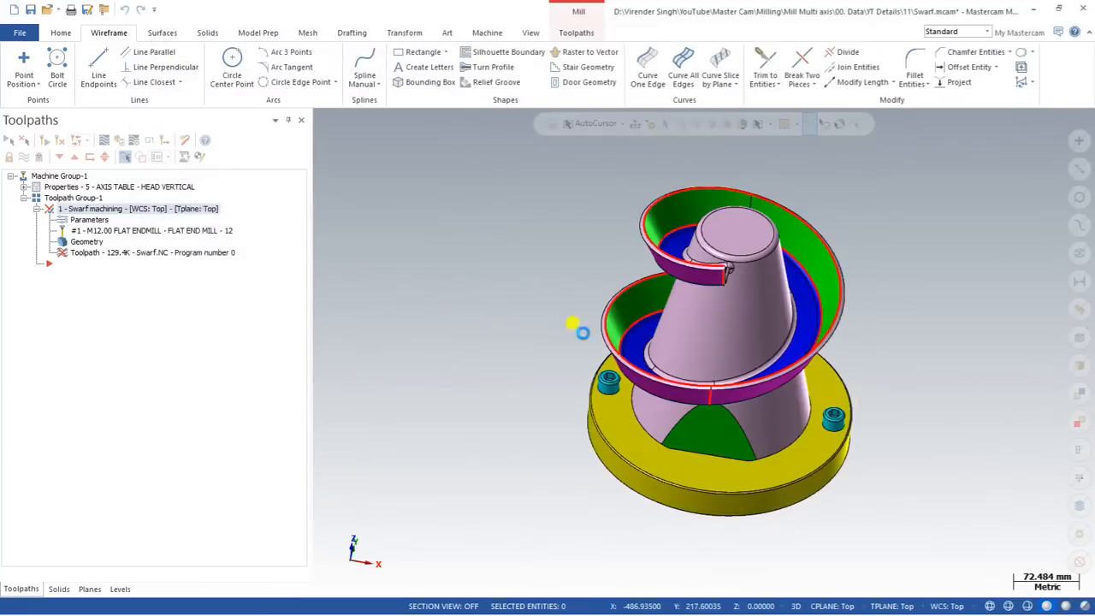
{"action": "scroll", "coordinate": [552, 300], "scroll_direction": "down", "scroll_amount": 2}
{"action": "scroll", "coordinate": [680, 268], "scroll_direction": "up", "scroll_amount": 3}
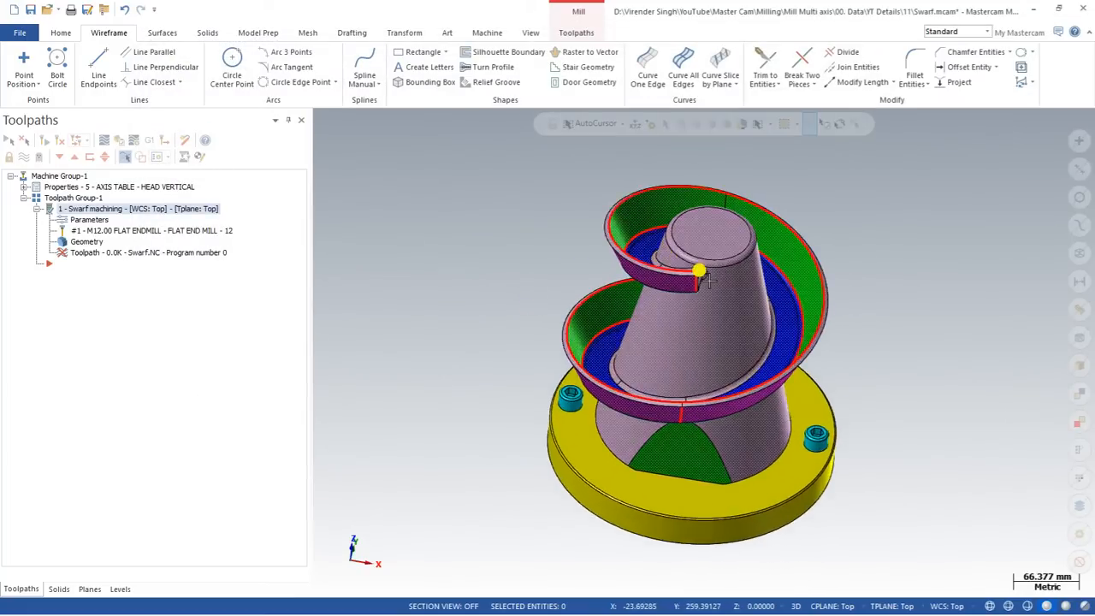
{"action": "middle_click_drag", "start_coordinate": [710, 279], "coordinate": [666, 267]}
{"action": "scroll", "coordinate": [701, 254], "scroll_direction": "up", "scroll_amount": 2}
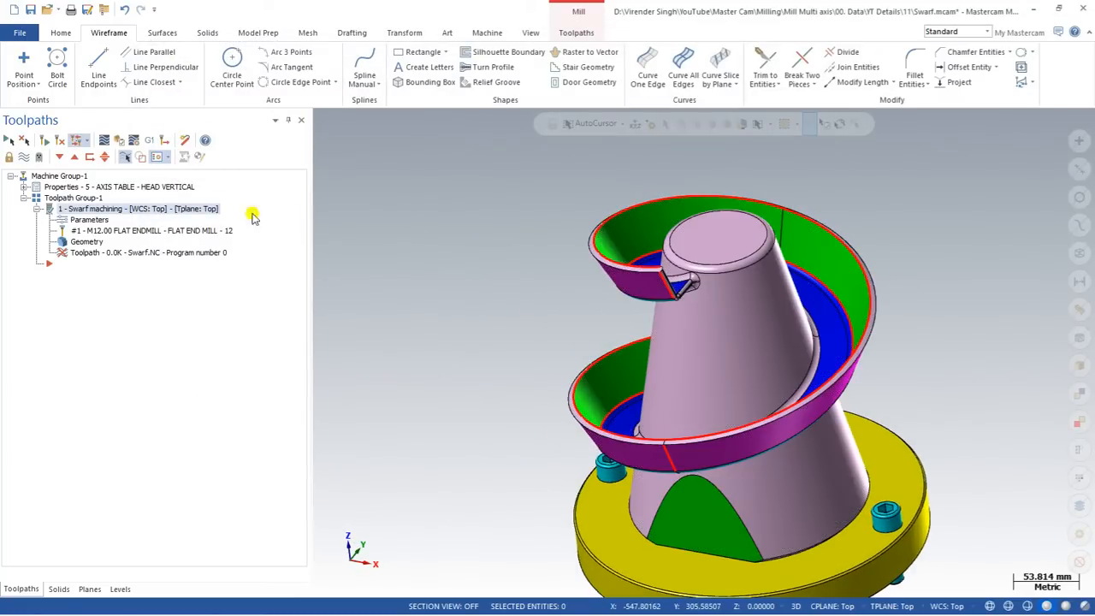
Backplot the Right-side toolpath, orbiting to inspect the tool, then reopen its parameters.
{"action": "left_click", "coordinate": [102, 142]}
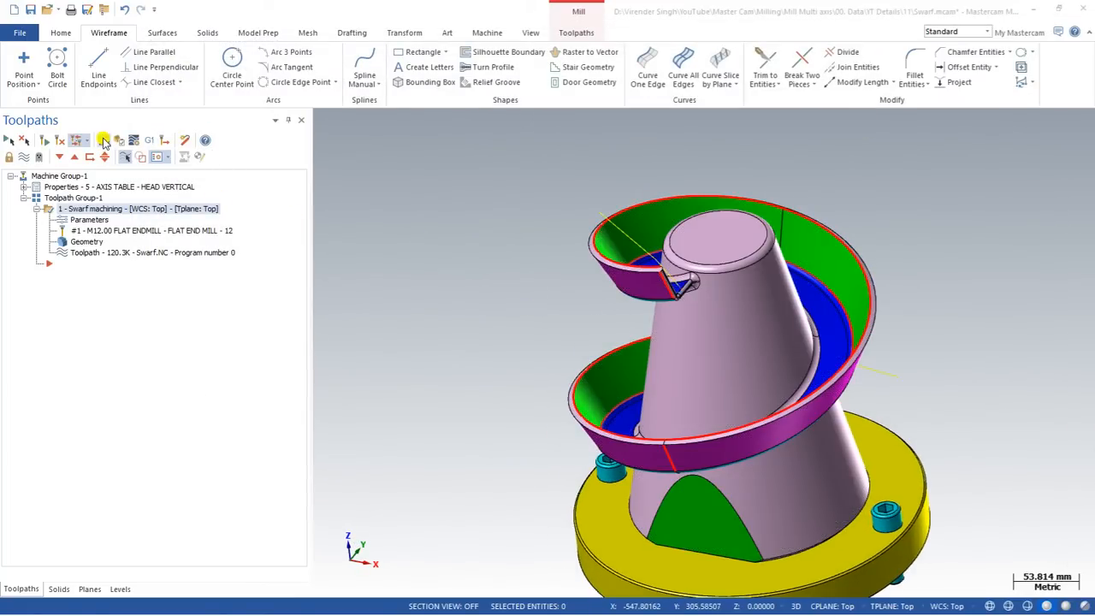
{"action": "left_click", "coordinate": [325, 120]}
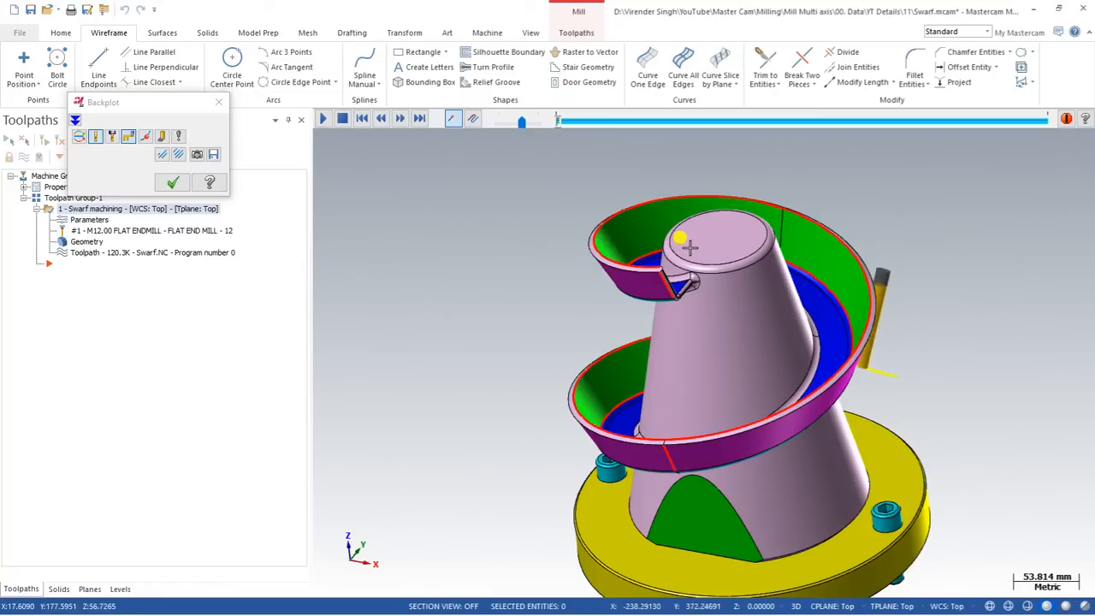
{"action": "scroll", "coordinate": [689, 265], "scroll_direction": "up", "scroll_amount": 2}
{"action": "left_click", "coordinate": [689, 265]}
{"action": "middle_click_drag", "start_coordinate": [802, 357], "coordinate": [579, 333]}
{"action": "scroll", "coordinate": [1052, 454], "scroll_direction": "up", "scroll_amount": 5}
{"action": "scroll", "coordinate": [1028, 463], "scroll_direction": "down", "scroll_amount": 3}
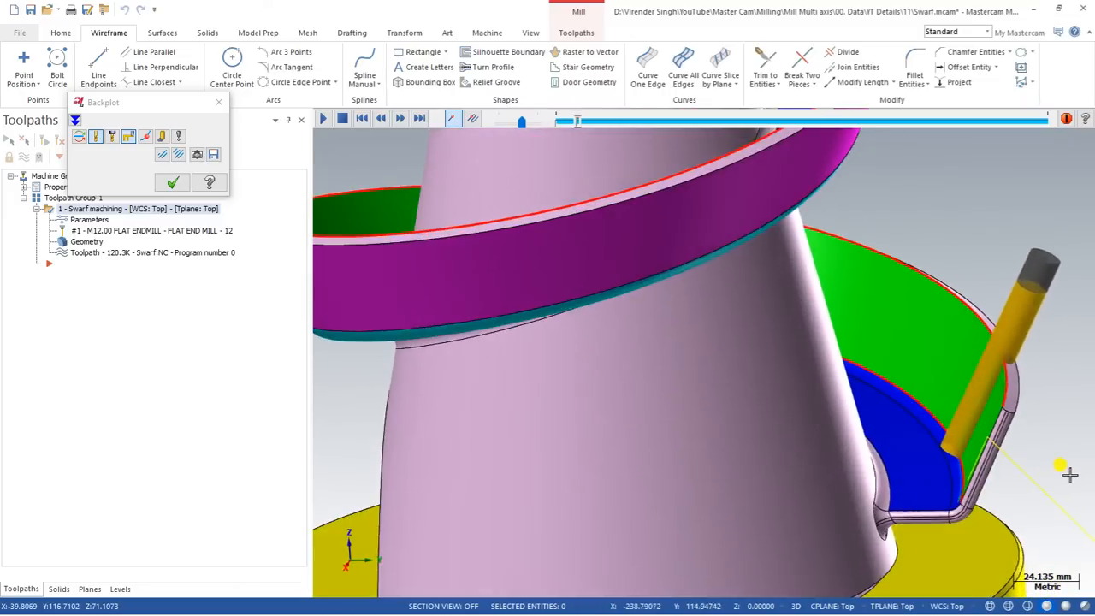
{"action": "scroll", "coordinate": [1067, 463], "scroll_direction": "down", "scroll_amount": 2}
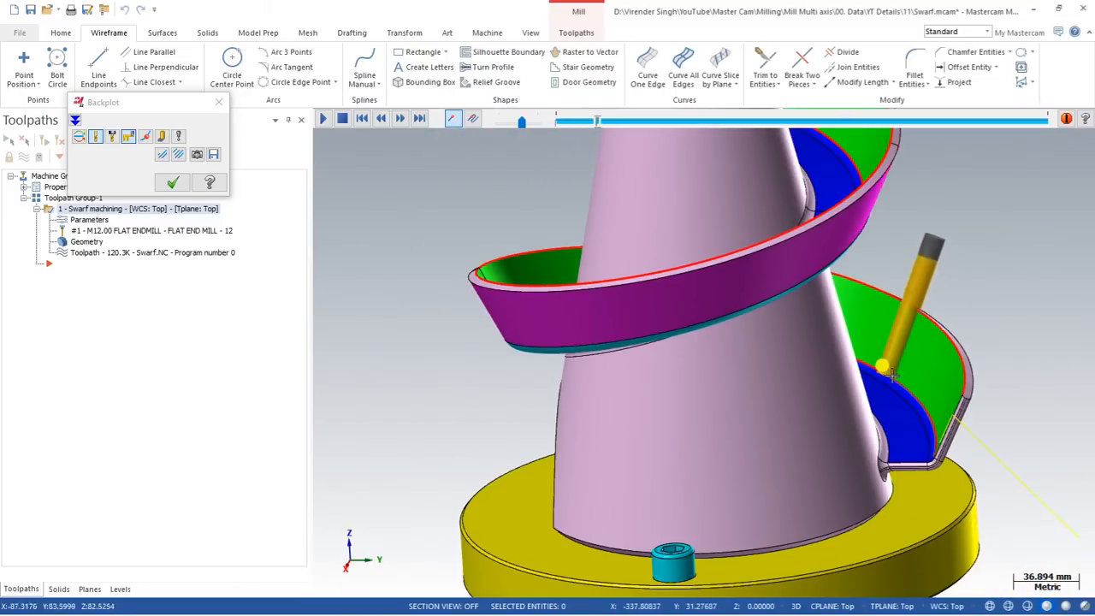
{"action": "scroll", "coordinate": [827, 411], "scroll_direction": "down", "scroll_amount": 4}
{"action": "scroll", "coordinate": [711, 251], "scroll_direction": "up", "scroll_amount": 2}
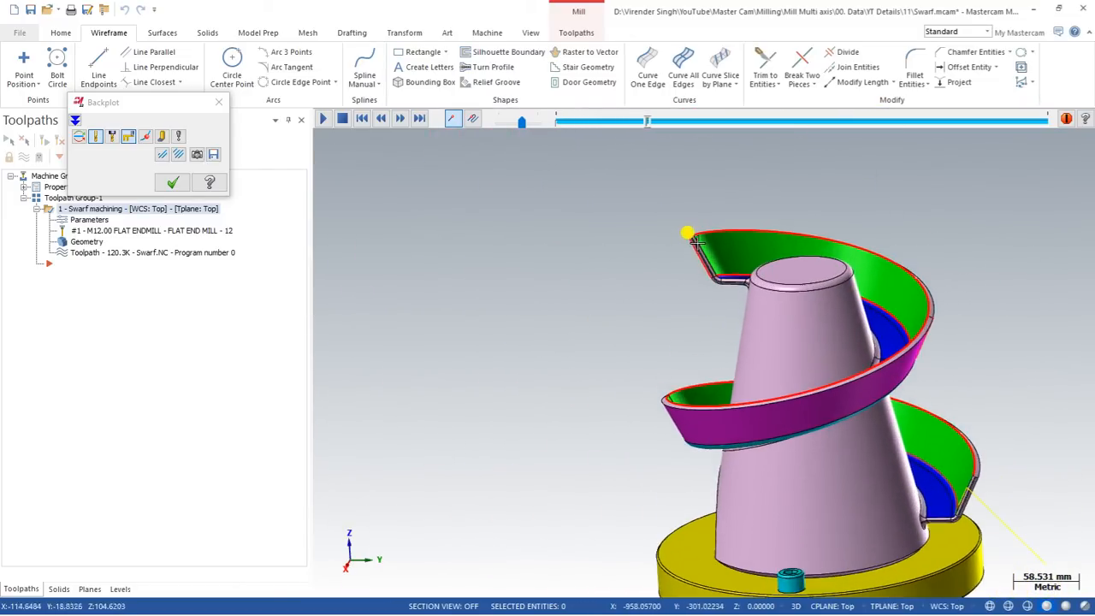
{"action": "scroll", "coordinate": [626, 289], "scroll_direction": "down", "scroll_amount": 2}
{"action": "middle_click_drag", "start_coordinate": [625, 289], "coordinate": [601, 317]}
{"action": "scroll", "coordinate": [646, 330], "scroll_direction": "up", "scroll_amount": 5}
{"action": "scroll", "coordinate": [676, 359], "scroll_direction": "down", "scroll_amount": 3}
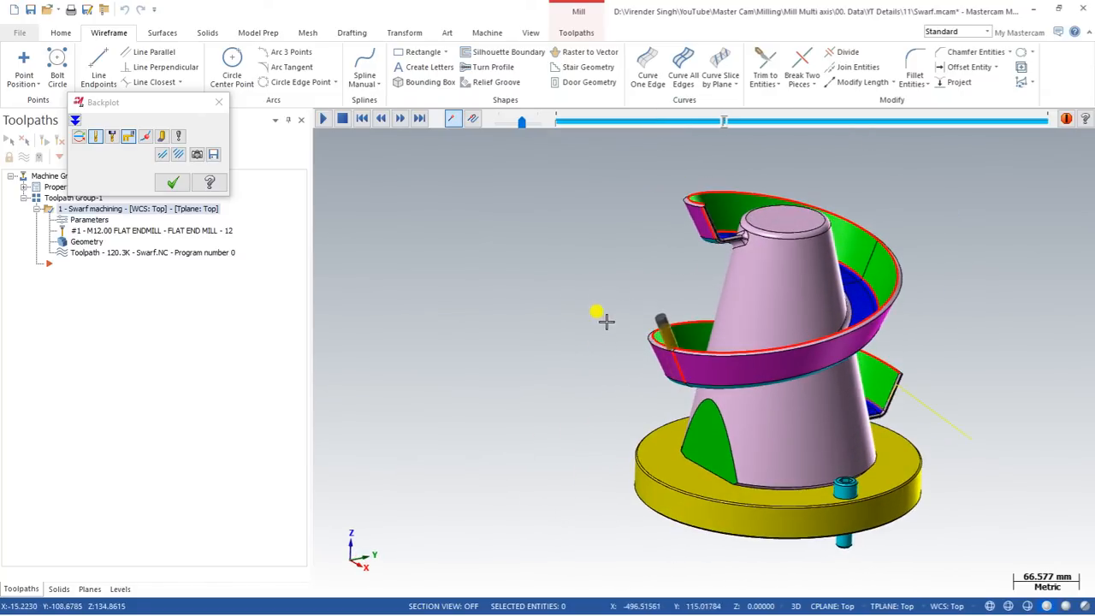
{"action": "left_click", "coordinate": [172, 182]}
{"action": "left_click", "coordinate": [88, 221]}
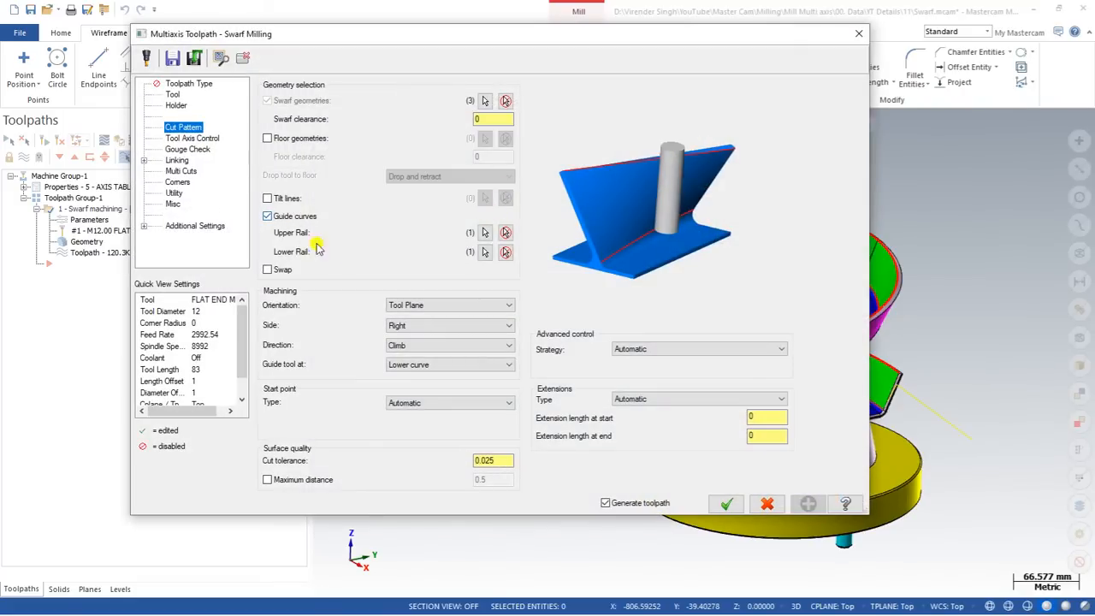
Set the swarf cutting side back to Left and regenerate the toolpath.
{"action": "left_click", "coordinate": [414, 317]}
{"action": "left_click", "coordinate": [416, 337]}
{"action": "left_click", "coordinate": [727, 503]}
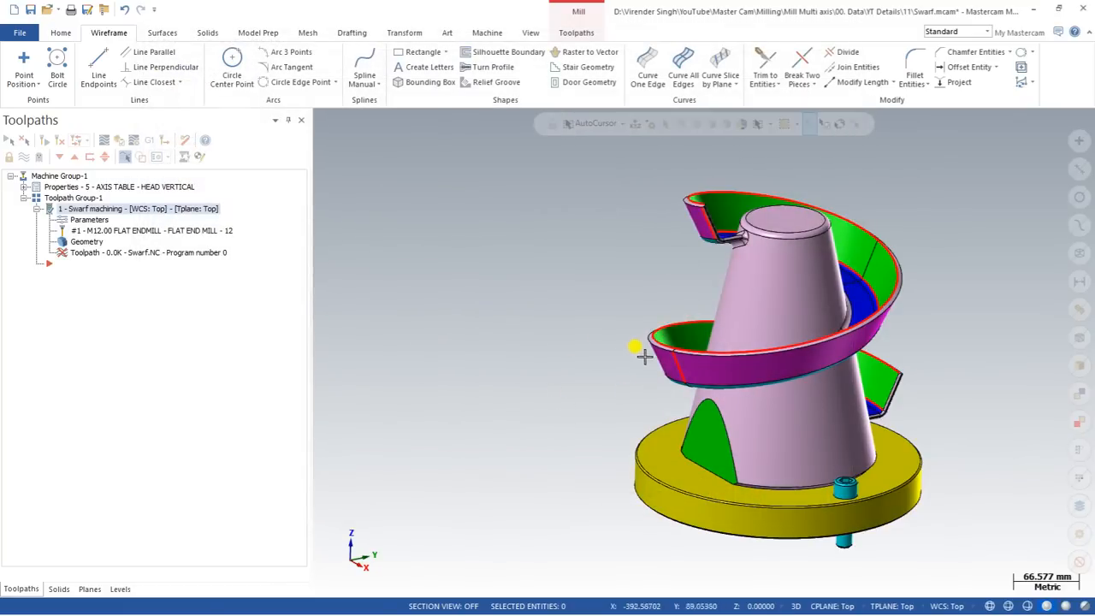
Backplot the regenerated swarf toolpath around the spiral's top end, then close the preview.
{"action": "scroll", "coordinate": [690, 222], "scroll_direction": "up", "scroll_amount": 1}
{"action": "scroll", "coordinate": [690, 222], "scroll_direction": "up", "scroll_amount": 2}
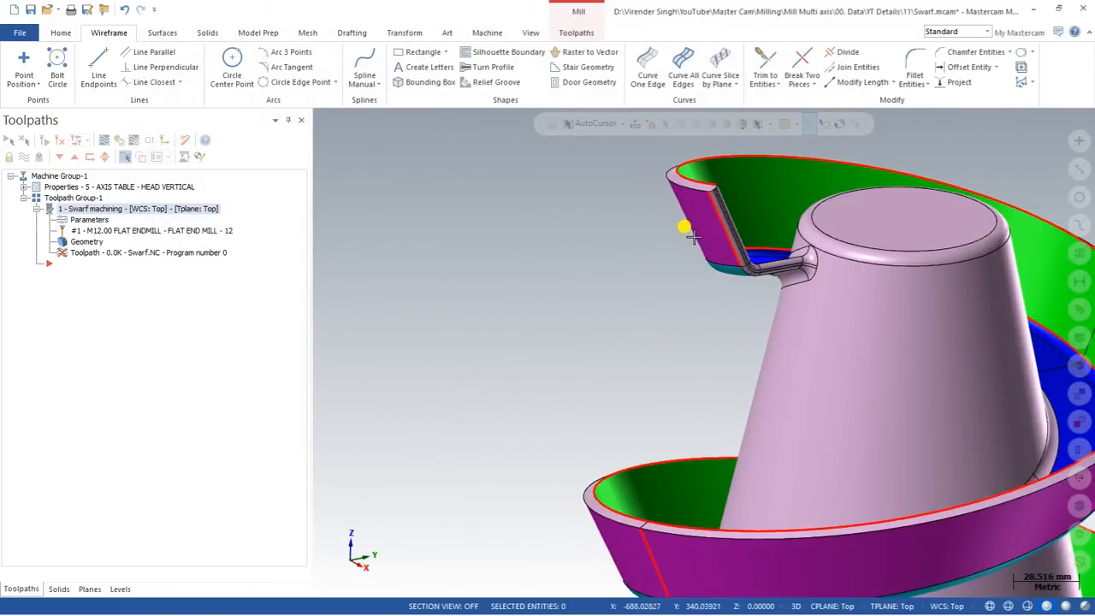
{"action": "middle_click_drag", "start_coordinate": [619, 315], "coordinate": [659, 271]}
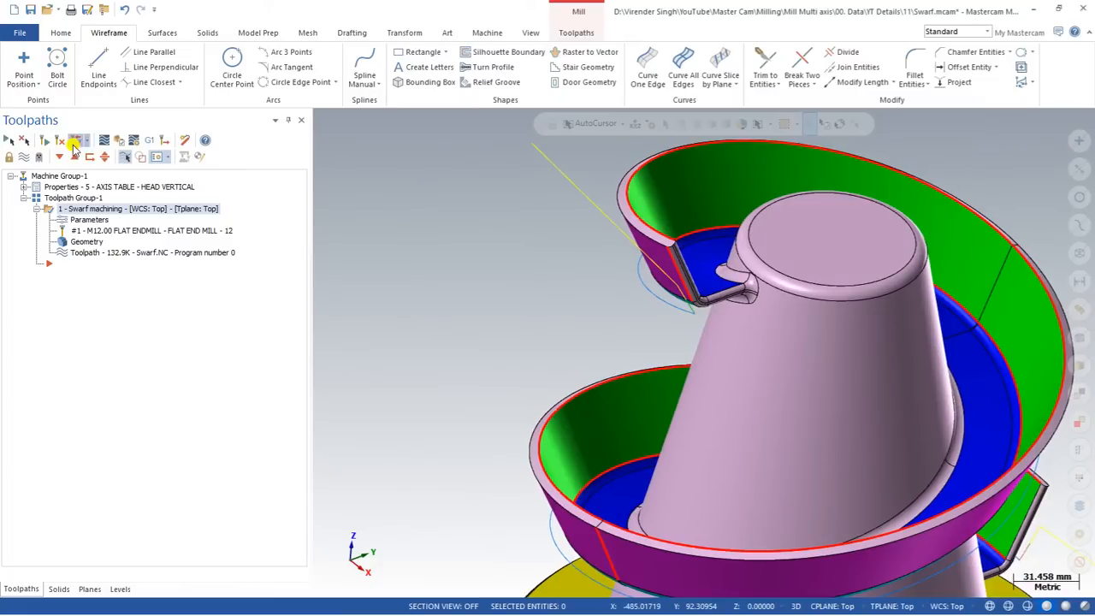
{"action": "left_click", "coordinate": [75, 141]}
{"action": "scroll", "coordinate": [394, 323], "scroll_direction": "down", "scroll_amount": 1}
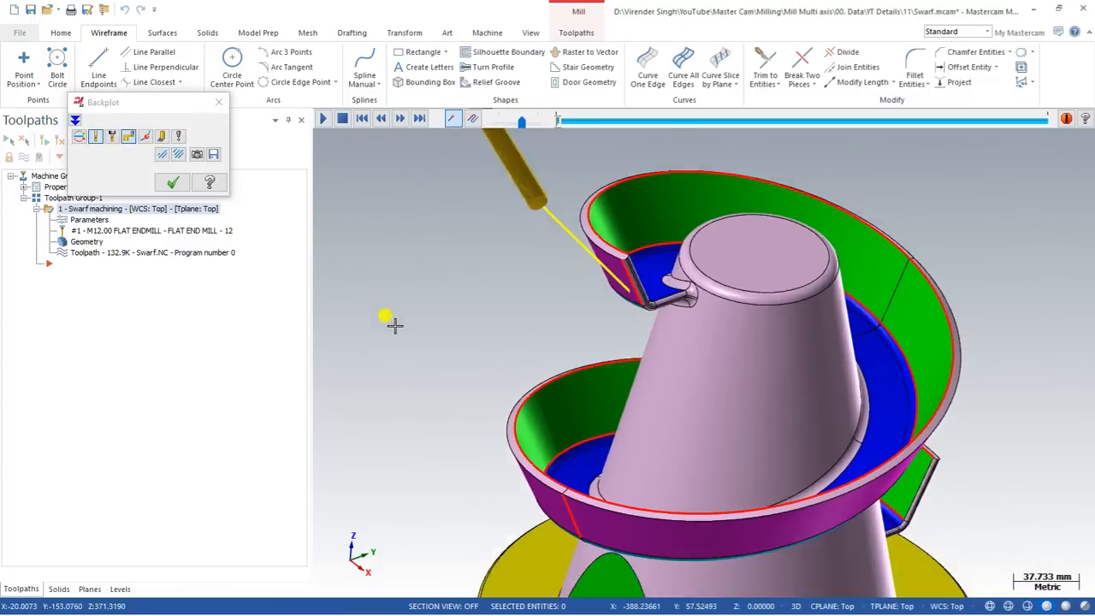
{"action": "scroll", "coordinate": [402, 324], "scroll_direction": "down", "scroll_amount": 1}
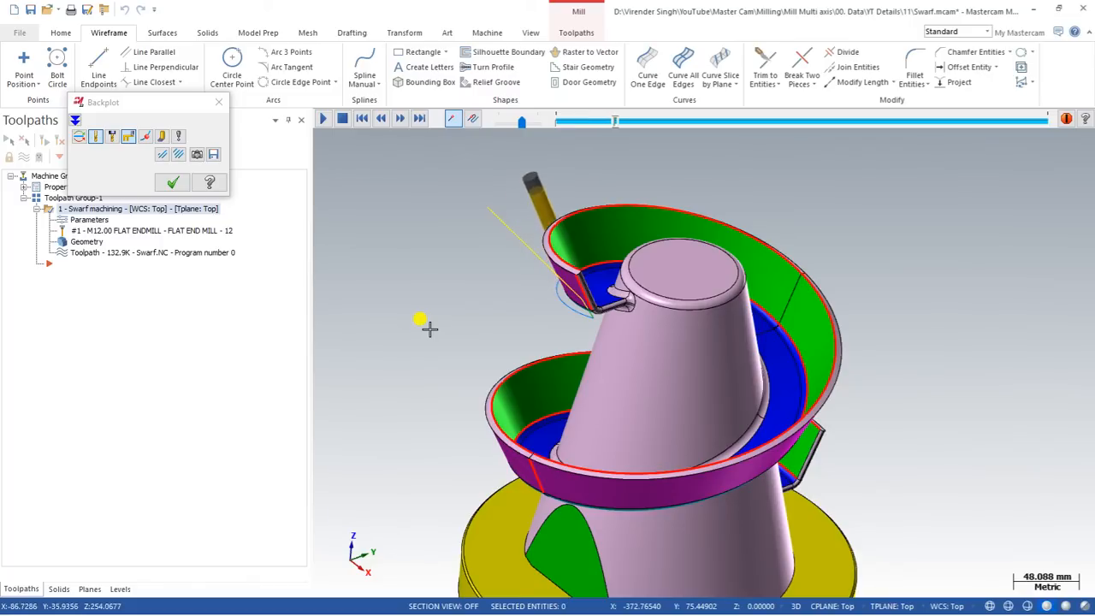
{"action": "scroll", "coordinate": [399, 289], "scroll_direction": "down", "scroll_amount": 2}
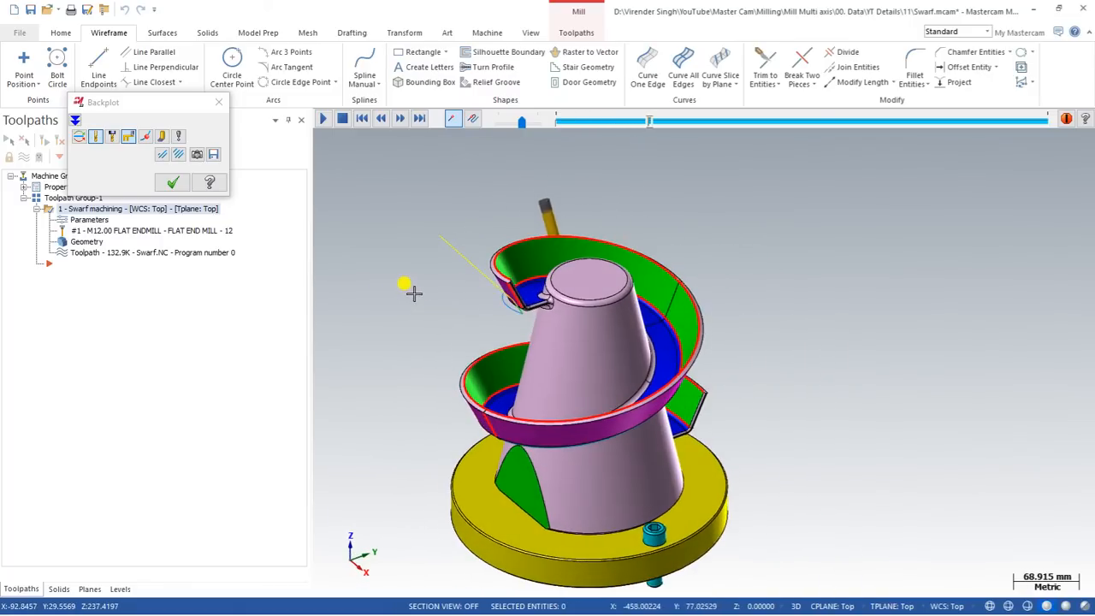
{"action": "key", "text": "Escape"}
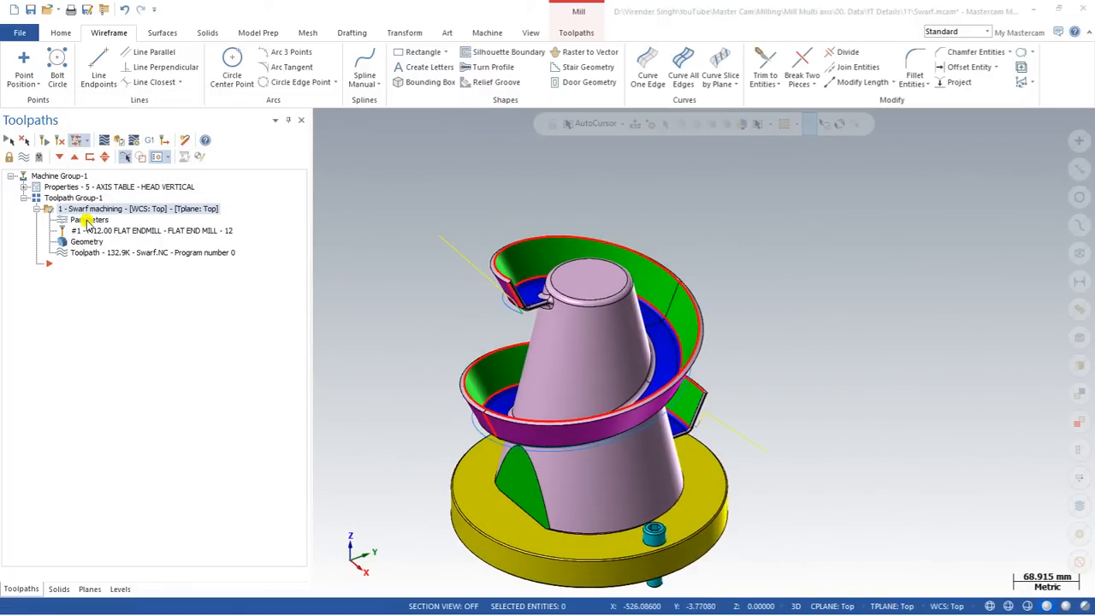
{"action": "left_click", "coordinate": [88, 222]}
Set the swarf machining side to Autodetect and regenerate the toolpath.
{"action": "left_click", "coordinate": [394, 326]}
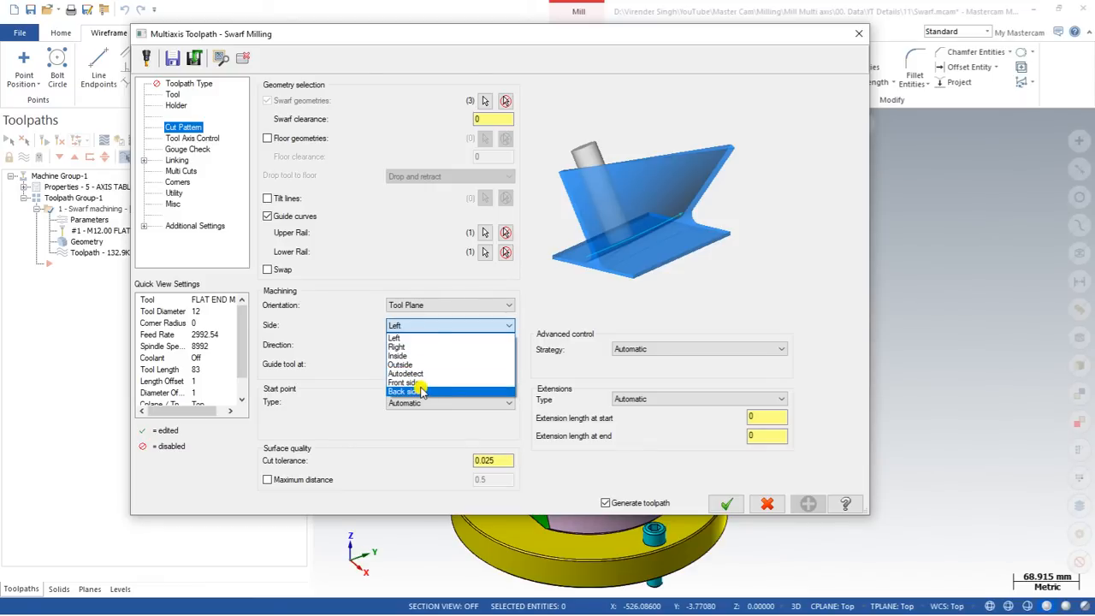
{"action": "left_click", "coordinate": [416, 374]}
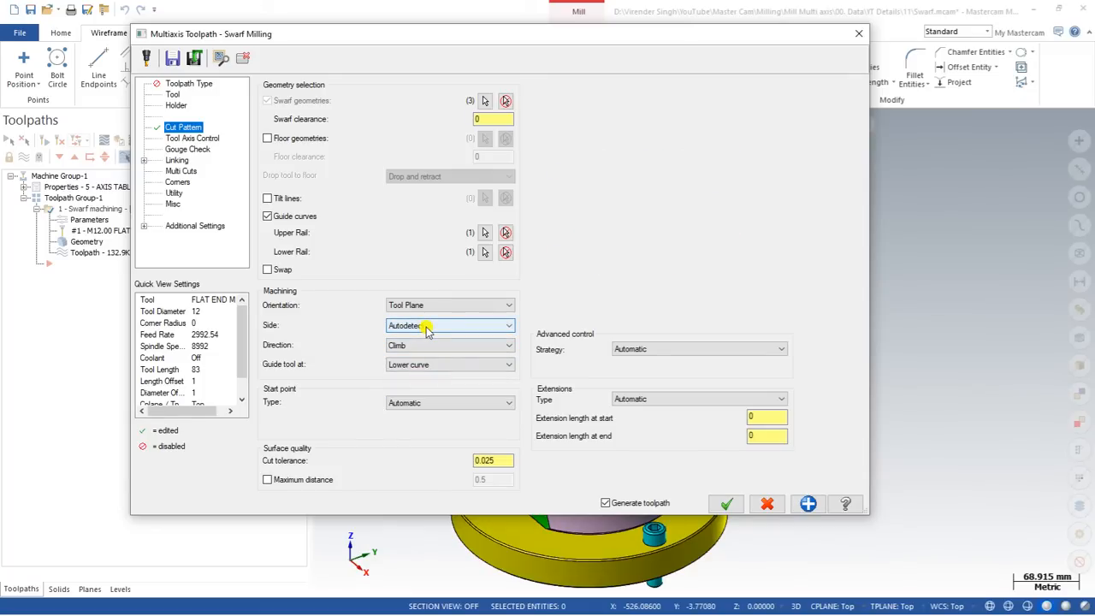
{"action": "left_click", "coordinate": [726, 504]}
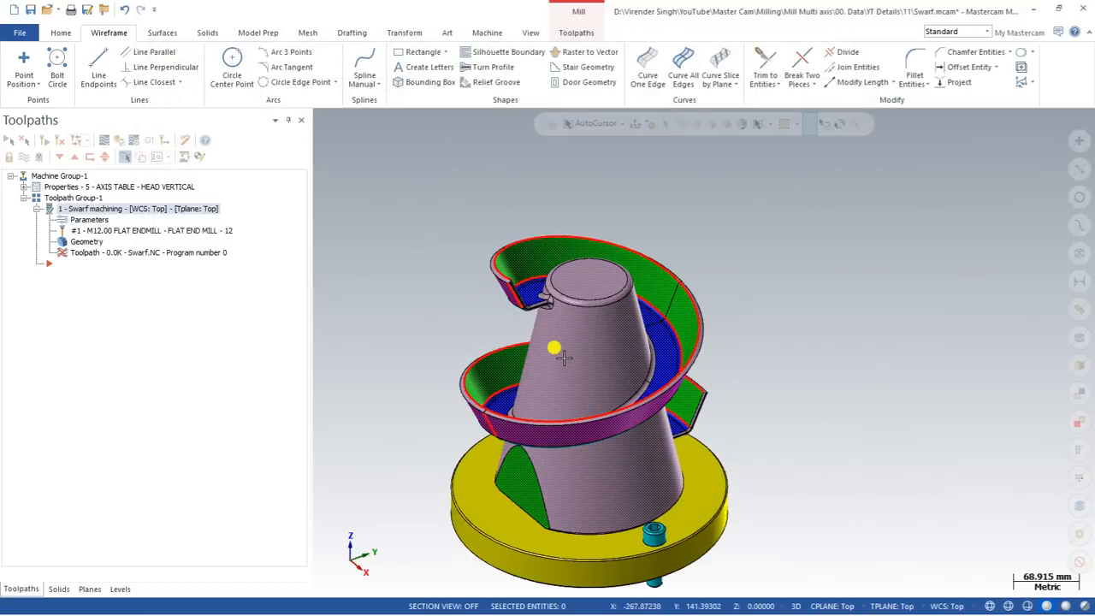
Play the regenerated toolpath in backplot around the helical wall, then close the preview.
{"action": "scroll", "coordinate": [505, 266], "scroll_direction": "up", "scroll_amount": 4}
{"action": "scroll", "coordinate": [502, 260], "scroll_direction": "down", "scroll_amount": 3}
{"action": "mouse_move", "coordinate": [532, 354]}
{"action": "middle_mouse_down"}
{"action": "mouse_move", "coordinate": [490, 318]}
{"action": "mouse_move", "coordinate": [541, 367]}
{"action": "mouse_move", "coordinate": [532, 362]}
{"action": "middle_mouse_up"}
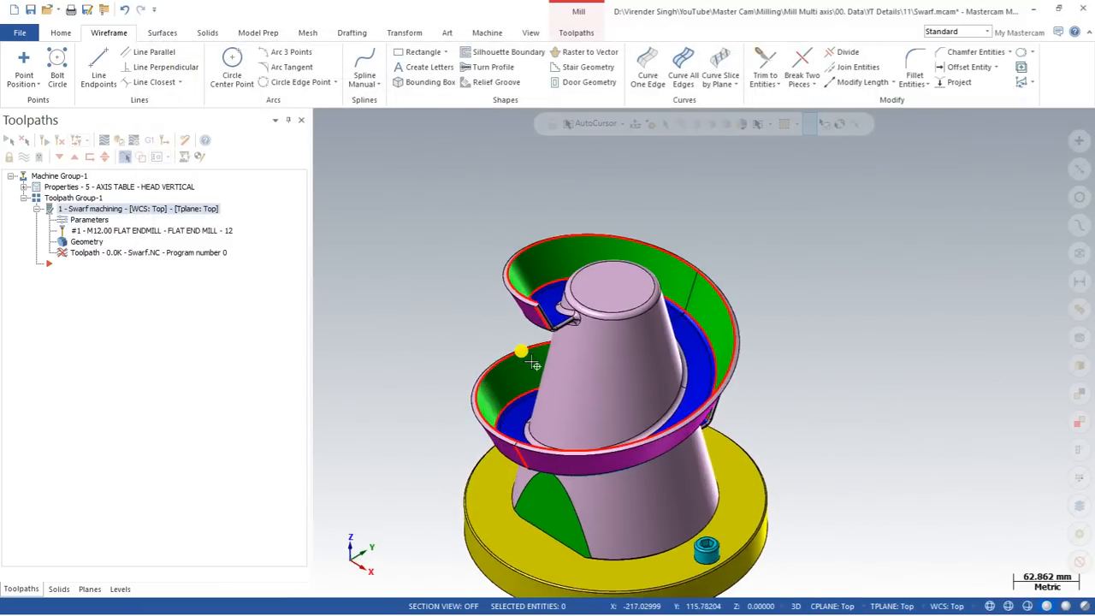
{"action": "scroll", "coordinate": [521, 286], "scroll_direction": "down", "scroll_amount": 1}
{"action": "middle_click_drag", "start_coordinate": [523, 285], "coordinate": [530, 298]}
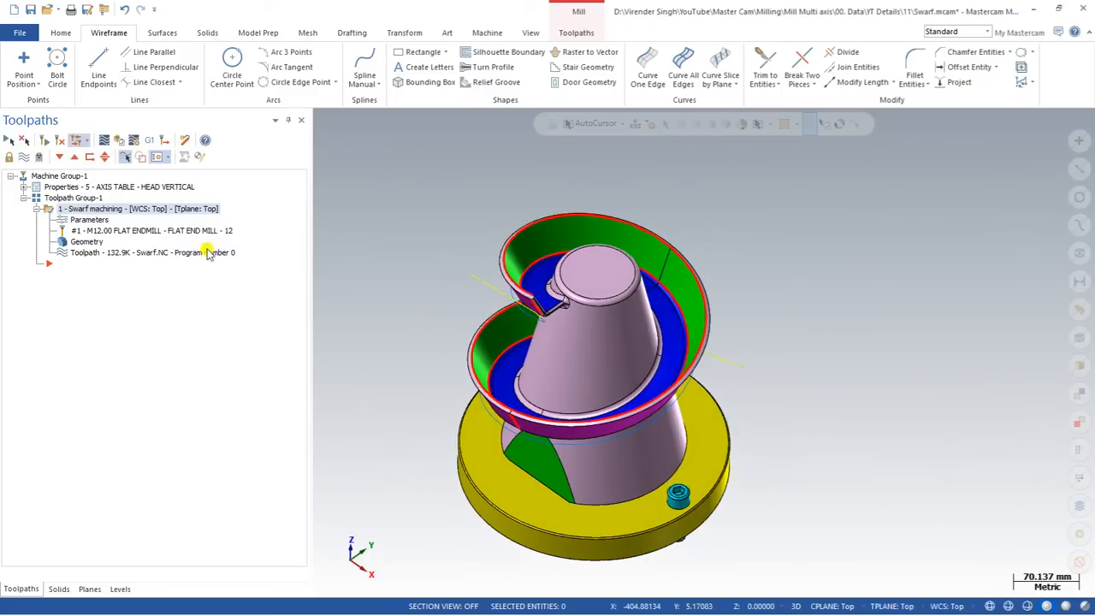
{"action": "left_click", "coordinate": [103, 141]}
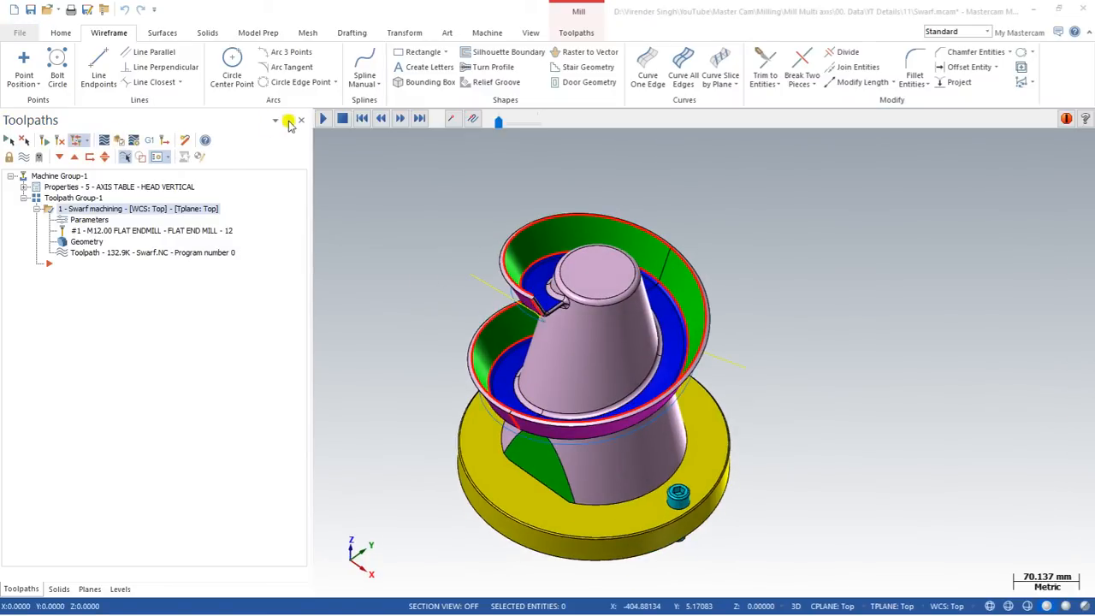
{"action": "left_click", "coordinate": [322, 120]}
{"action": "scroll", "coordinate": [557, 294], "scroll_direction": "up", "scroll_amount": 1}
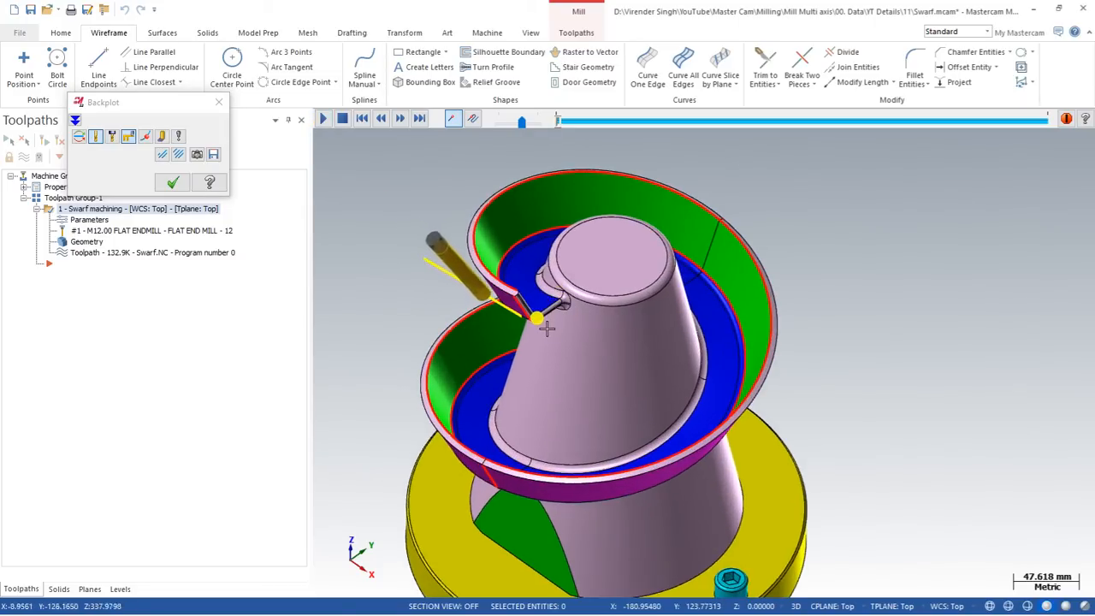
{"action": "scroll", "coordinate": [547, 328], "scroll_direction": "up", "scroll_amount": 5}
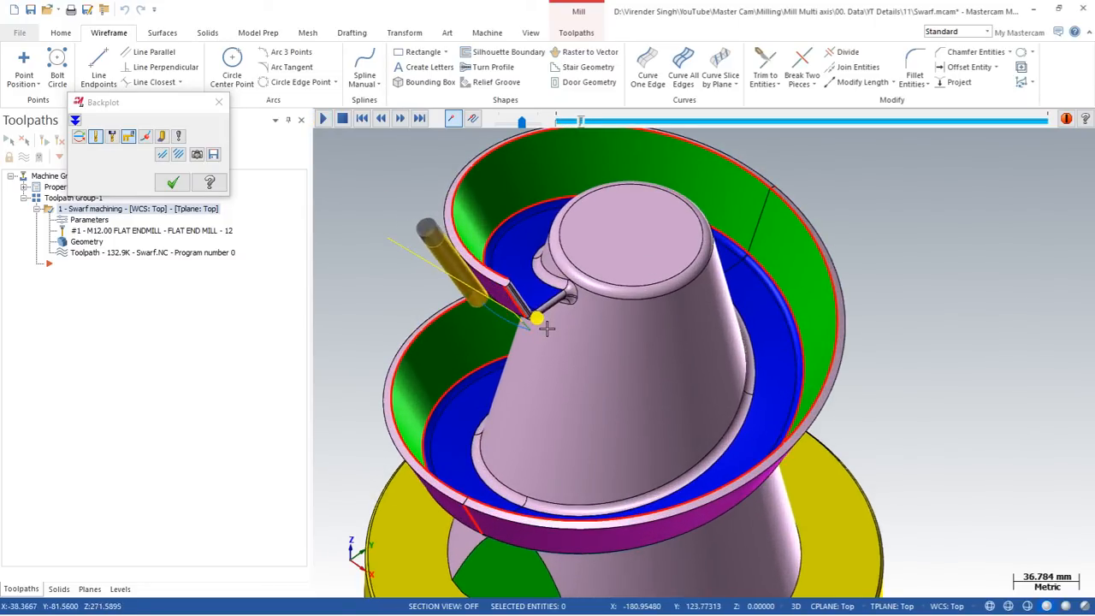
{"action": "key", "text": "Escape"}
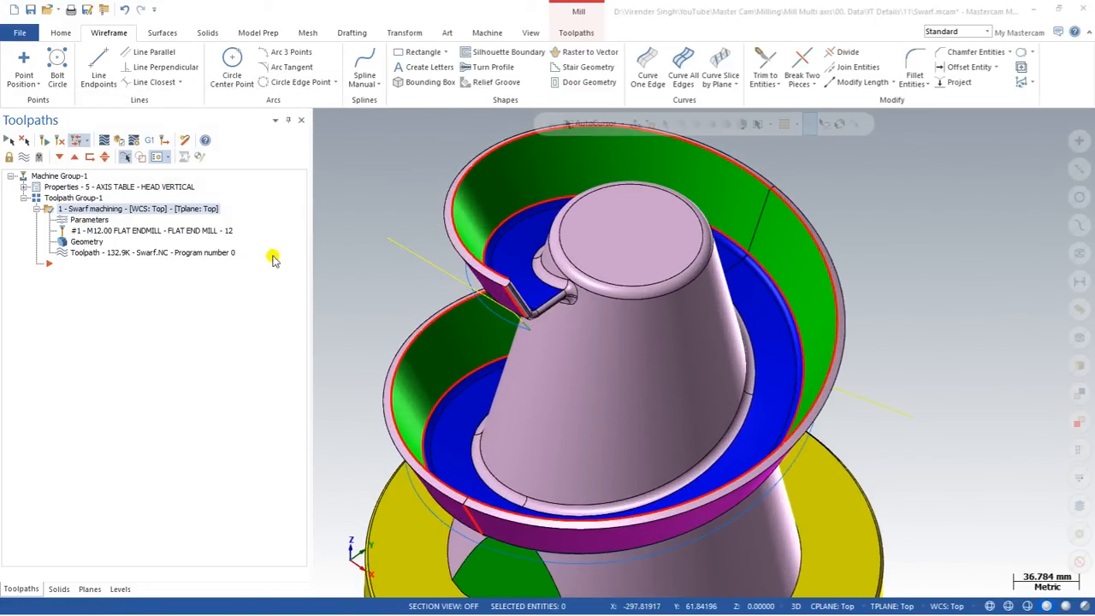
{"action": "left_click", "coordinate": [89, 220]}
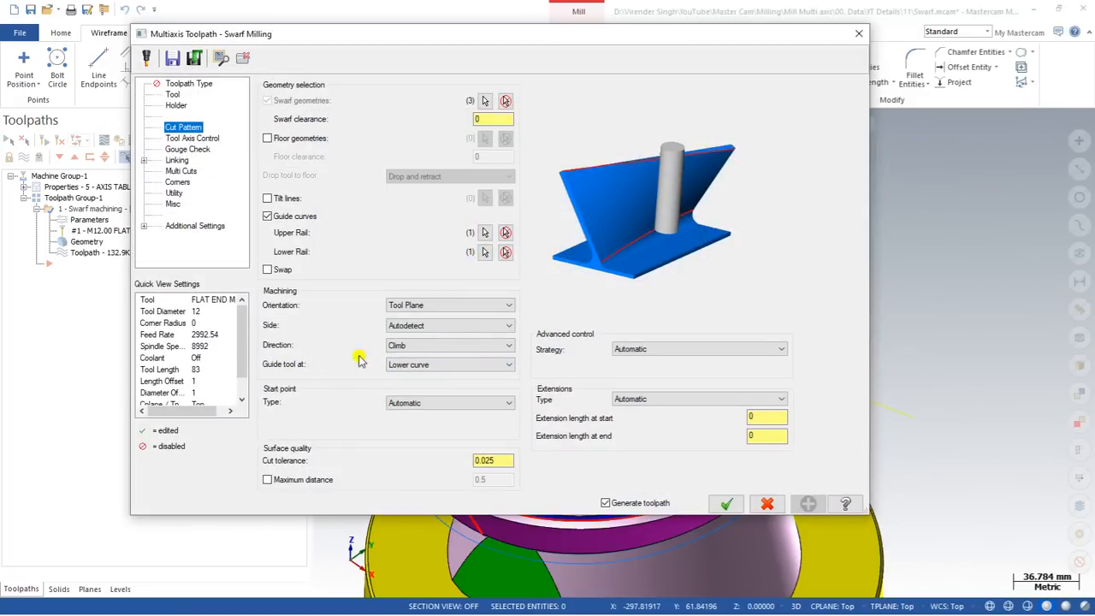
{"action": "key", "text": "Escape"}
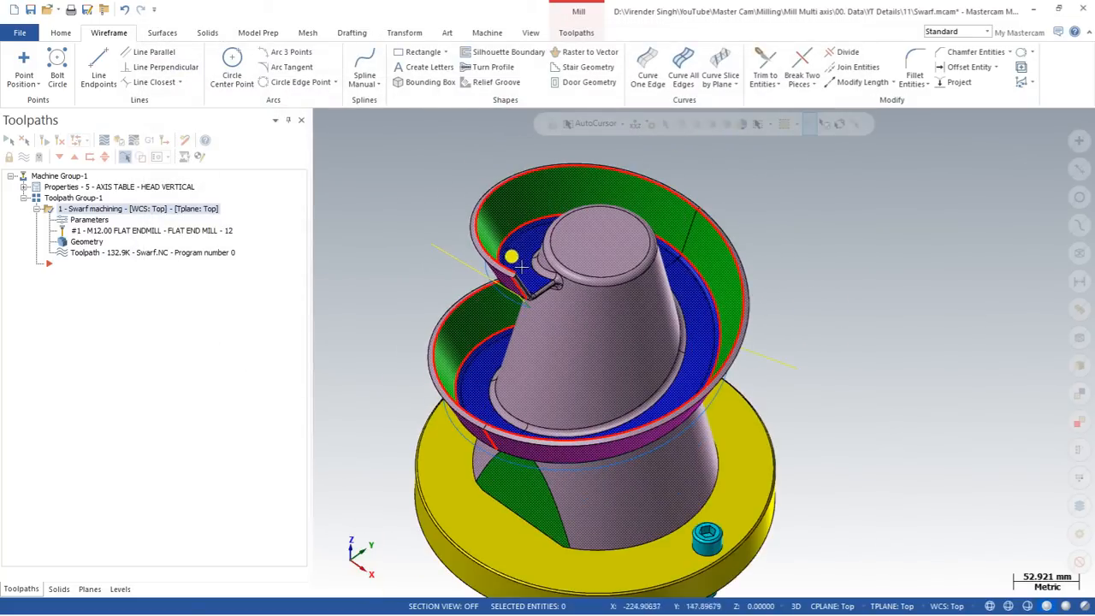
{"action": "left_click", "coordinate": [102, 140]}
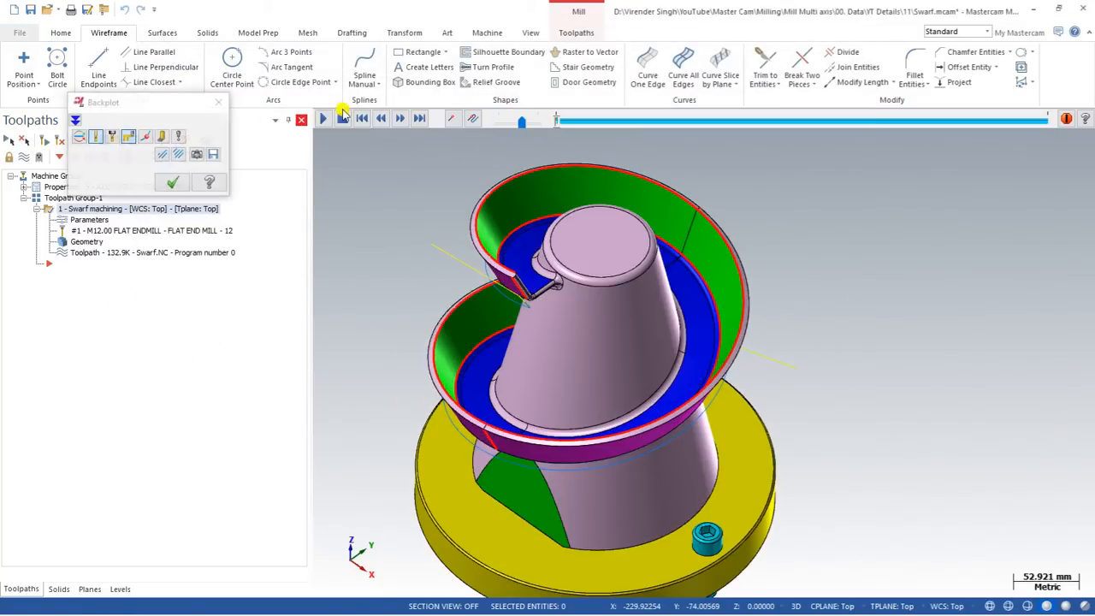
{"action": "left_click", "coordinate": [321, 119]}
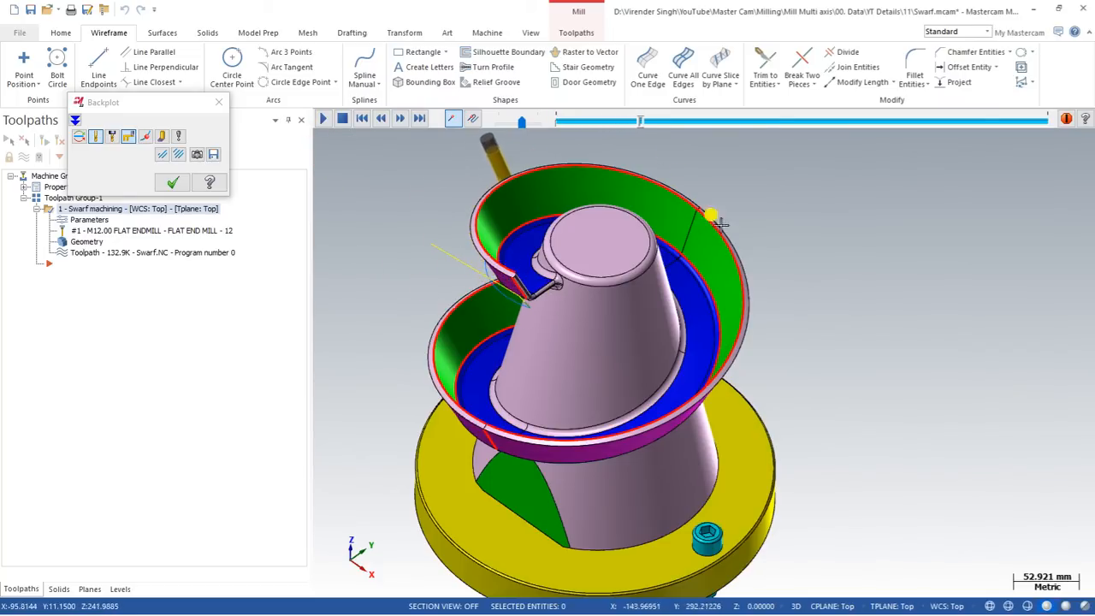
{"action": "left_click", "coordinate": [173, 183]}
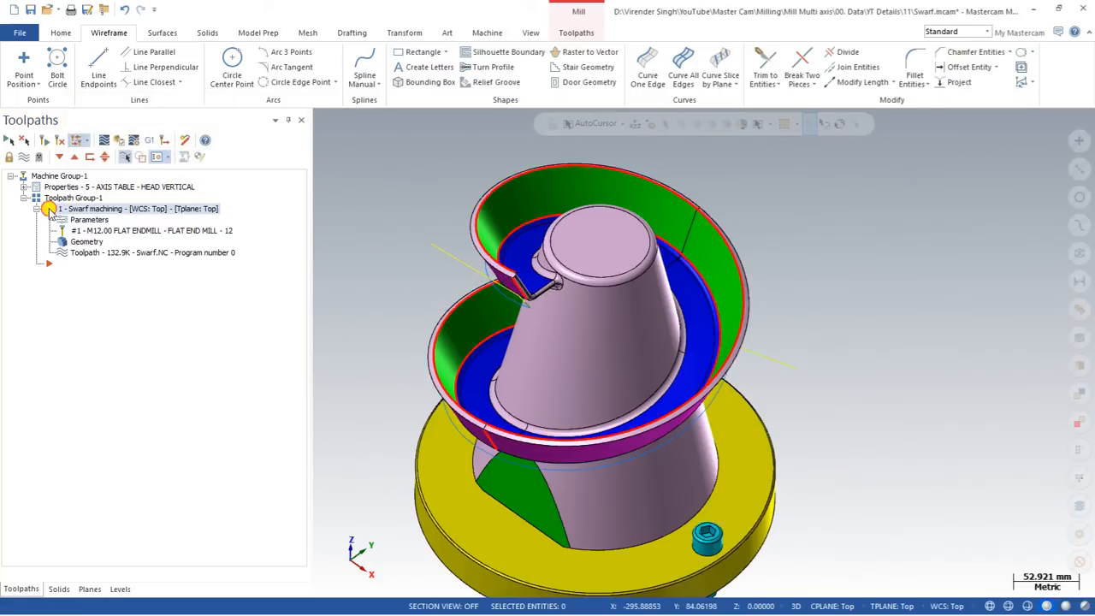
Paste a copy of the swarf operation and change its cutting direction from Climb to Conventional.
{"action": "key", "text": "ctrl+v"}
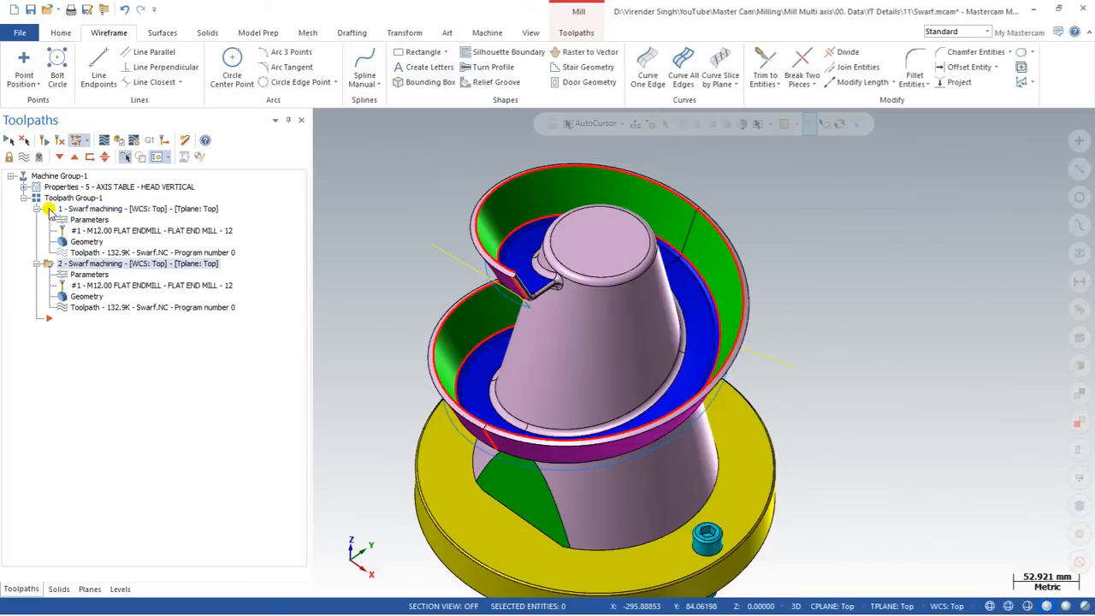
{"action": "left_click", "coordinate": [86, 274]}
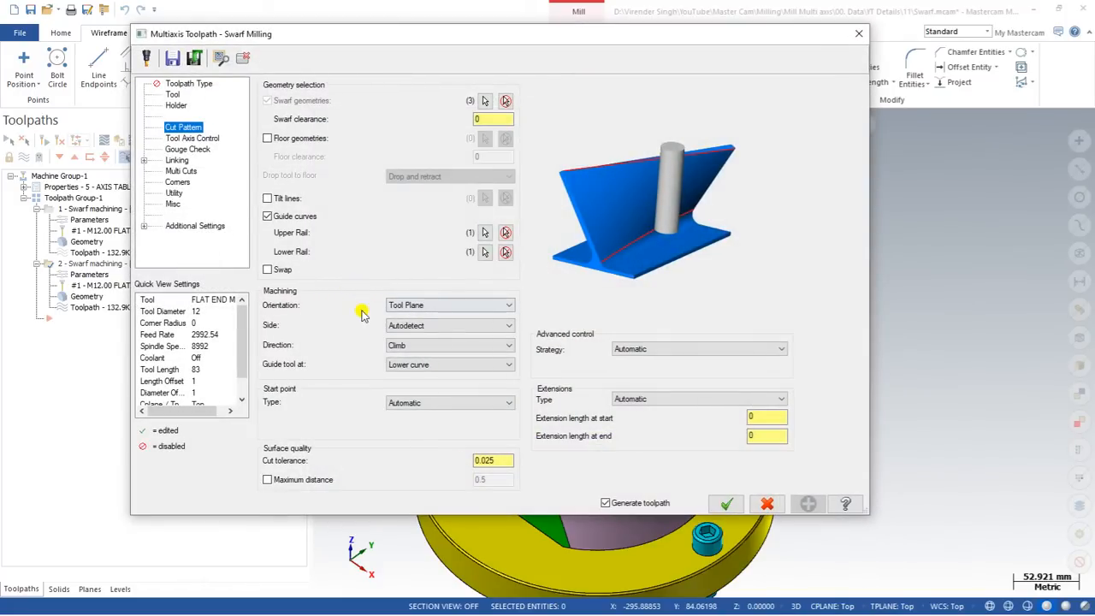
{"action": "left_click", "coordinate": [398, 348]}
{"action": "left_click", "coordinate": [411, 365]}
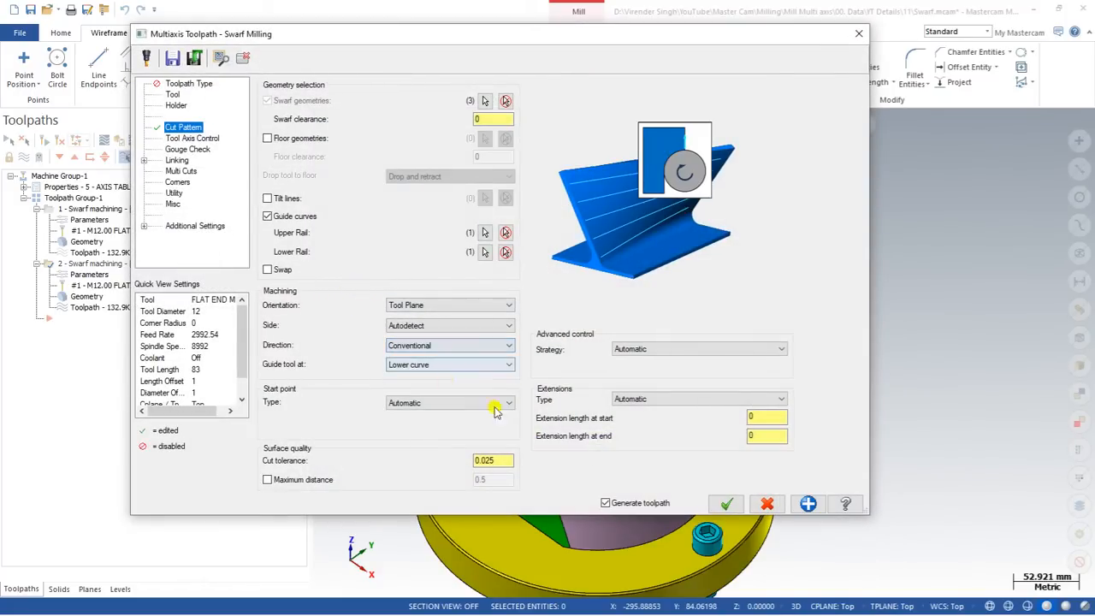
{"action": "left_click", "coordinate": [727, 503]}
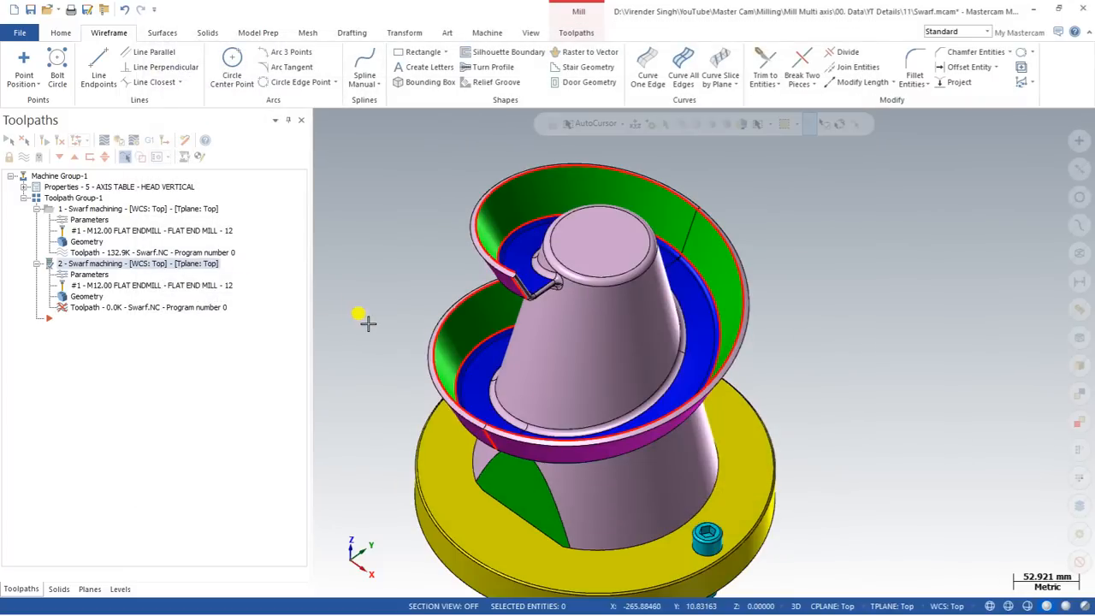
Play the second swarf operation's backplot from a side-on view.
{"action": "scroll", "coordinate": [454, 301], "scroll_direction": "up", "scroll_amount": 1}
{"action": "scroll", "coordinate": [470, 293], "scroll_direction": "up", "scroll_amount": 1}
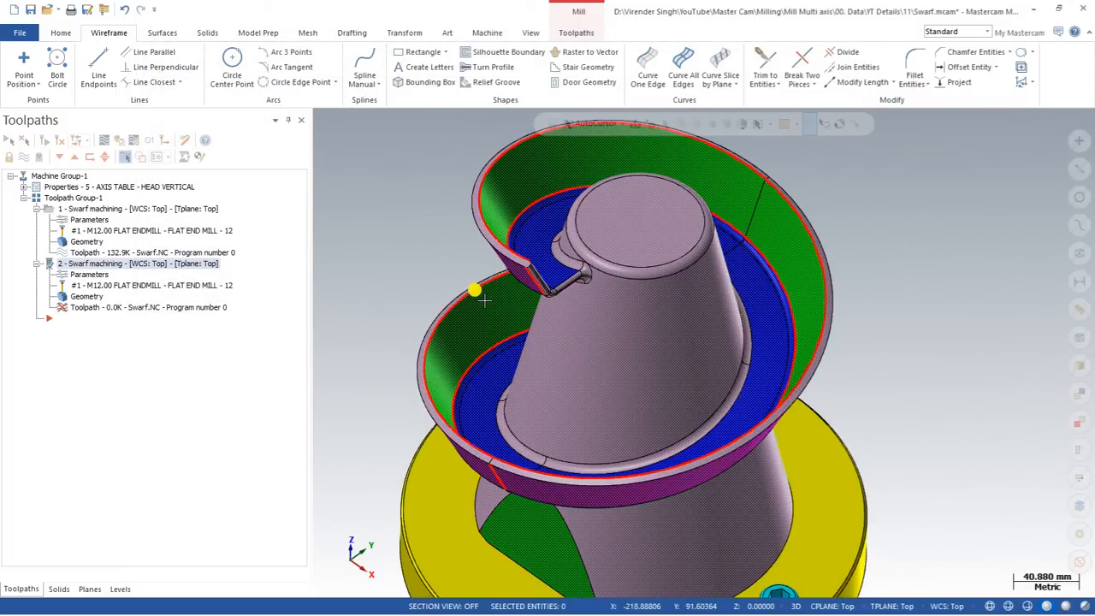
{"action": "scroll", "coordinate": [466, 254], "scroll_direction": "down", "scroll_amount": 3}
{"action": "middle_click_drag", "start_coordinate": [611, 336], "coordinate": [520, 310]}
{"action": "left_click", "coordinate": [77, 139]}
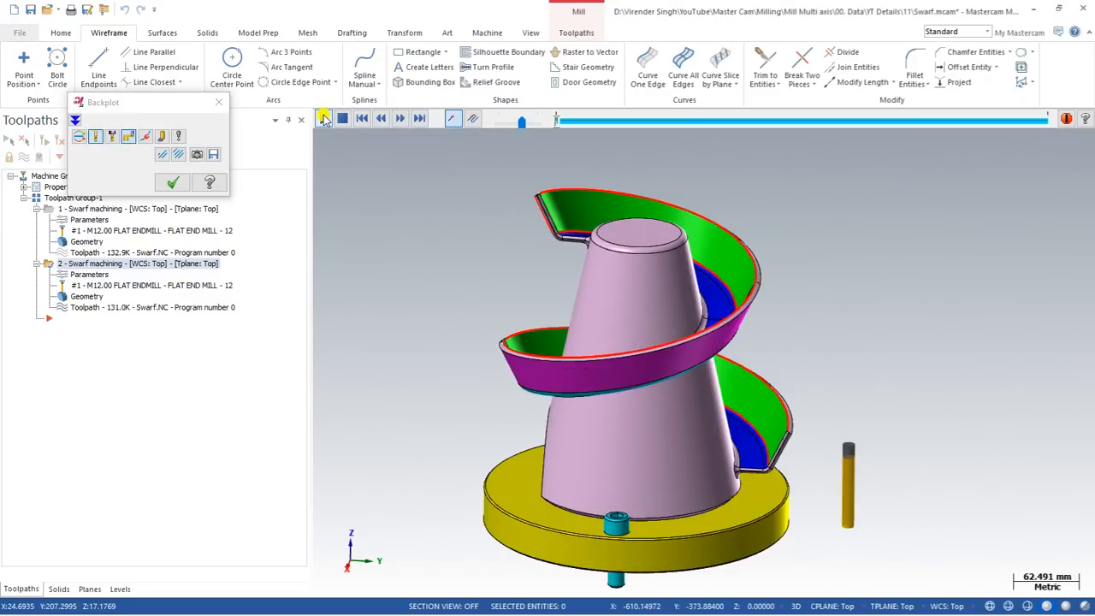
{"action": "left_click", "coordinate": [324, 118]}
{"action": "scroll", "coordinate": [717, 400], "scroll_direction": "up", "scroll_amount": 1}
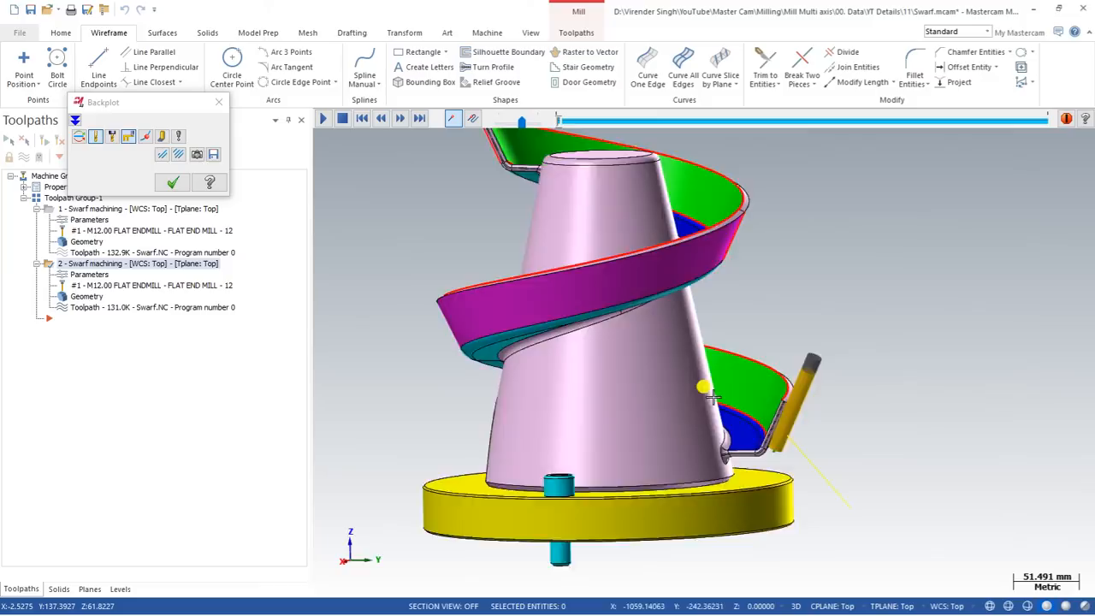
{"action": "scroll", "coordinate": [767, 452], "scroll_direction": "up", "scroll_amount": 2}
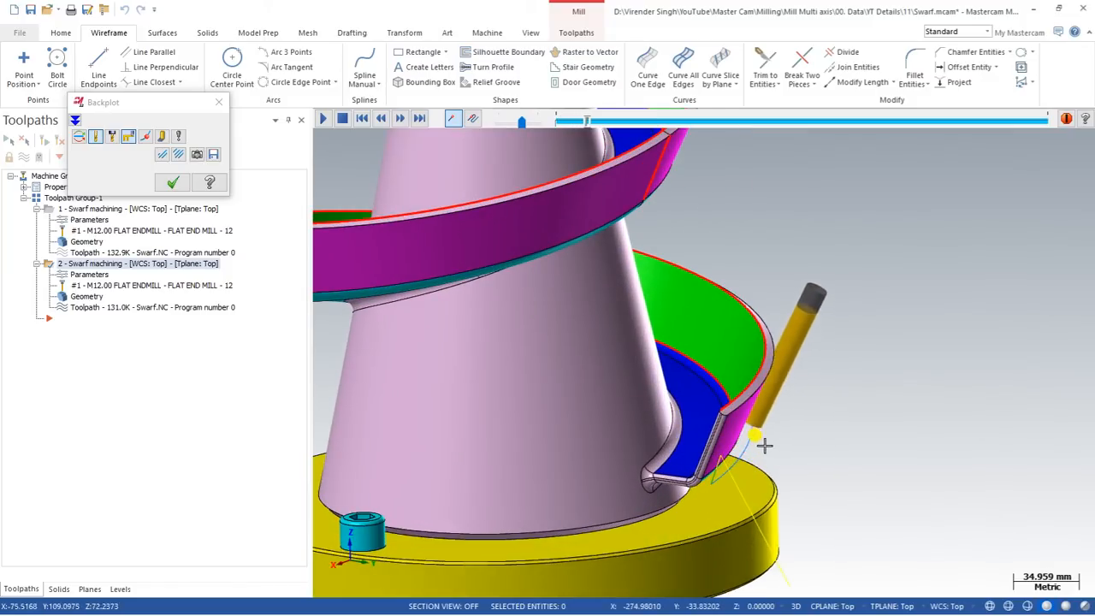
{"action": "scroll", "coordinate": [766, 443], "scroll_direction": "down", "scroll_amount": 4}
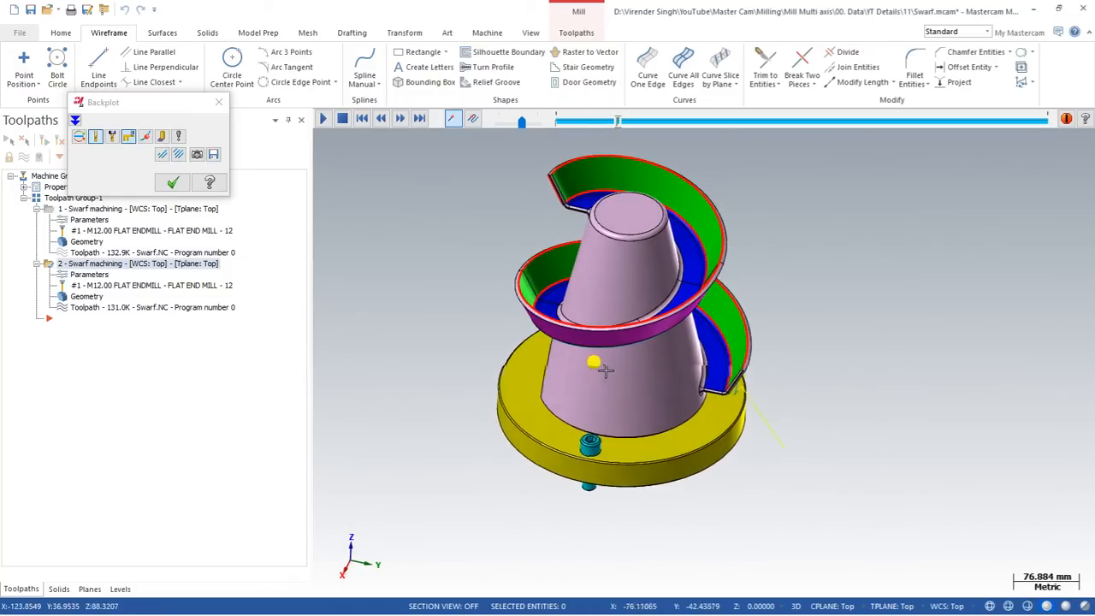
{"action": "scroll", "coordinate": [556, 334], "scroll_direction": "down", "scroll_amount": 1}
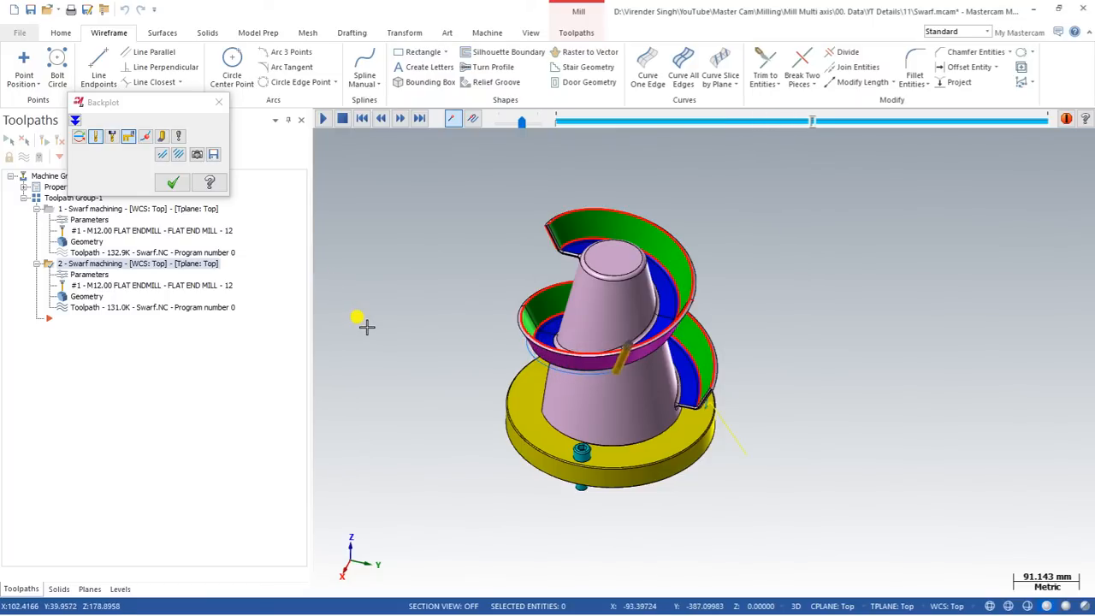
{"action": "left_click", "coordinate": [172, 183]}
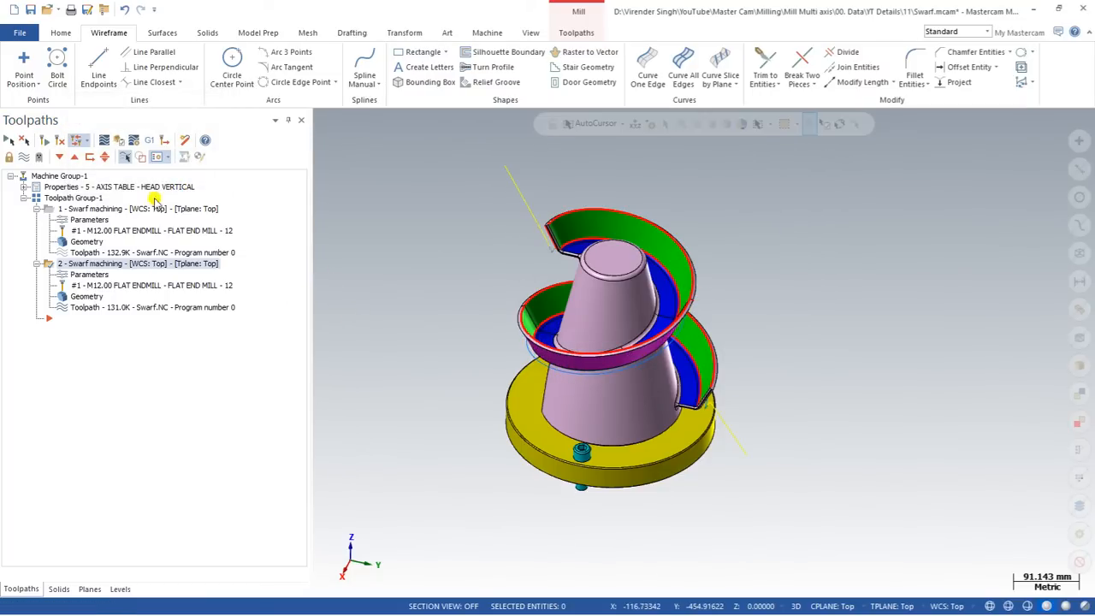
{"action": "left_click", "coordinate": [60, 273]}
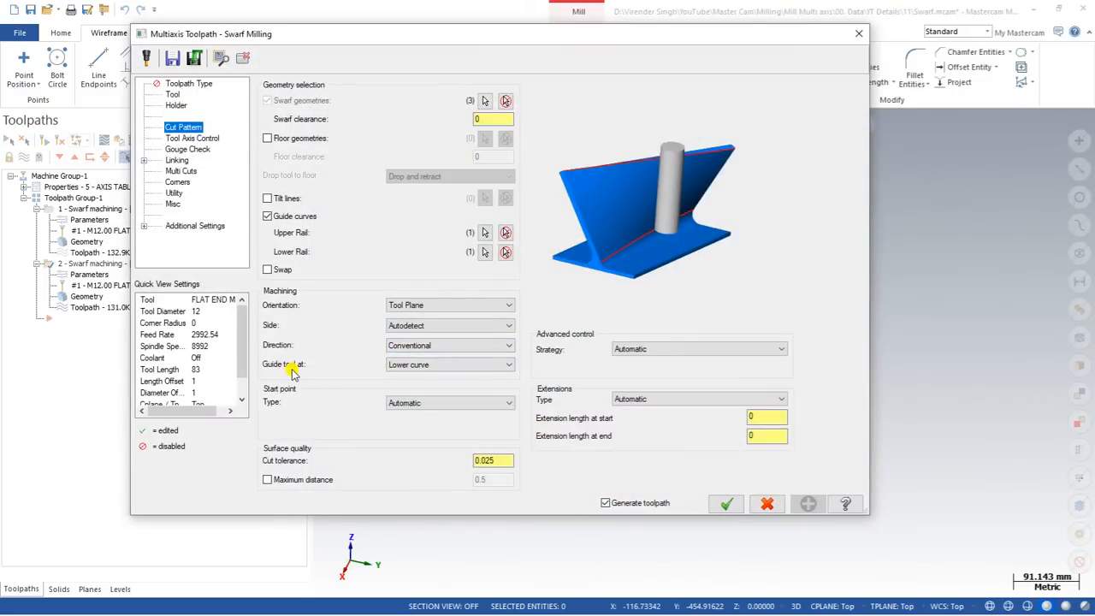
{"action": "left_click", "coordinate": [431, 365]}
{"action": "left_click", "coordinate": [428, 365]}
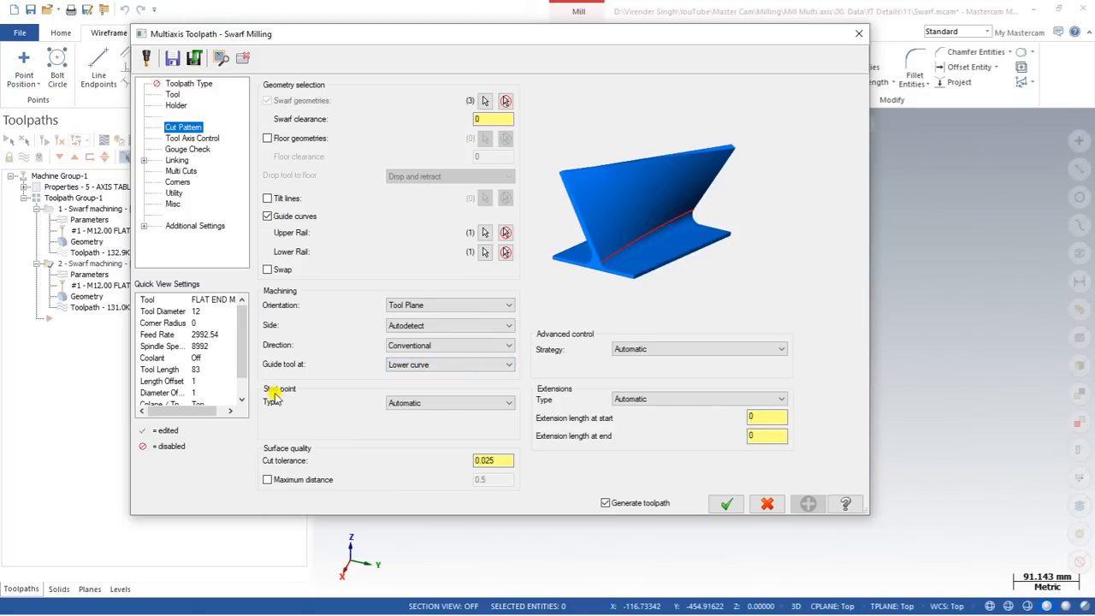
{"action": "left_click", "coordinate": [415, 405]}
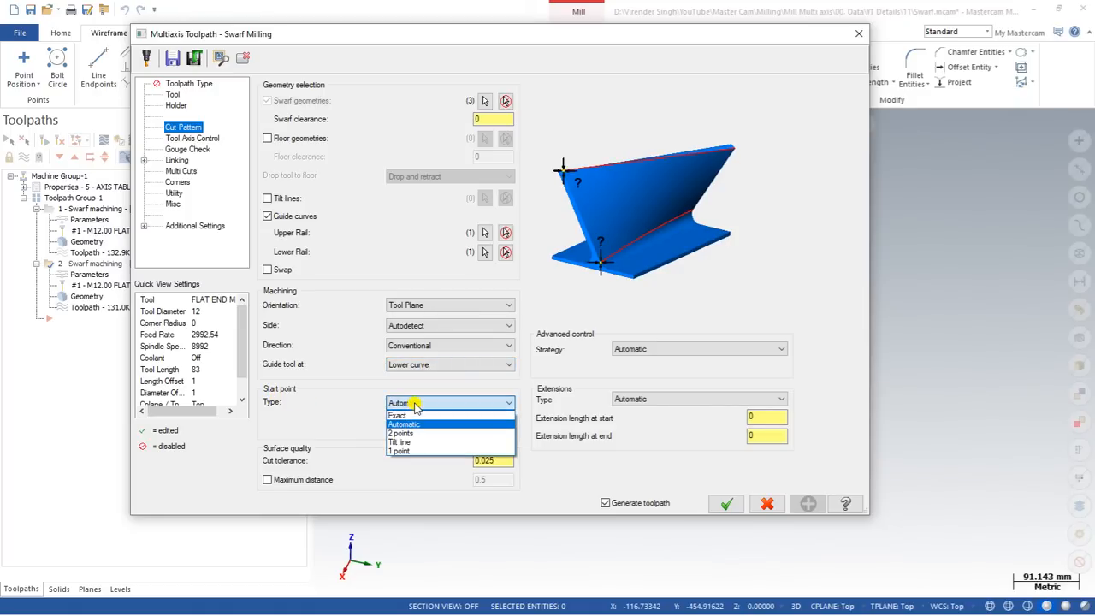
{"action": "left_click", "coordinate": [408, 417]}
{"action": "left_click", "coordinate": [419, 402]}
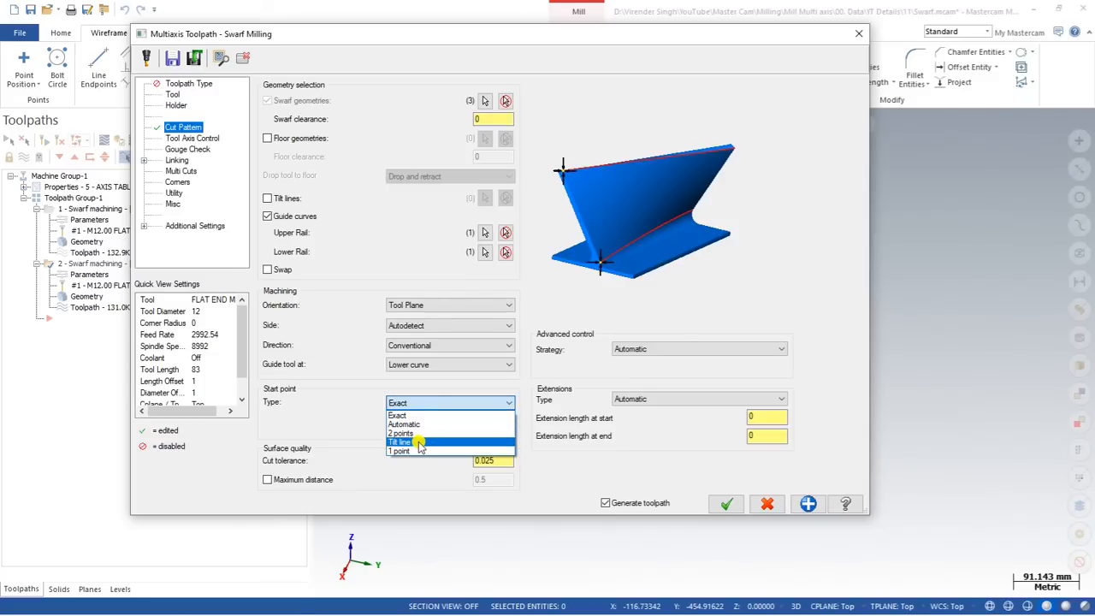
{"action": "left_click", "coordinate": [413, 452]}
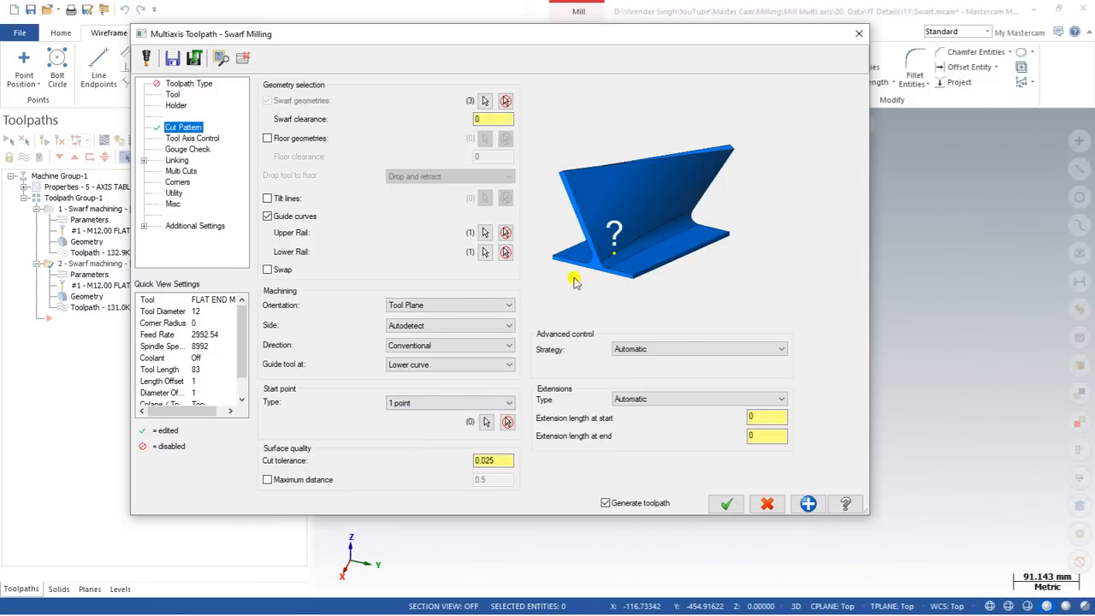
{"action": "left_click", "coordinate": [460, 407]}
{"action": "left_click", "coordinate": [438, 421]}
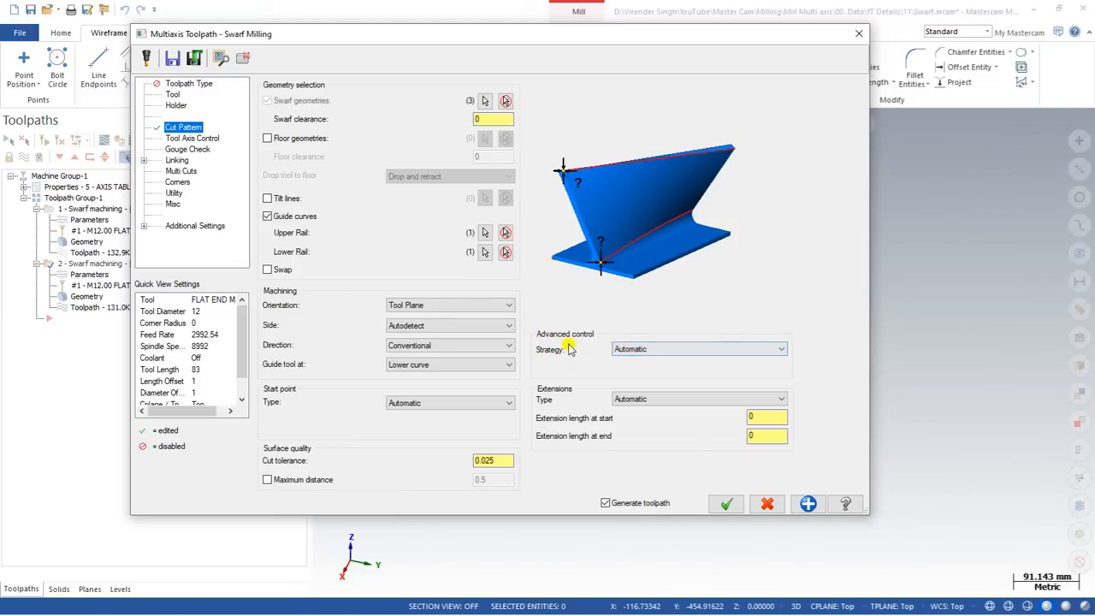
{"action": "left_click", "coordinate": [645, 351]}
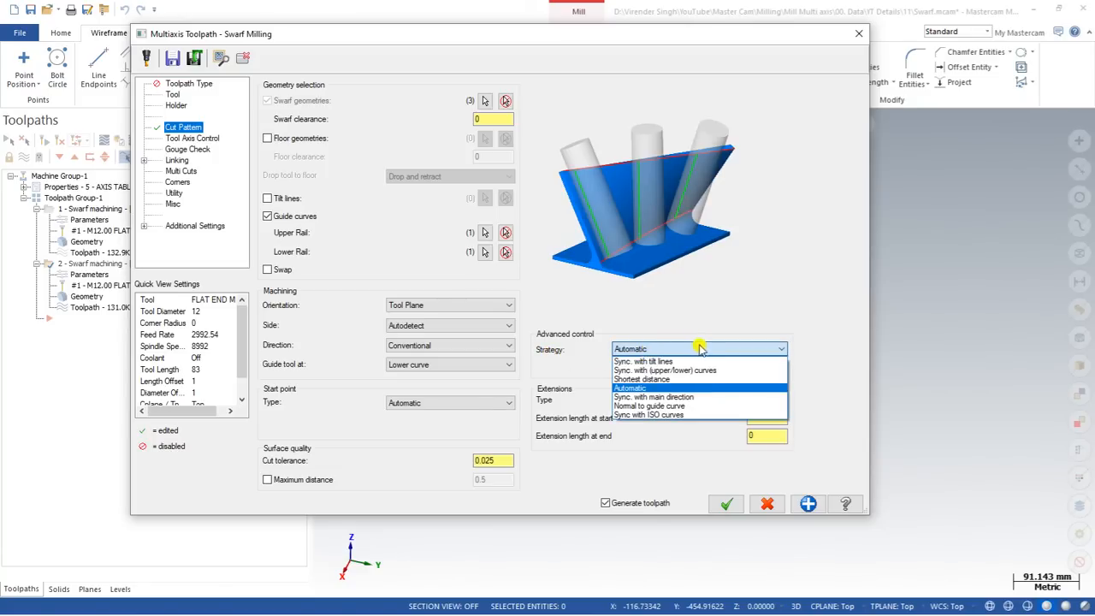
{"action": "left_click", "coordinate": [649, 387]}
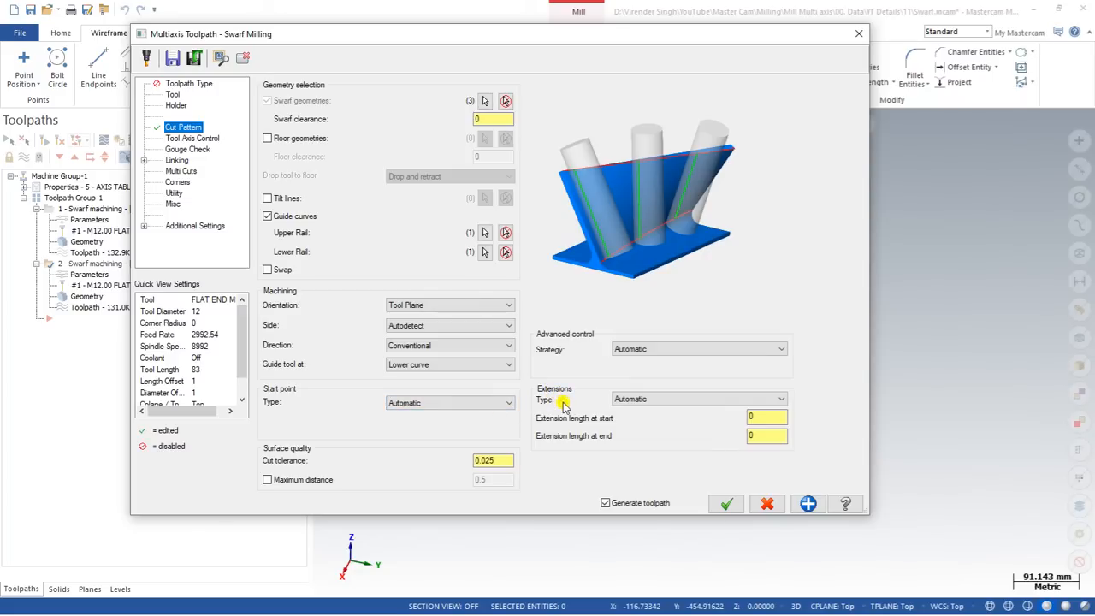
{"action": "left_click", "coordinate": [632, 401]}
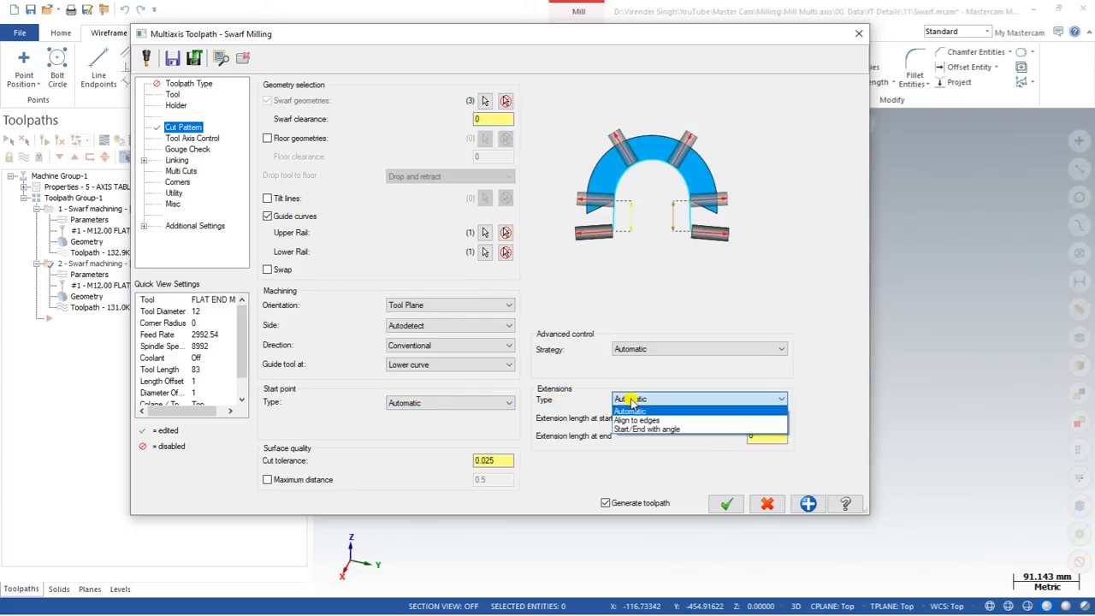
Keep Automatic extension type with start extension length 10 and end extension length 15.
{"action": "left_click", "coordinate": [633, 410]}
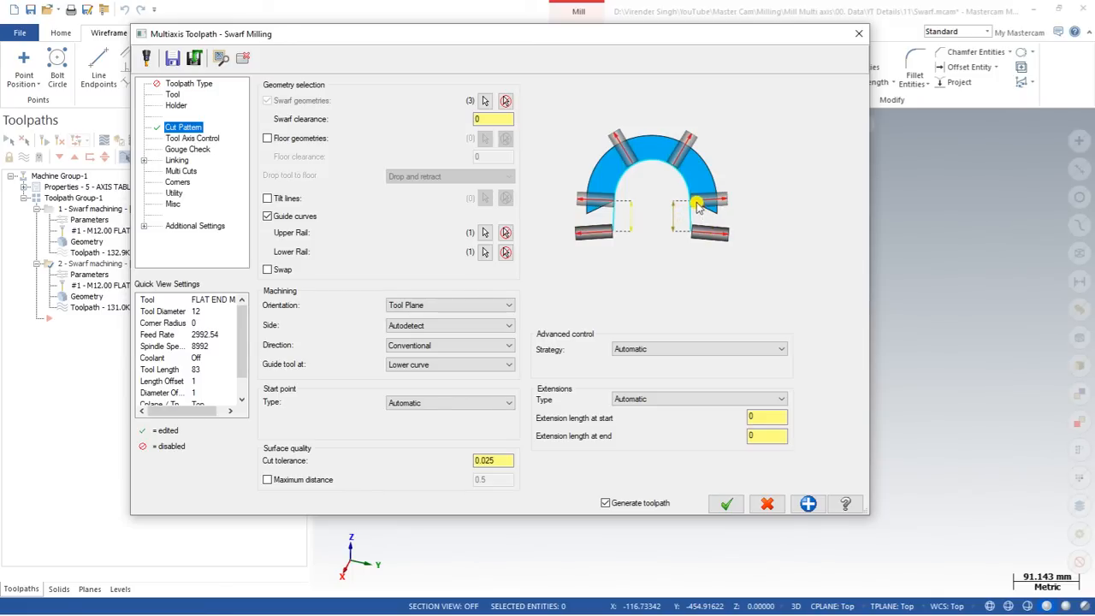
{"action": "double_click", "coordinate": [768, 418]}
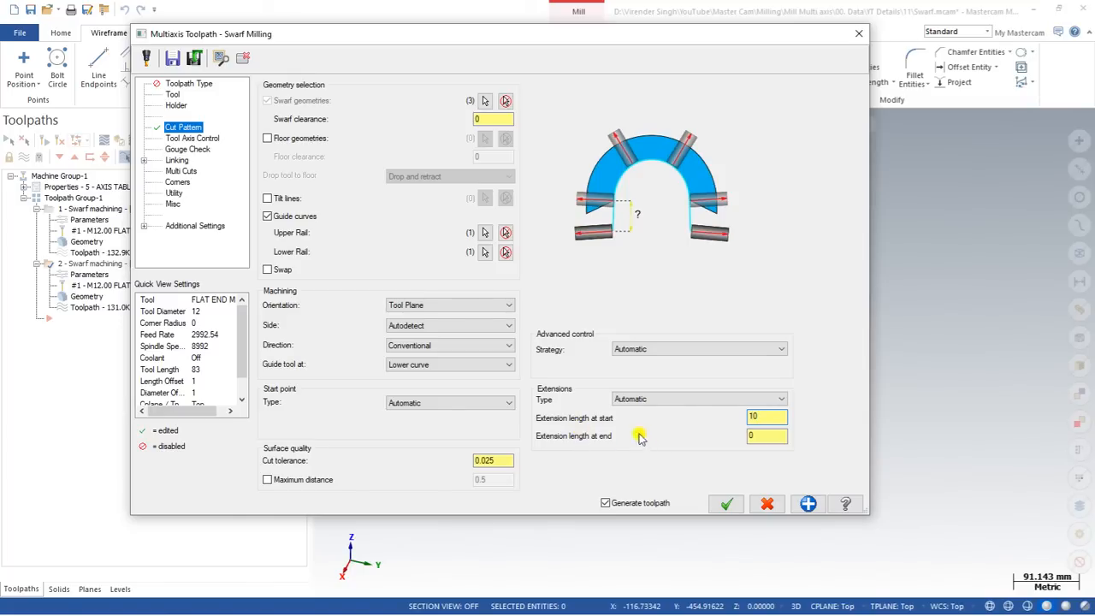
{"action": "left_click", "coordinate": [757, 436]}
{"action": "double_click", "coordinate": [756, 437]}
{"action": "type", "text": "20.0"}
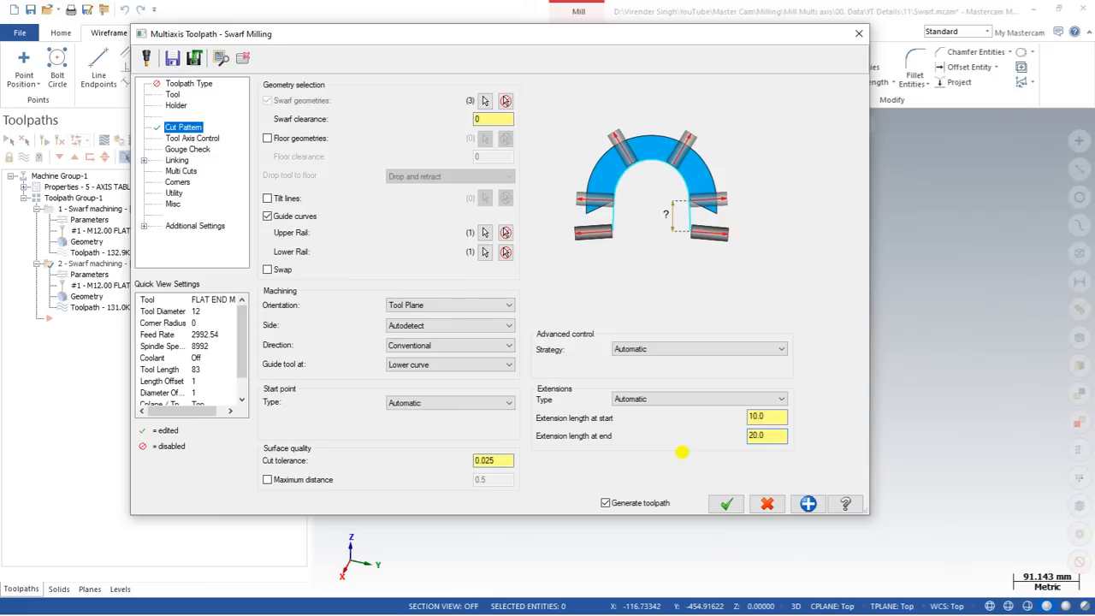
{"action": "double_click", "coordinate": [759, 436]}
{"action": "type", "text": "15"}
Change the cut tolerance from 0.025 to 0.1 and regenerate the swarf toolpath.
{"action": "left_click", "coordinate": [493, 462]}
{"action": "right_click", "coordinate": [443, 464]}
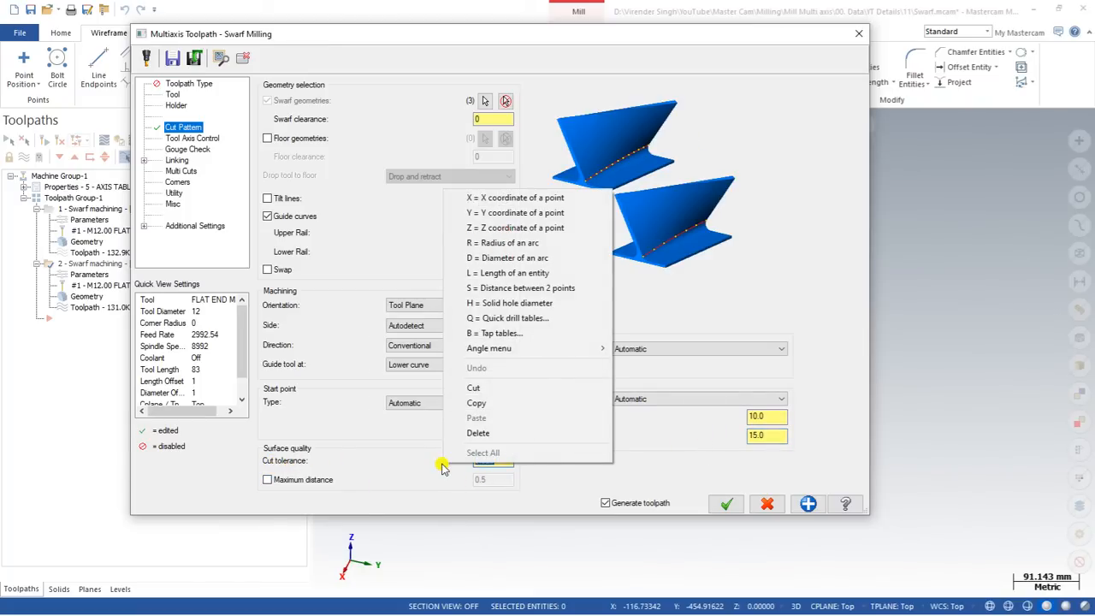
{"action": "left_click", "coordinate": [442, 467]}
{"action": "left_click_drag", "start_coordinate": [504, 461], "coordinate": [414, 468]}
{"action": "type", "text": "0.1"}
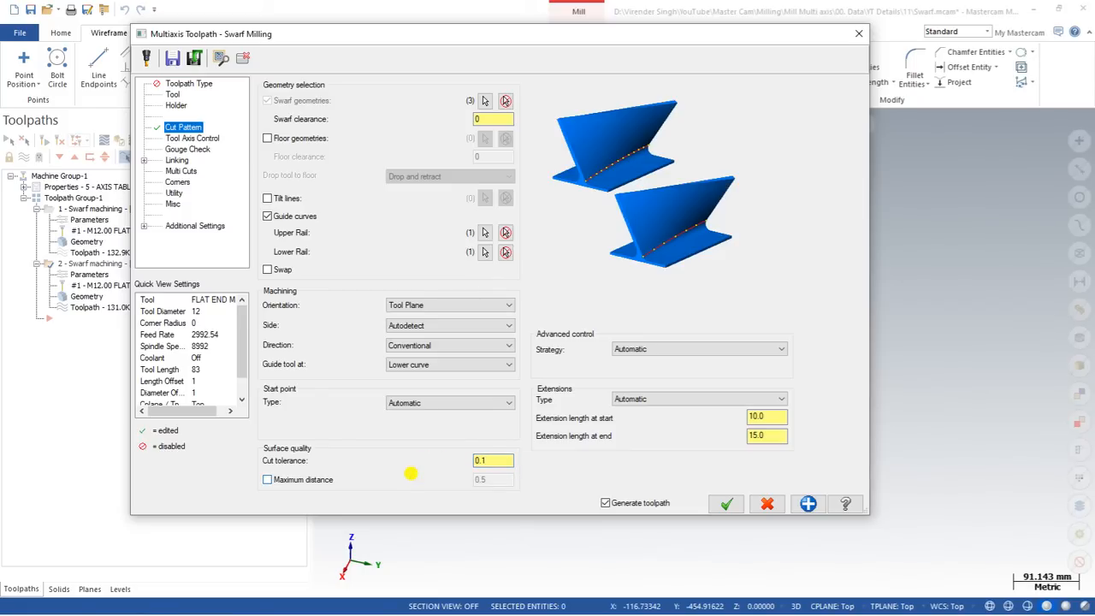
{"action": "left_click", "coordinate": [727, 504]}
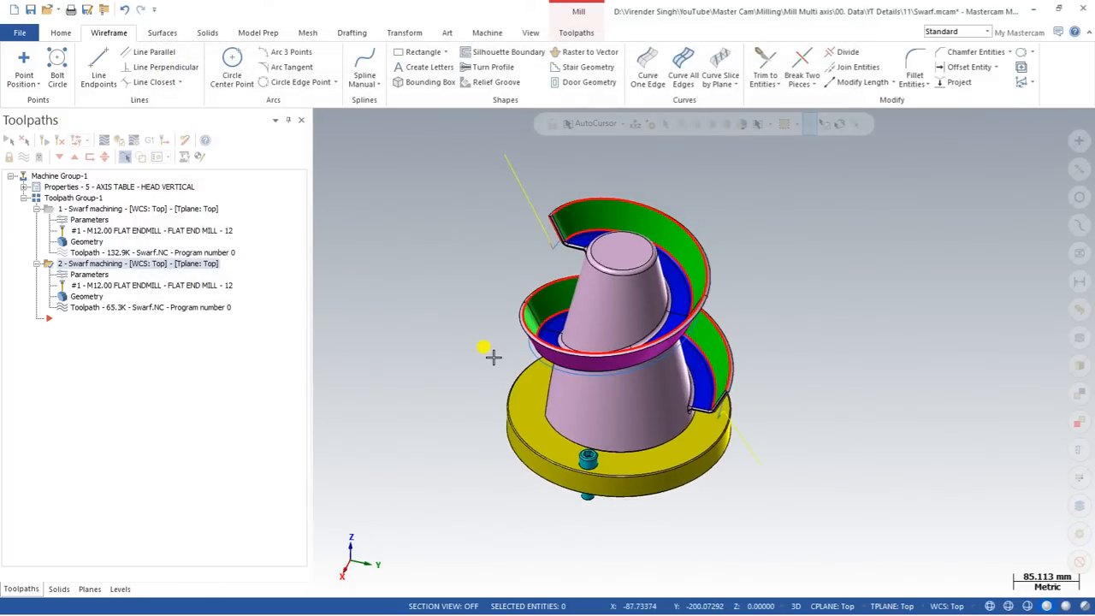
{"action": "middle_click_drag", "start_coordinate": [492, 351], "coordinate": [599, 364]}
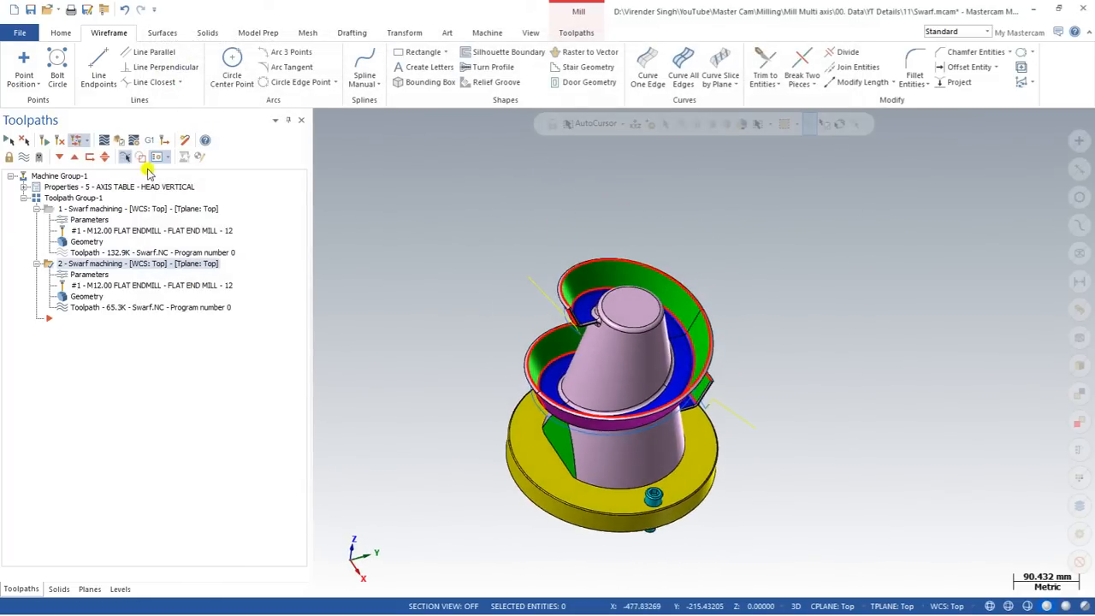
{"action": "left_click", "coordinate": [102, 145]}
{"action": "left_click", "coordinate": [322, 116]}
{"action": "scroll", "coordinate": [558, 296], "scroll_direction": "up", "scroll_amount": 2}
{"action": "middle_click_drag", "start_coordinate": [561, 297], "coordinate": [622, 442]}
{"action": "scroll", "coordinate": [767, 428], "scroll_direction": "up", "scroll_amount": 2}
{"action": "scroll", "coordinate": [717, 496], "scroll_direction": "up", "scroll_amount": 6}
{"action": "scroll", "coordinate": [711, 484], "scroll_direction": "down", "scroll_amount": 7}
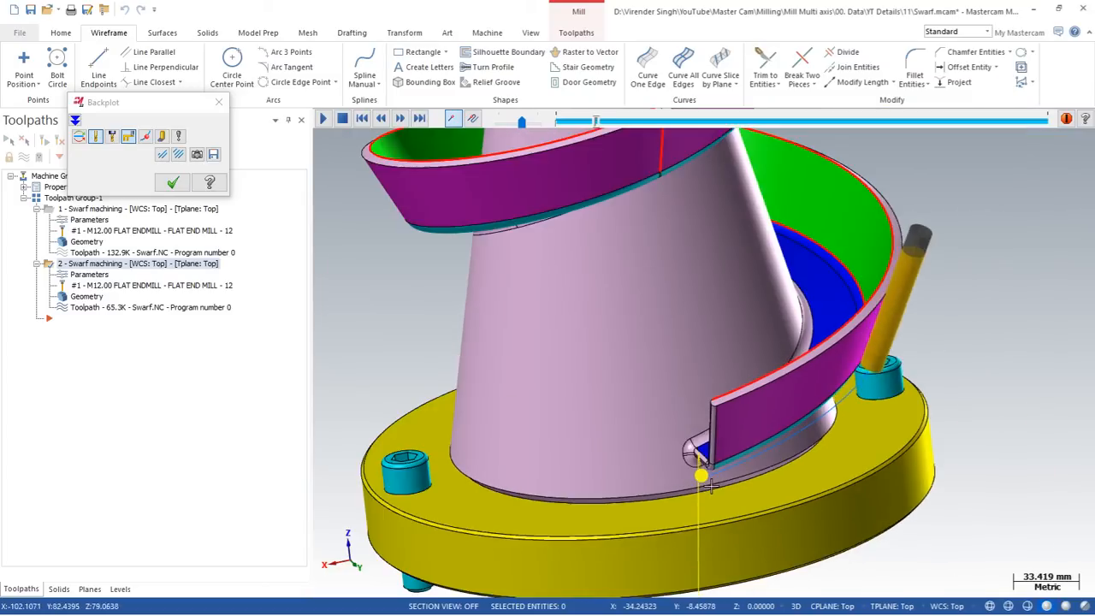
{"action": "scroll", "coordinate": [712, 484], "scroll_direction": "down", "scroll_amount": 5}
{"action": "middle_click_drag", "start_coordinate": [711, 484], "coordinate": [779, 434]}
{"action": "scroll", "coordinate": [779, 435], "scroll_direction": "up", "scroll_amount": 2}
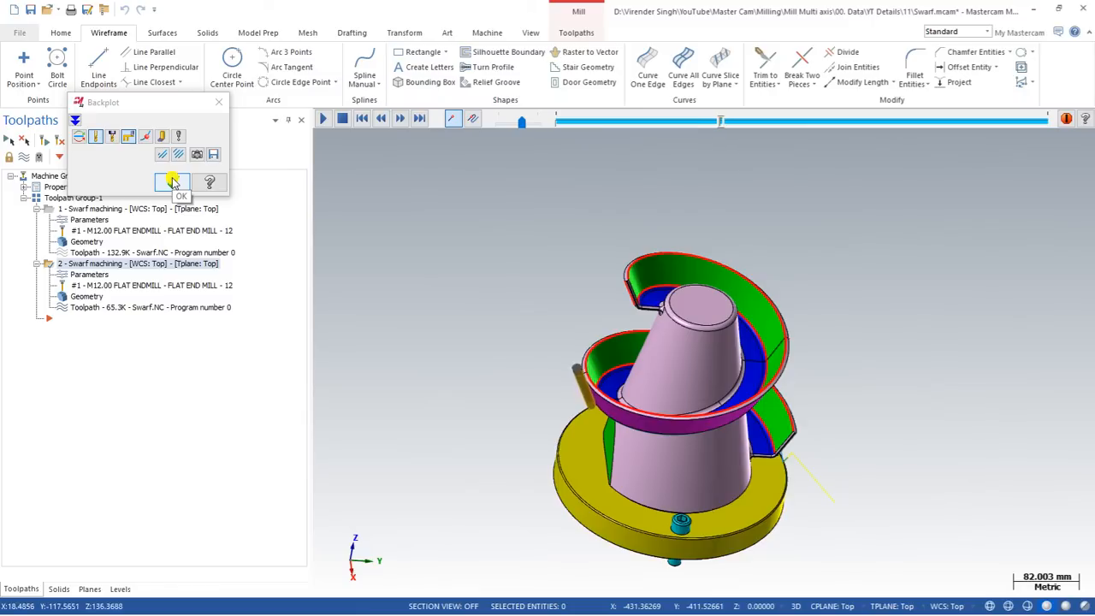
{"action": "left_click_drag", "start_coordinate": [521, 123], "coordinate": [548, 125]}
{"action": "scroll", "coordinate": [625, 307], "scroll_direction": "up", "scroll_amount": 3}
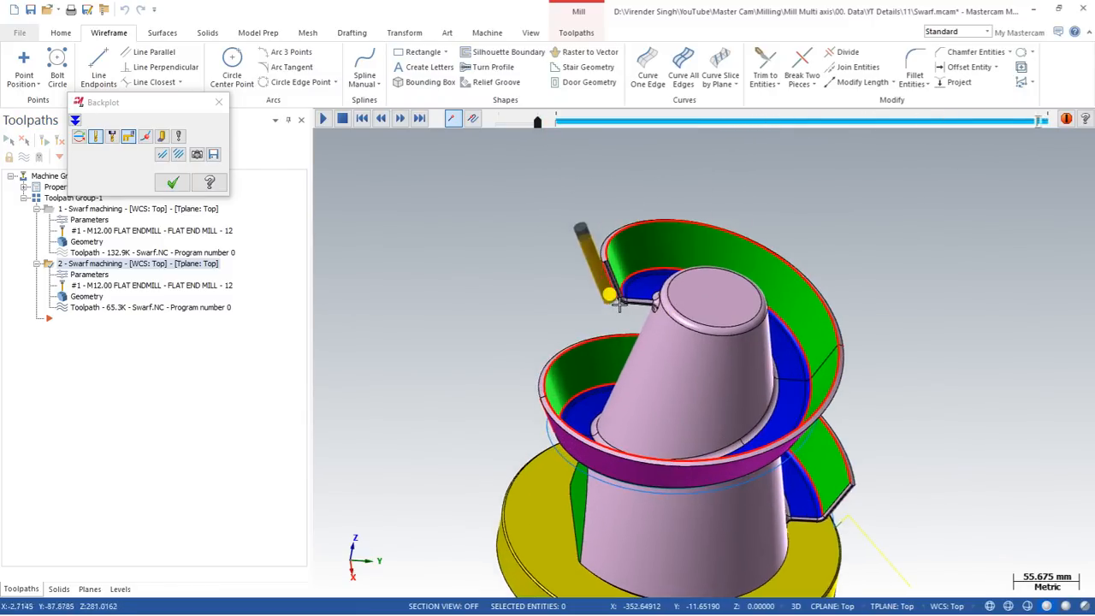
{"action": "scroll", "coordinate": [620, 304], "scroll_direction": "up", "scroll_amount": 1}
{"action": "middle_click_drag", "start_coordinate": [619, 304], "coordinate": [641, 262]}
{"action": "scroll", "coordinate": [636, 298], "scroll_direction": "up", "scroll_amount": 6}
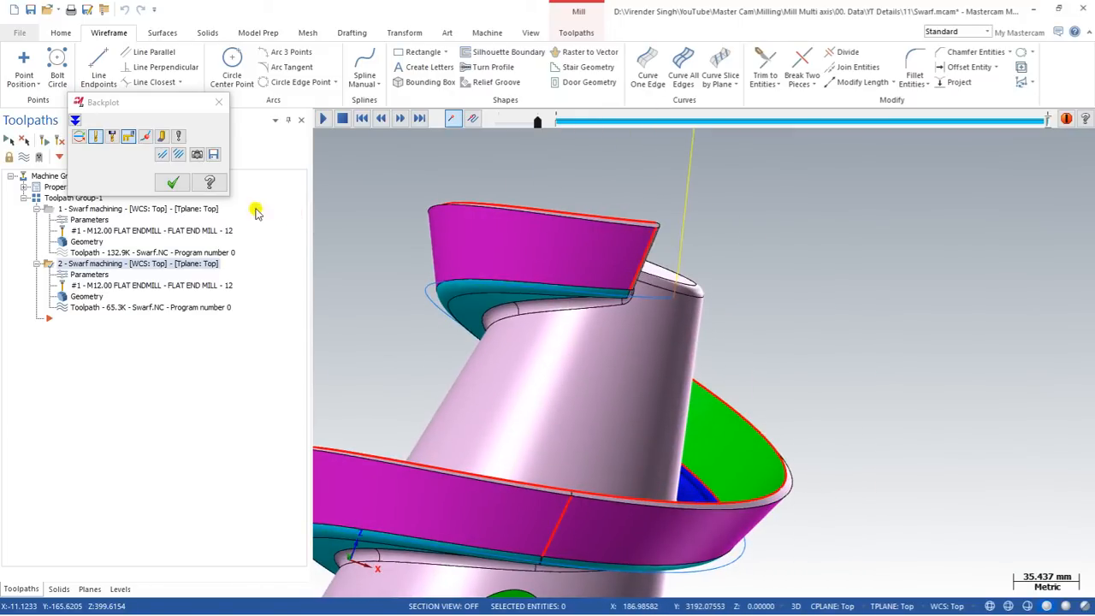
{"action": "left_click", "coordinate": [167, 184]}
{"action": "middle_click_drag", "start_coordinate": [656, 245], "coordinate": [619, 254]}
{"action": "scroll", "coordinate": [569, 304], "scroll_direction": "down", "scroll_amount": 2}
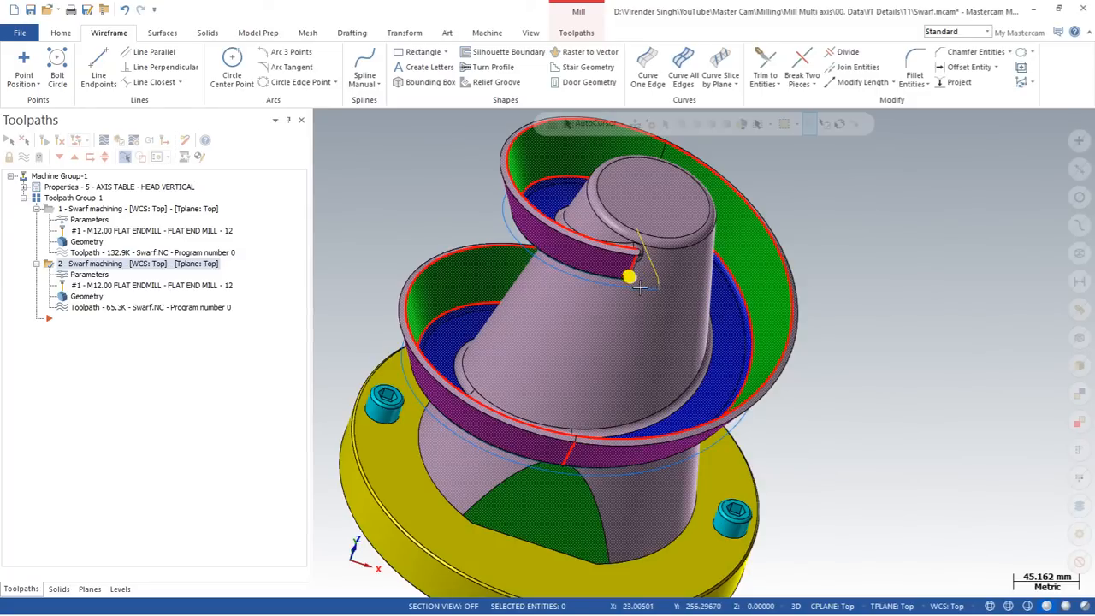
{"action": "scroll", "coordinate": [635, 287], "scroll_direction": "down", "scroll_amount": 3}
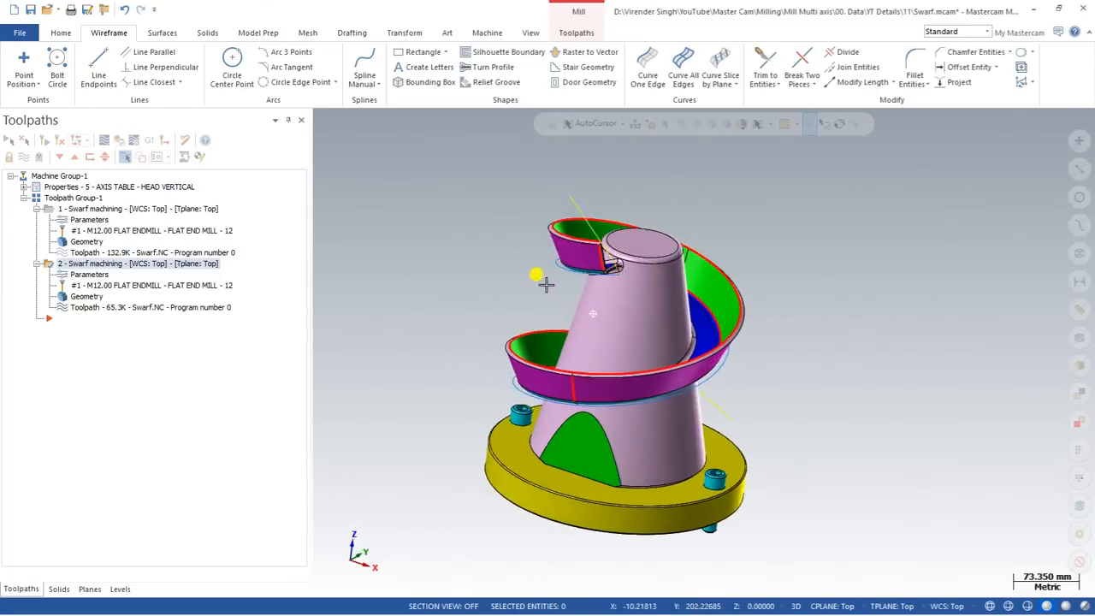
On operation 2's Tool Axis Control, try 4 axis output format, then return to 5 axis.
{"action": "left_click", "coordinate": [93, 275]}
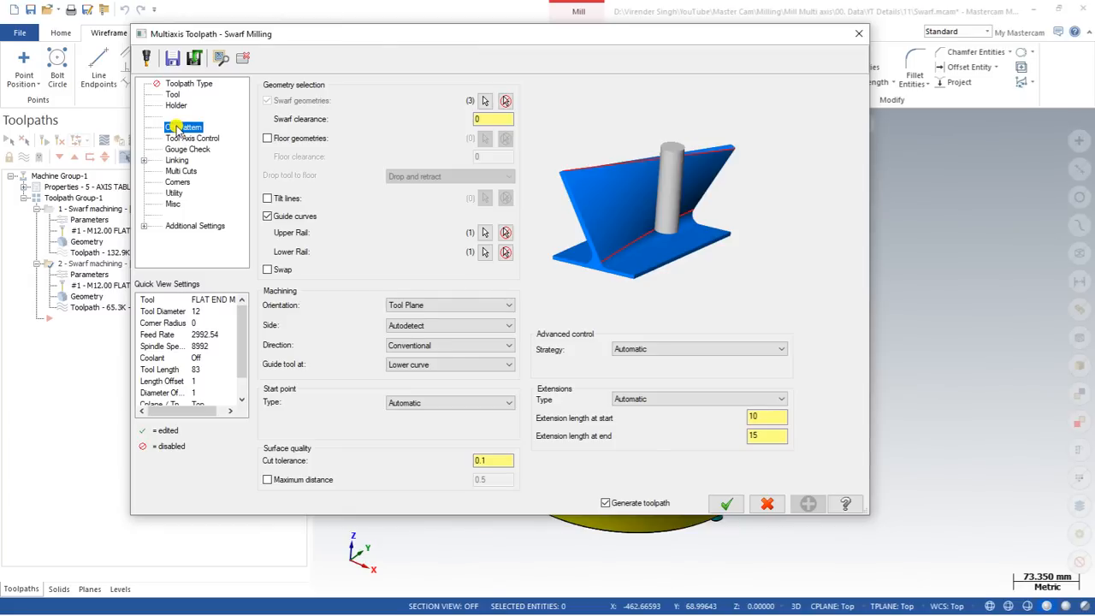
{"action": "left_click", "coordinate": [190, 138]}
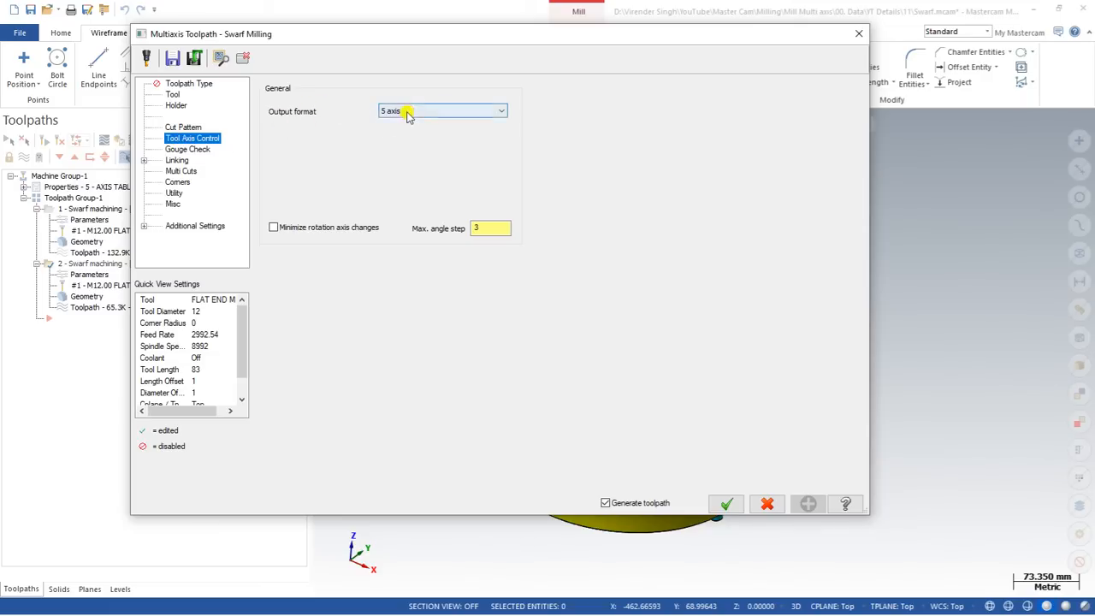
{"action": "left_click", "coordinate": [408, 112]}
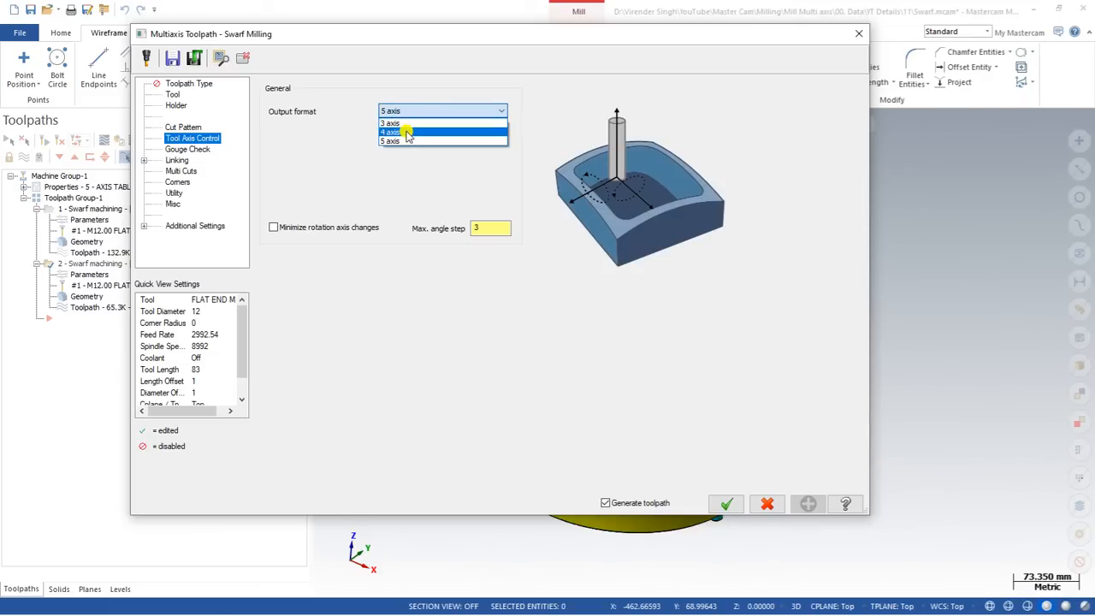
{"action": "left_click", "coordinate": [401, 139]}
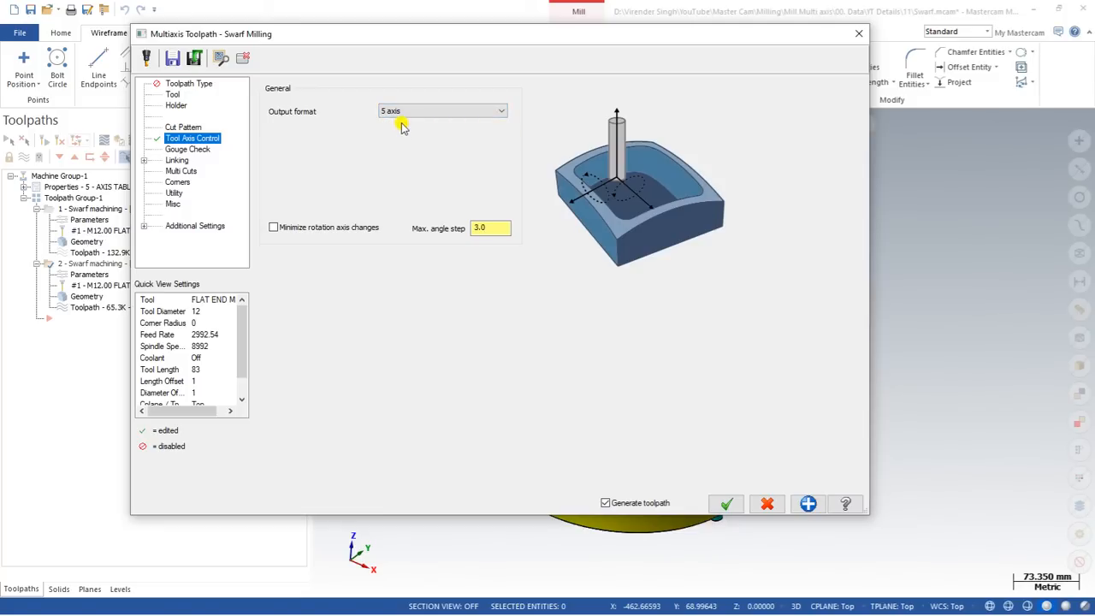
{"action": "left_click", "coordinate": [398, 112]}
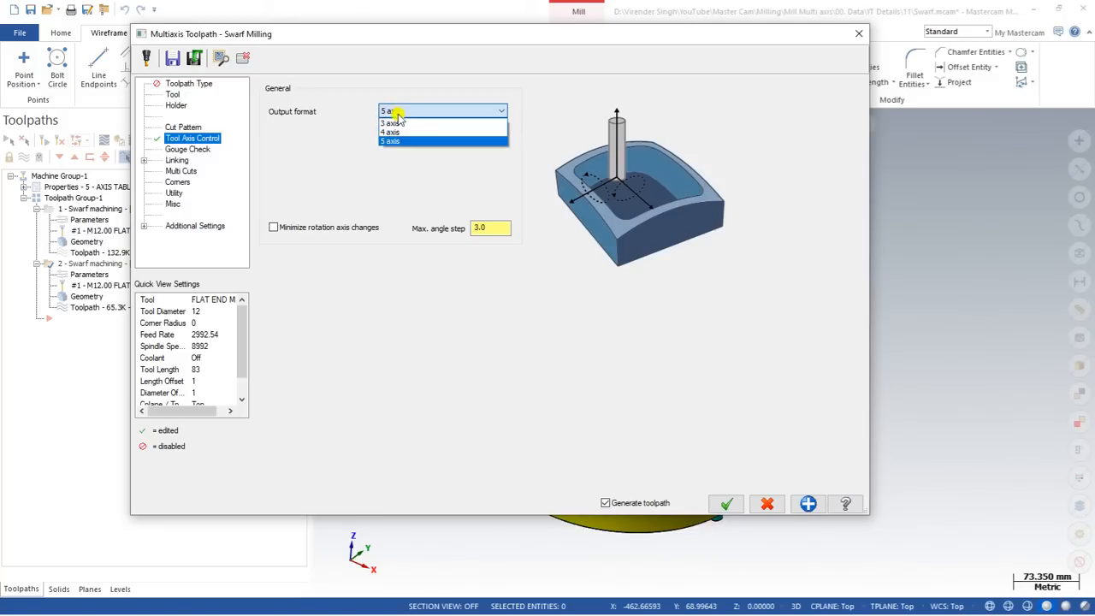
{"action": "left_click", "coordinate": [397, 132]}
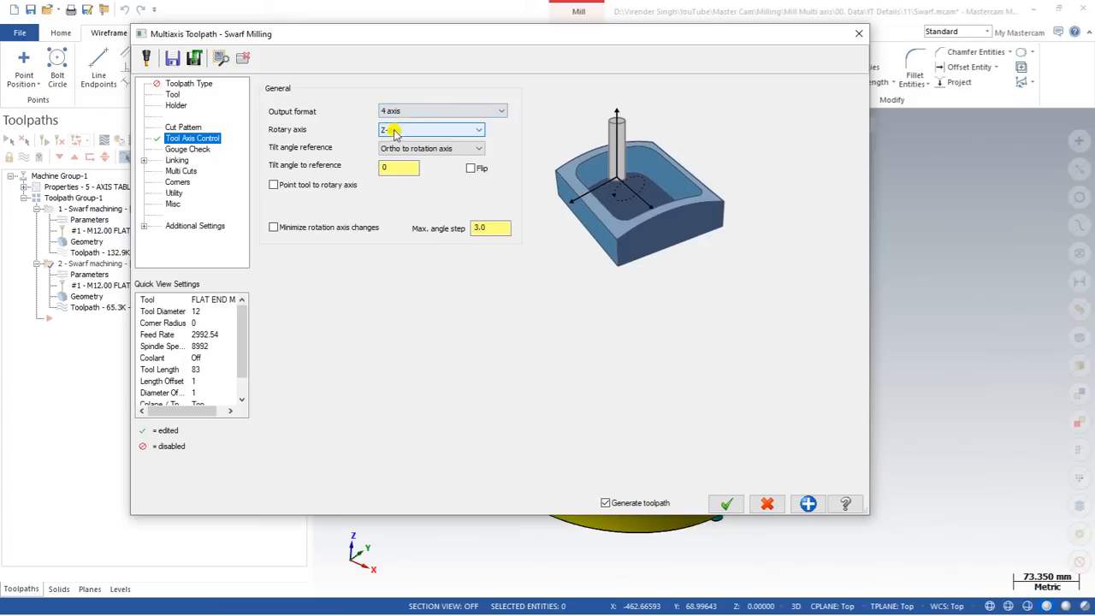
{"action": "left_click", "coordinate": [400, 113]}
{"action": "left_click", "coordinate": [393, 135]}
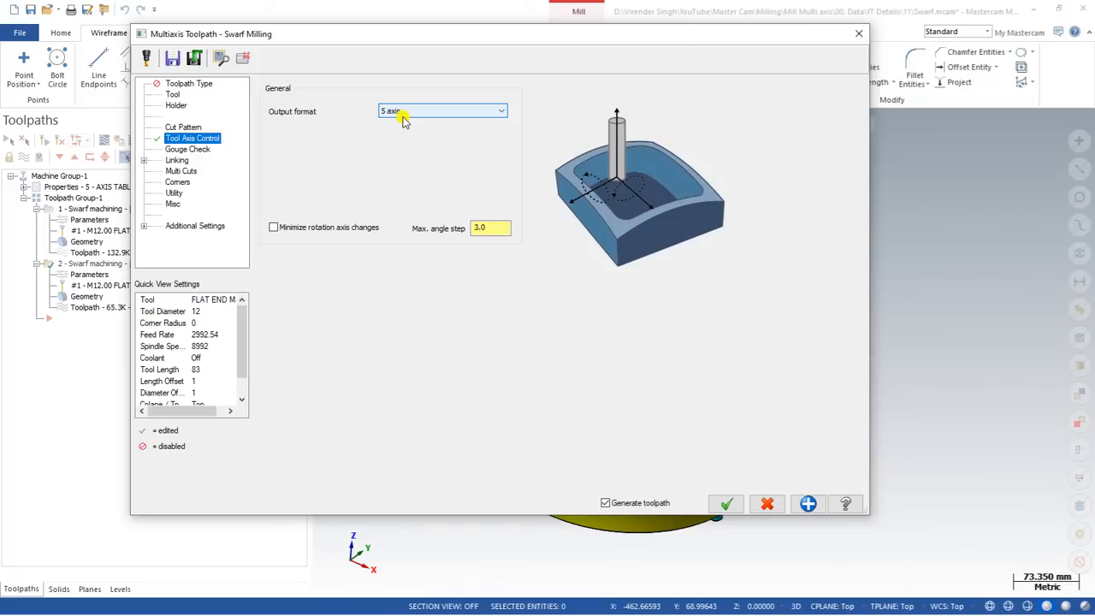
Switch the output format to 4 axis and keep X as the rotary axis.
{"action": "left_click", "coordinate": [402, 116]}
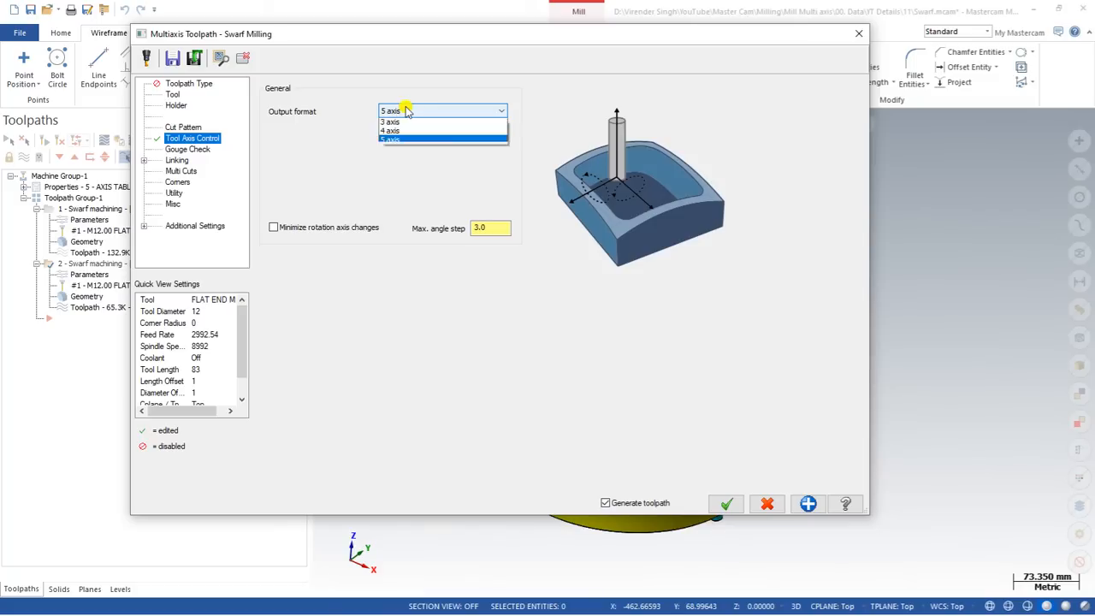
{"action": "left_click", "coordinate": [405, 132]}
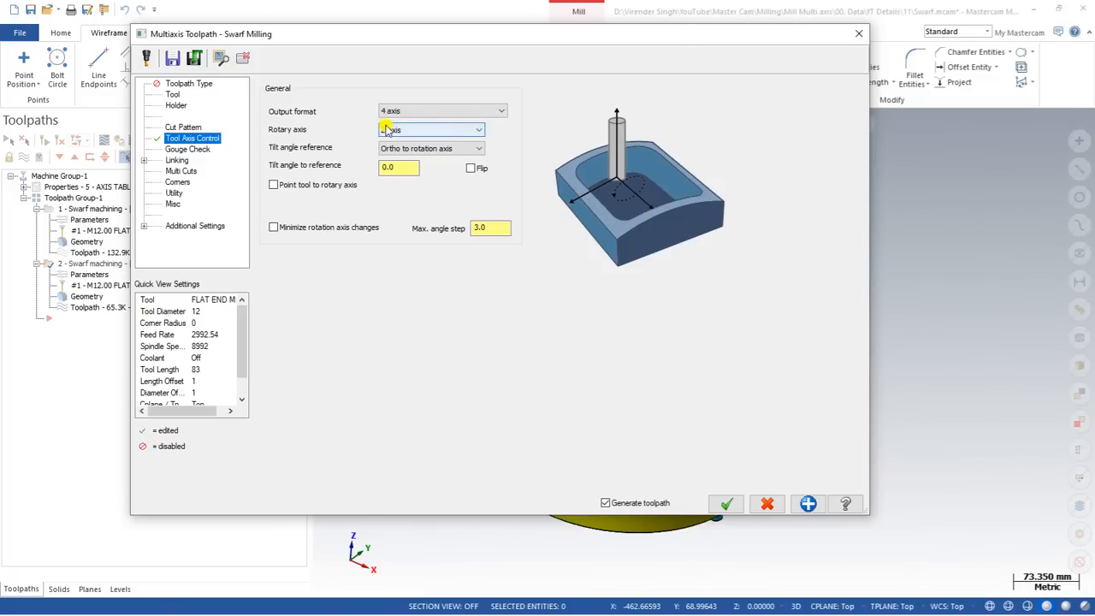
{"action": "left_click", "coordinate": [405, 113]}
{"action": "left_click", "coordinate": [405, 113]}
{"action": "left_click", "coordinate": [406, 129]}
{"action": "left_click", "coordinate": [404, 140]}
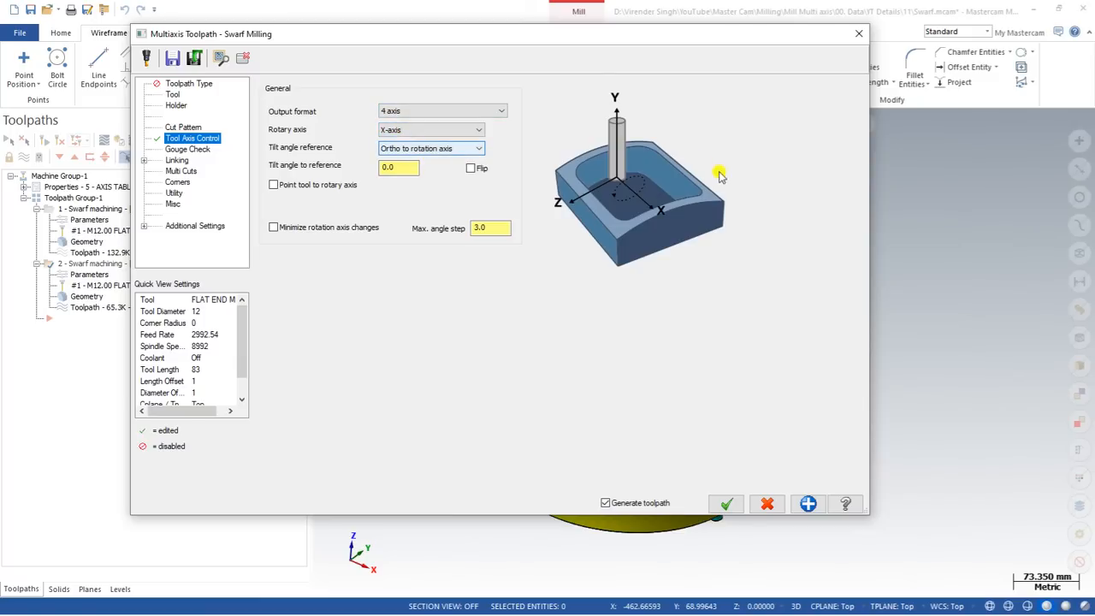
{"action": "left_click", "coordinate": [451, 130]}
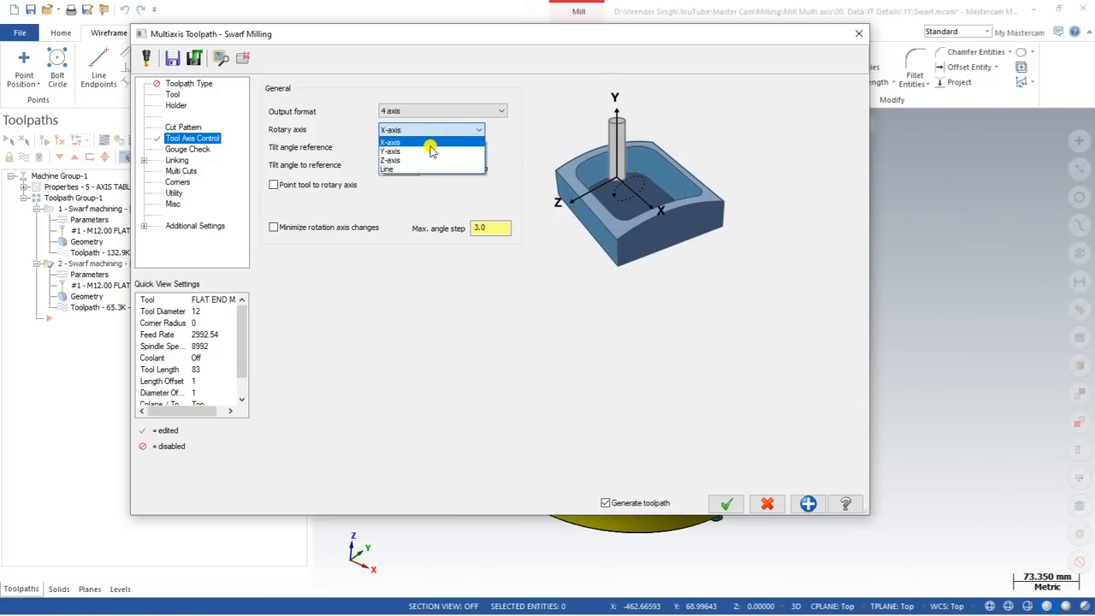
{"action": "left_click", "coordinate": [428, 142]}
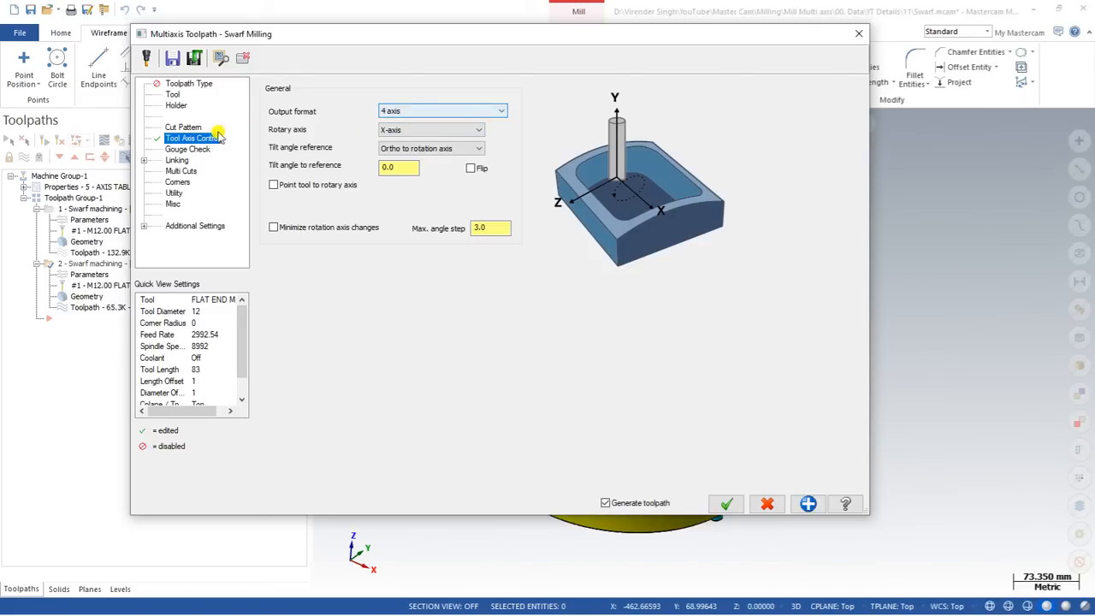
Toggle the output format between 5 axis and 4 axis, finishing on 5 axis.
{"action": "left_click", "coordinate": [389, 112]}
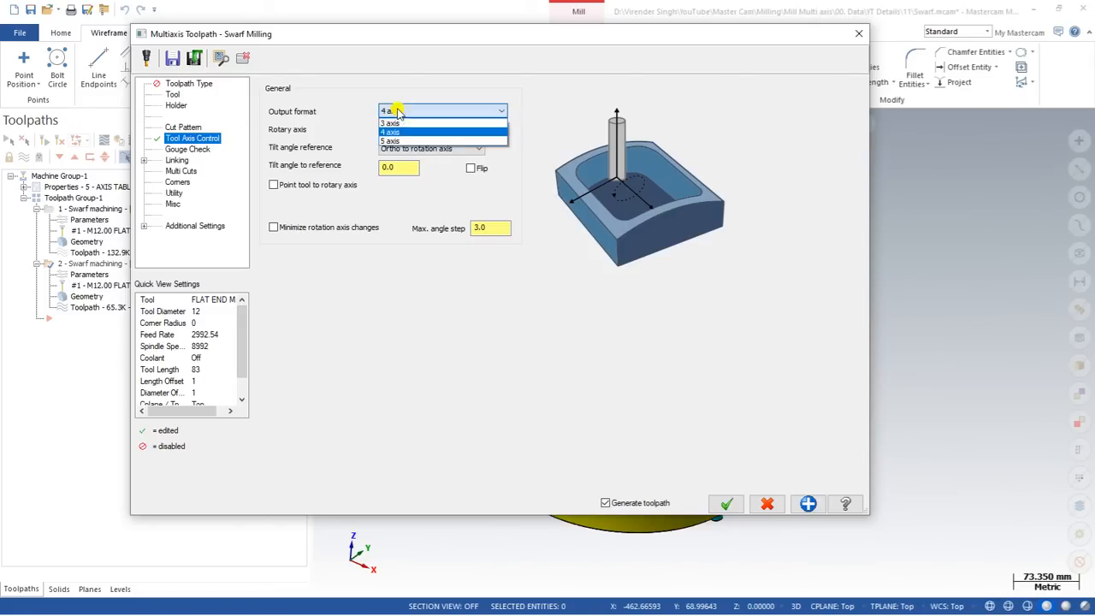
{"action": "left_click", "coordinate": [393, 141]}
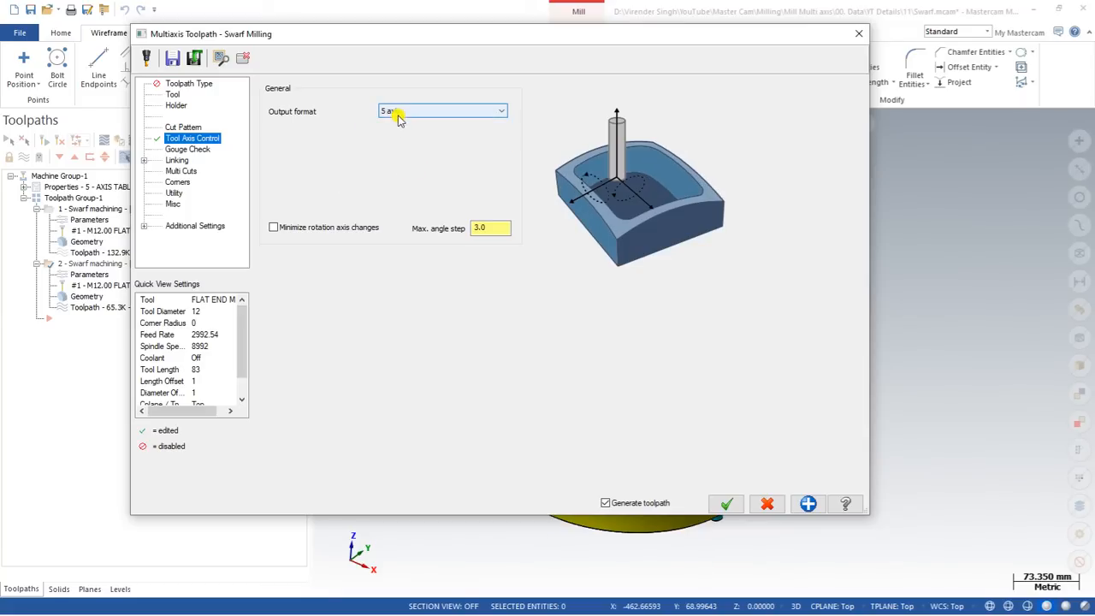
{"action": "left_click", "coordinate": [402, 113]}
{"action": "left_click", "coordinate": [394, 132]}
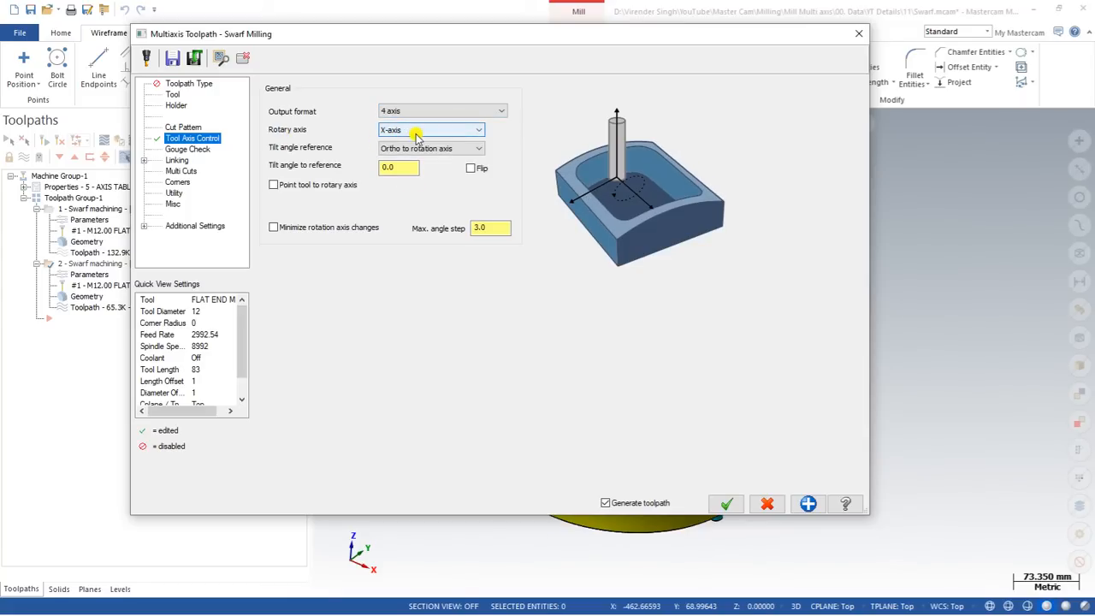
{"action": "left_click", "coordinate": [405, 111]}
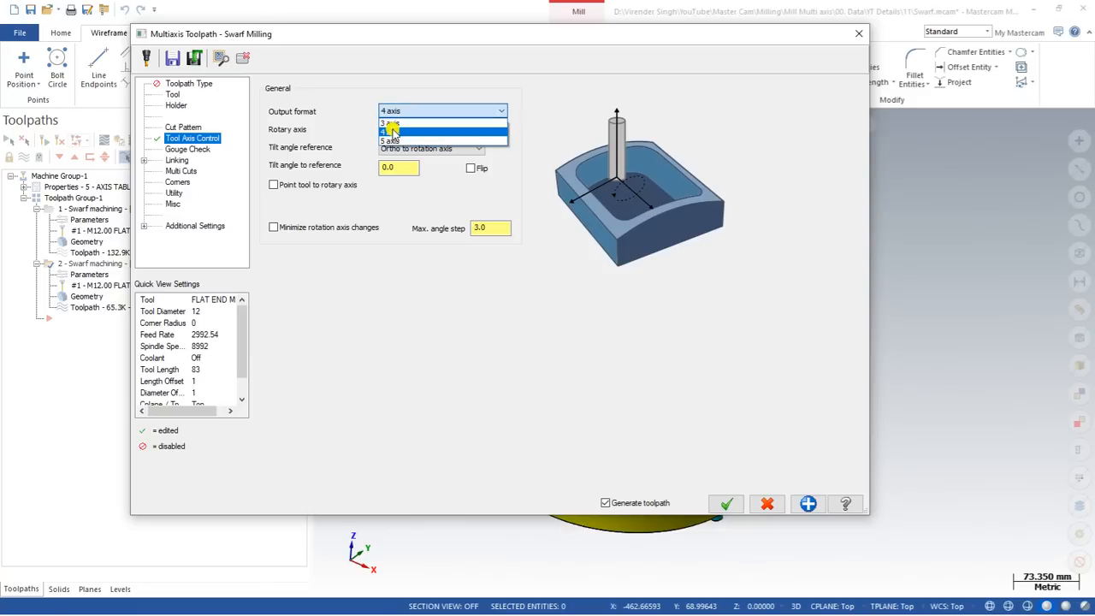
{"action": "left_click", "coordinate": [394, 141]}
{"action": "left_click", "coordinate": [197, 149]}
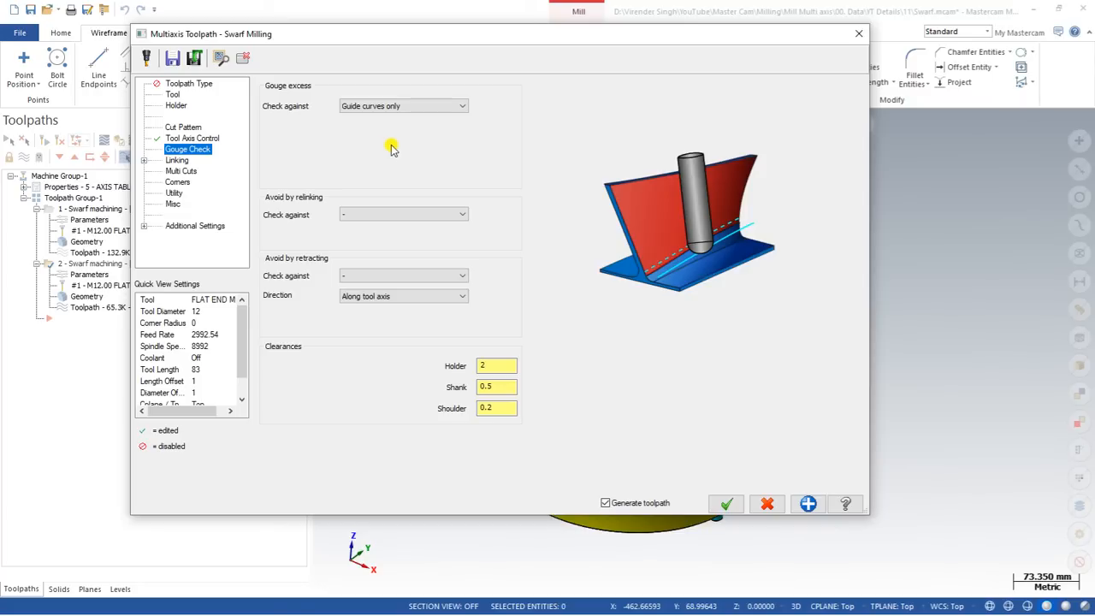
Set gouge check to check gouge excess against the swarf geometries.
{"action": "left_click", "coordinate": [374, 105]}
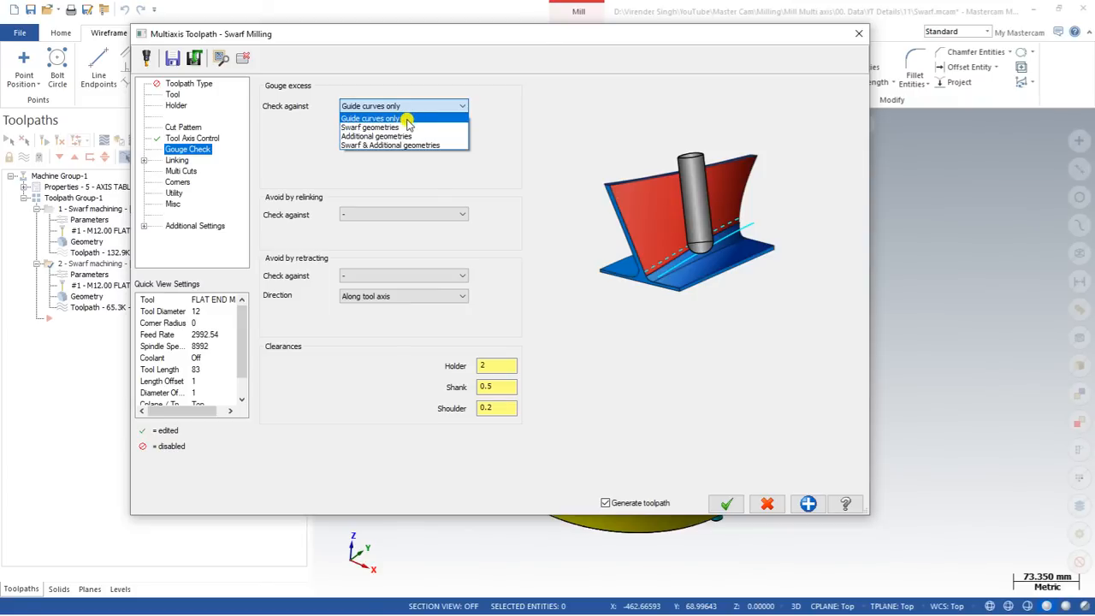
{"action": "left_click", "coordinate": [363, 127]}
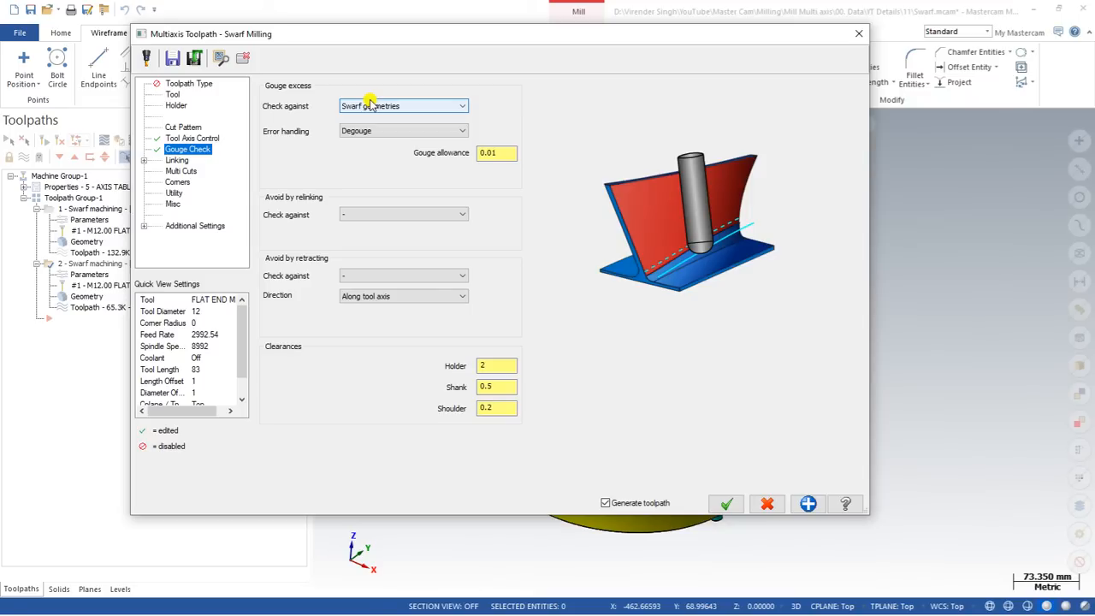
{"action": "left_click", "coordinate": [176, 161]}
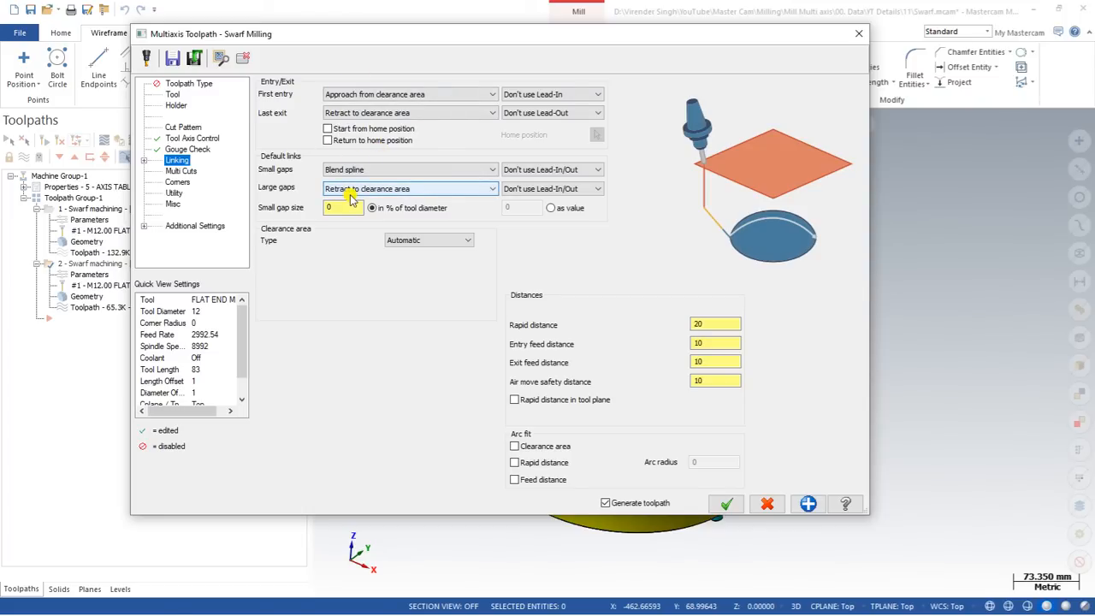
{"action": "left_click", "coordinate": [181, 171]}
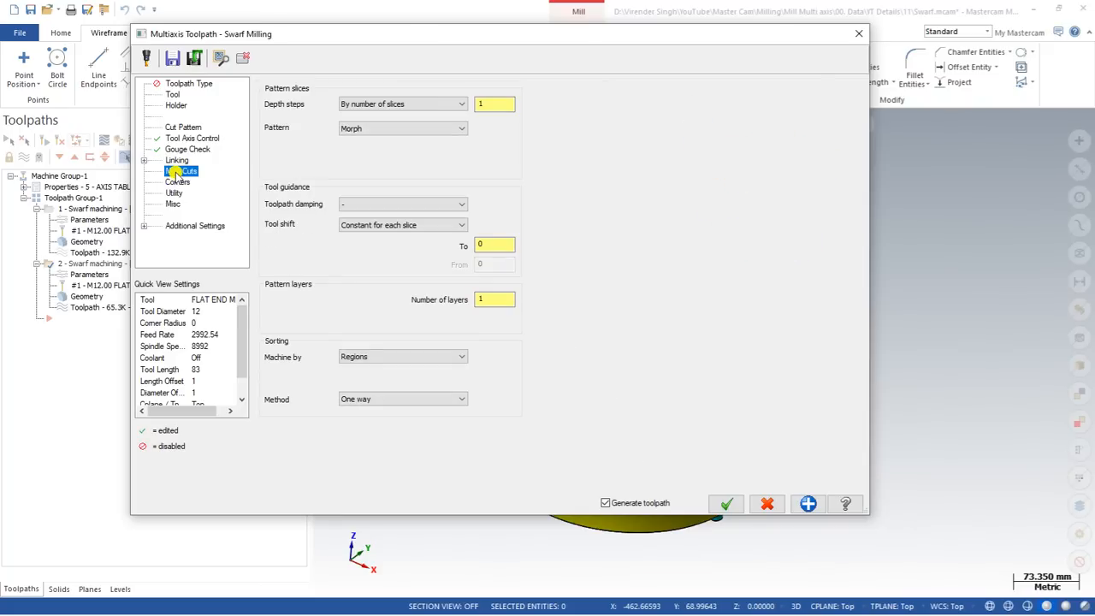
Set depth steps to 3 slices, confirm, and orbit to inspect regenerated toolpath 2.
{"action": "left_click_drag", "start_coordinate": [297, 45], "coordinate": [394, 50]}
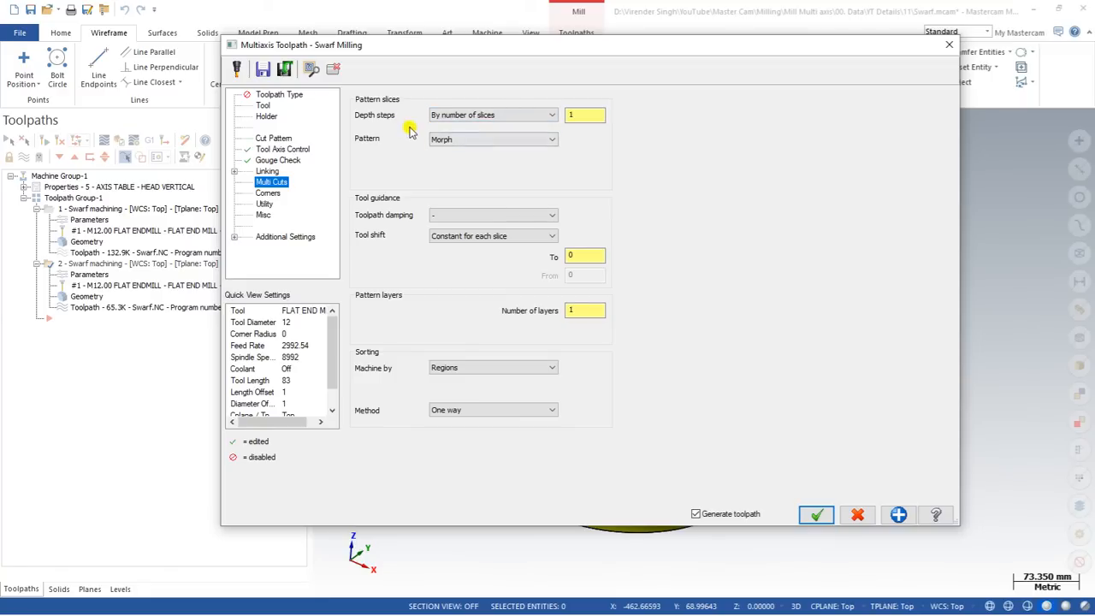
{"action": "left_click_drag", "start_coordinate": [579, 116], "coordinate": [523, 116]}
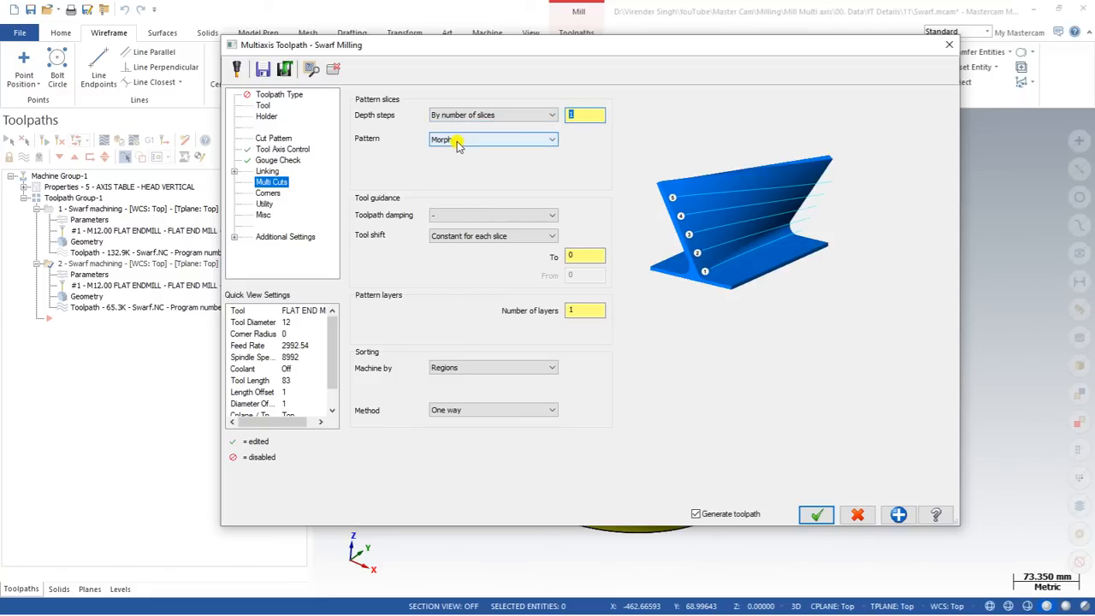
{"action": "type", "text": "3"}
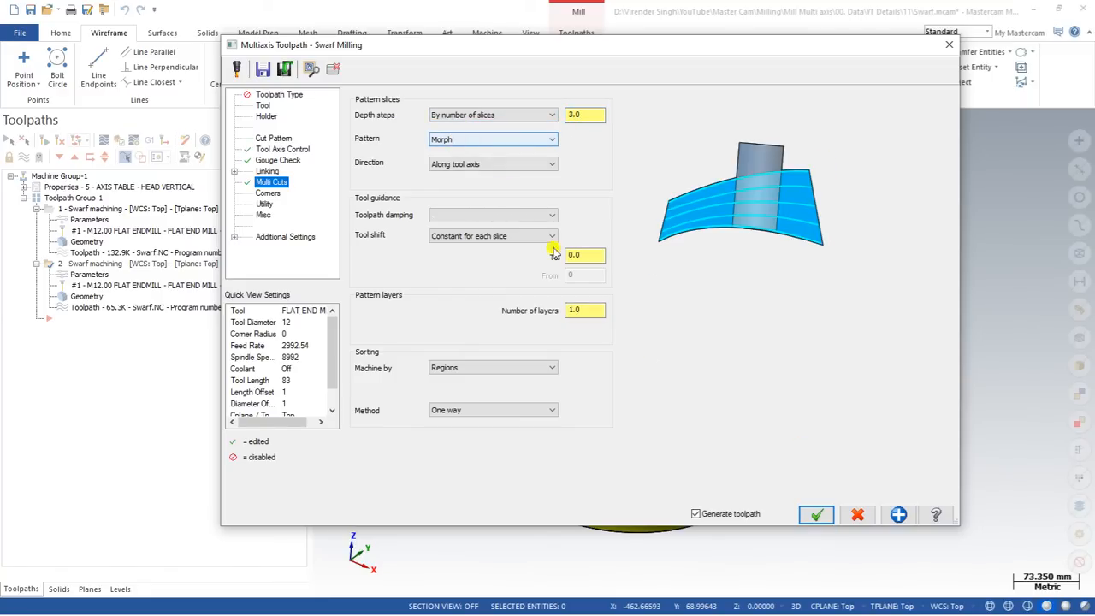
{"action": "left_click", "coordinate": [816, 514]}
{"action": "mouse_move", "coordinate": [524, 272]}
{"action": "middle_mouse_down"}
{"action": "mouse_move", "coordinate": [549, 284]}
{"action": "mouse_move", "coordinate": [546, 294]}
{"action": "mouse_move", "coordinate": [524, 262]}
{"action": "mouse_move", "coordinate": [503, 277]}
{"action": "middle_mouse_up"}
{"action": "middle_click_drag", "start_coordinate": [369, 204], "coordinate": [391, 205]}
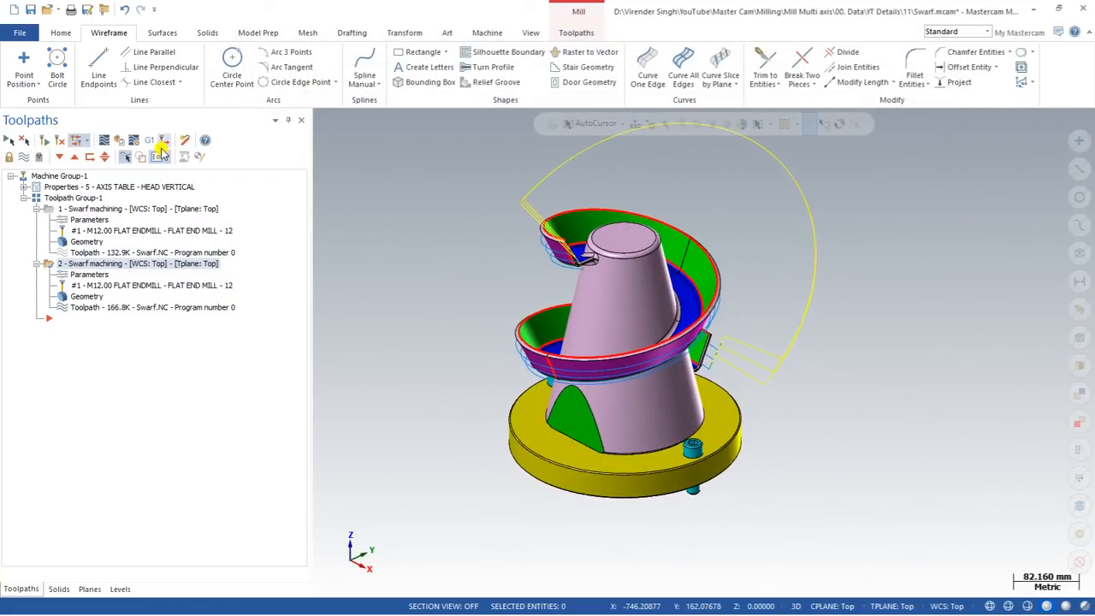
{"action": "left_click", "coordinate": [101, 140]}
{"action": "left_click", "coordinate": [322, 120]}
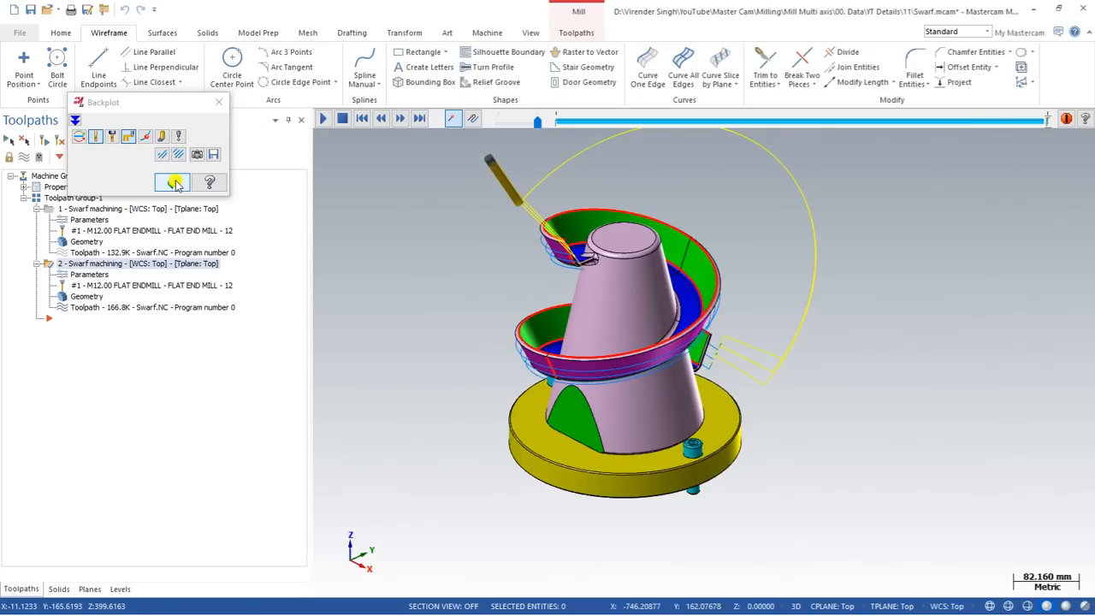
{"action": "middle_click_drag", "start_coordinate": [566, 250], "coordinate": [521, 300]}
{"action": "scroll", "coordinate": [574, 291], "scroll_direction": "up", "scroll_amount": 2}
{"action": "scroll", "coordinate": [522, 298], "scroll_direction": "down", "scroll_amount": 2}
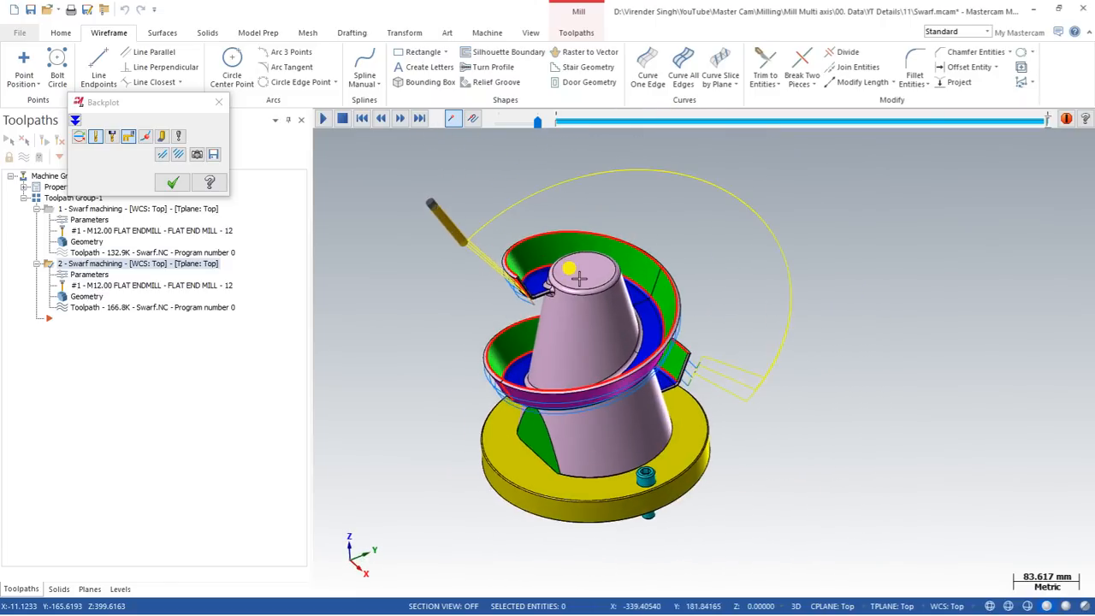
{"action": "left_click", "coordinate": [172, 182]}
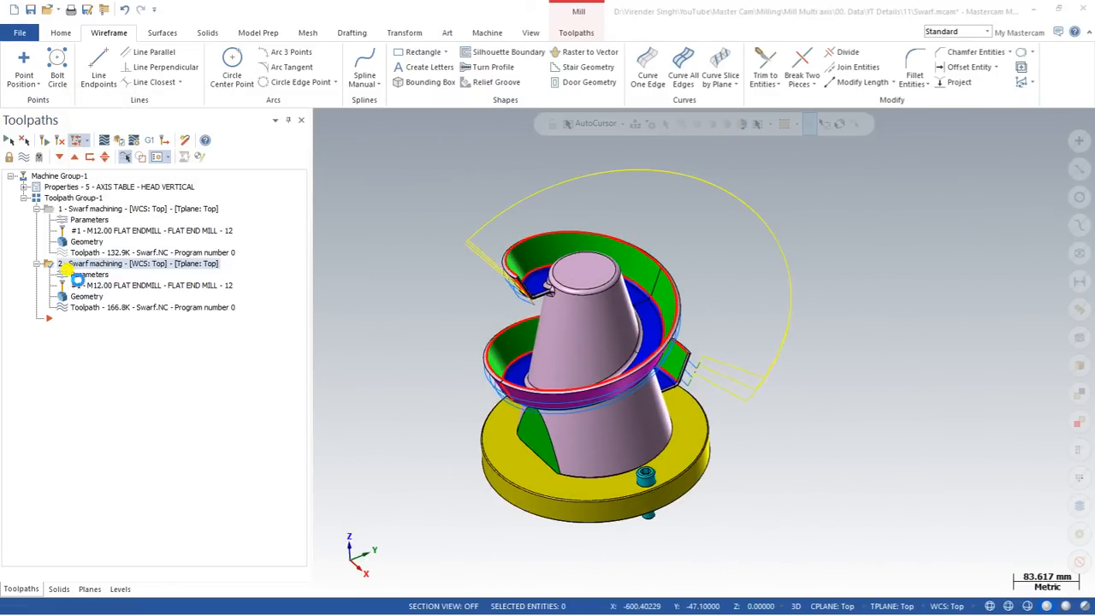
Change toolpath 2's Multi Cuts sorting method to Zig zag and regenerate it.
{"action": "double_click", "coordinate": [77, 285]}
{"action": "key", "text": "Escape"}
{"action": "left_click", "coordinate": [80, 277]}
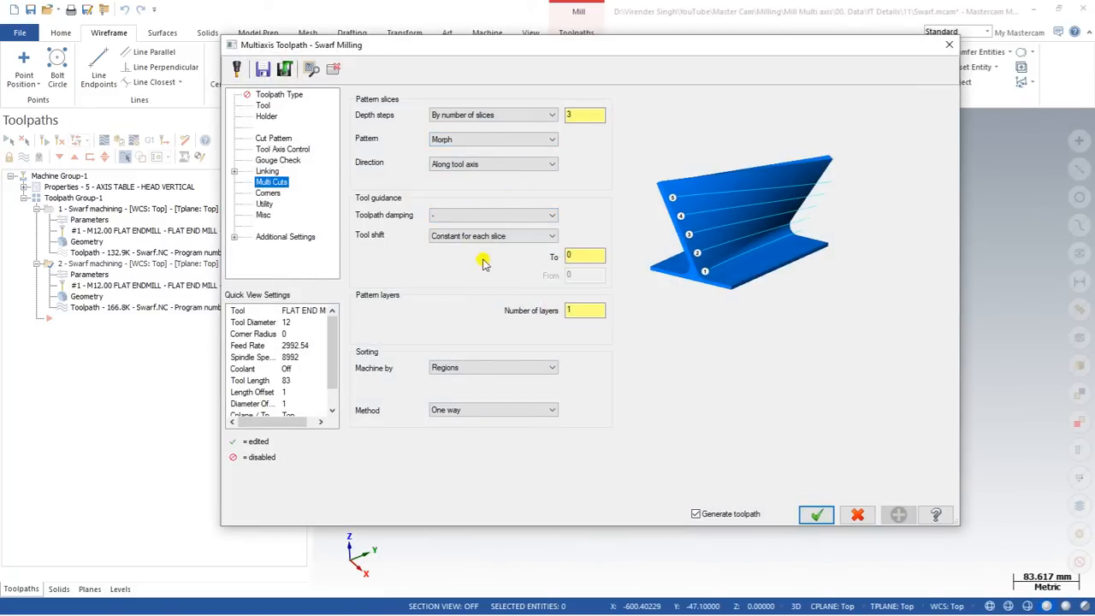
{"action": "left_click", "coordinate": [470, 411]}
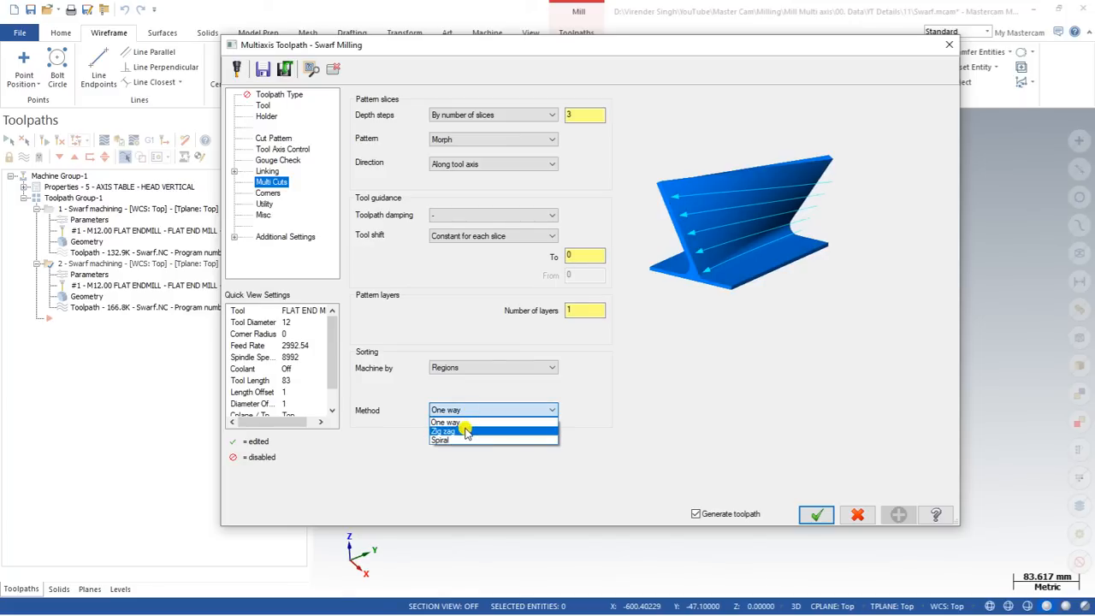
{"action": "left_click", "coordinate": [467, 431]}
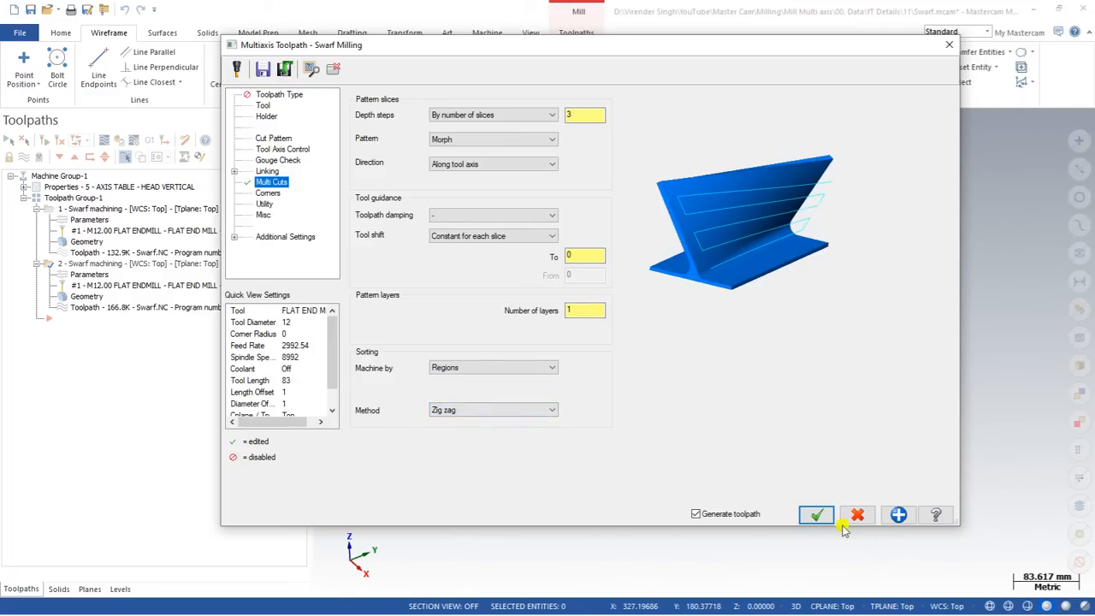
{"action": "left_click", "coordinate": [816, 514]}
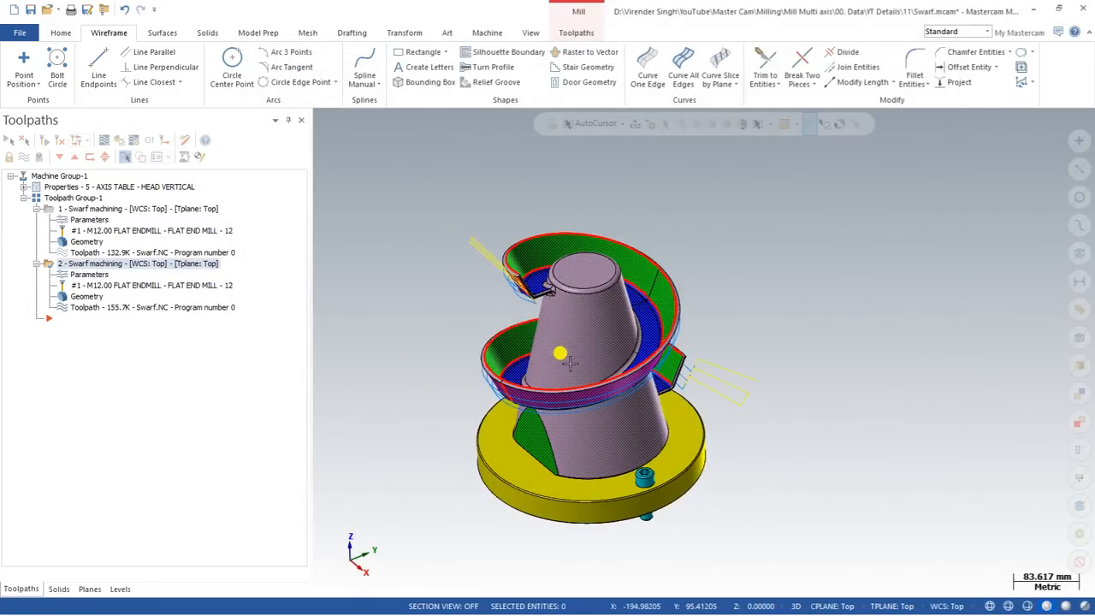
Play toolpath 2's backplot, orbiting and zooming over the swarf wall, then close it.
{"action": "left_click", "coordinate": [111, 141]}
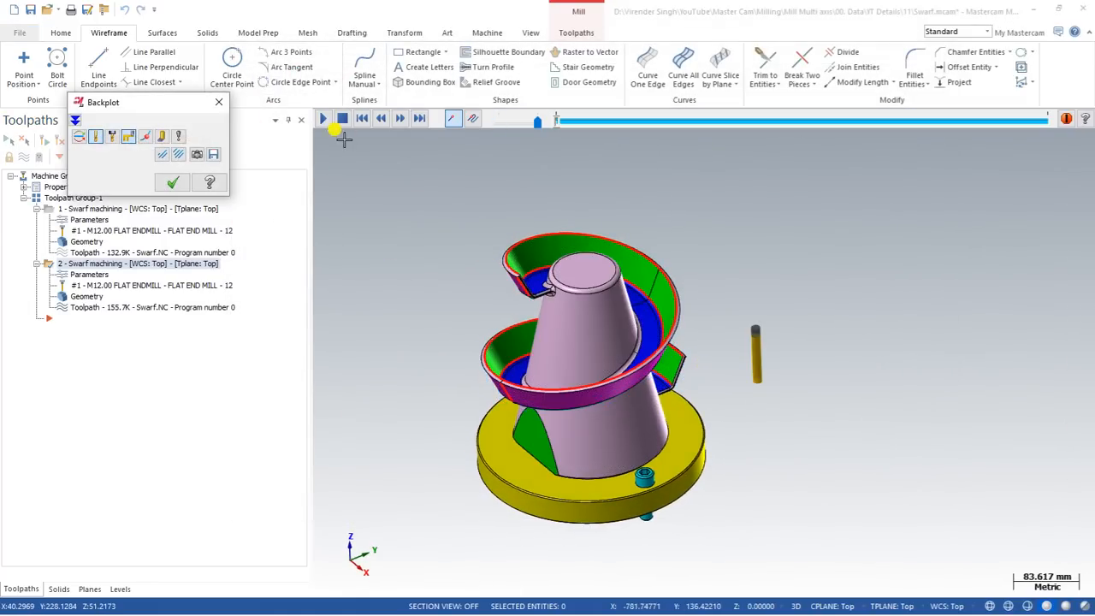
{"action": "left_click", "coordinate": [328, 121]}
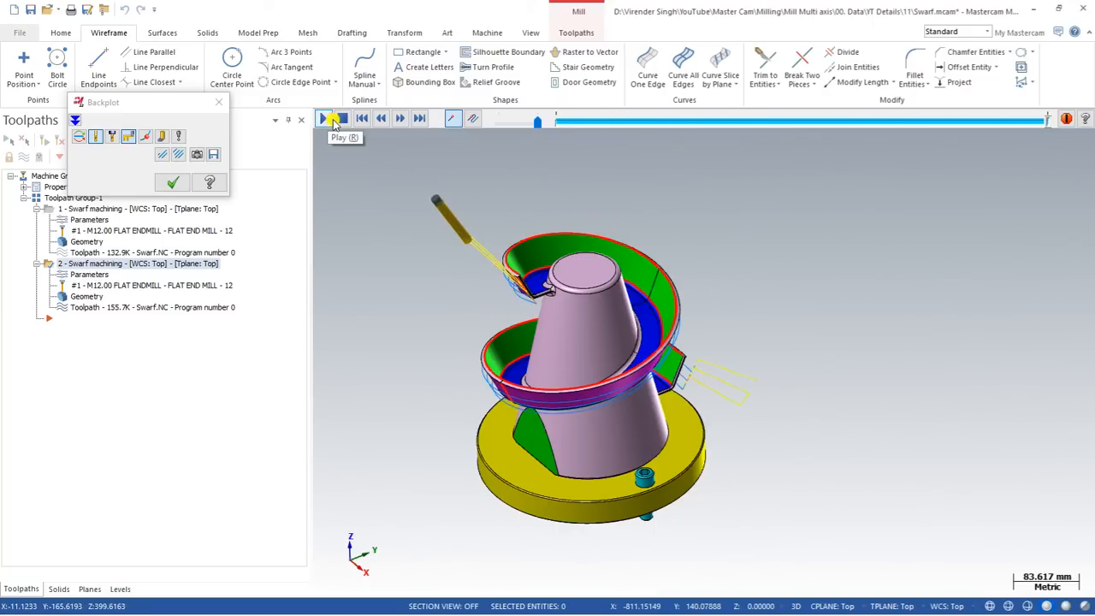
{"action": "middle_click_drag", "start_coordinate": [360, 178], "coordinate": [413, 160]}
{"action": "scroll", "coordinate": [543, 275], "scroll_direction": "up", "scroll_amount": 5}
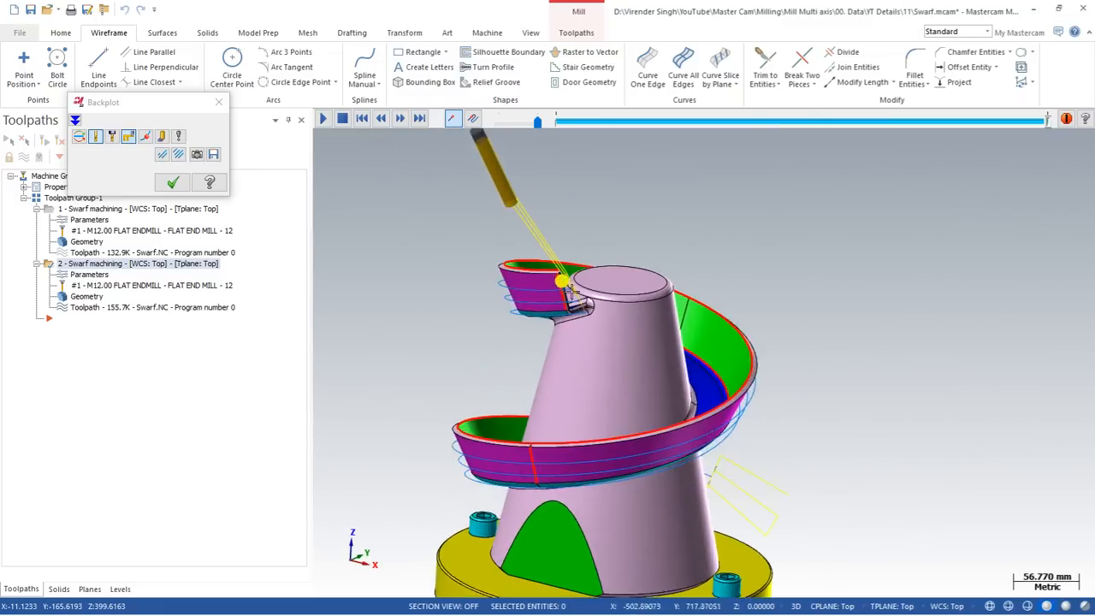
{"action": "scroll", "coordinate": [527, 298], "scroll_direction": "down", "scroll_amount": 3}
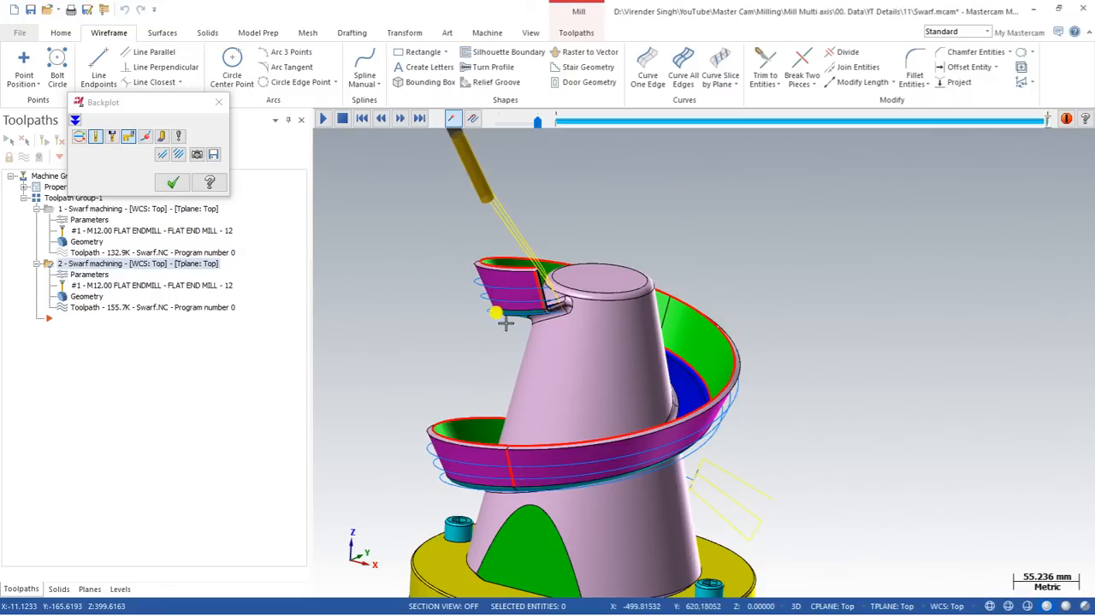
{"action": "middle_click_drag", "start_coordinate": [658, 329], "coordinate": [648, 360]}
{"action": "scroll", "coordinate": [523, 250], "scroll_direction": "down", "scroll_amount": 2}
{"action": "scroll", "coordinate": [589, 315], "scroll_direction": "up", "scroll_amount": 2}
{"action": "middle_click_drag", "start_coordinate": [590, 317], "coordinate": [565, 292]}
{"action": "scroll", "coordinate": [587, 310], "scroll_direction": "down", "scroll_amount": 3}
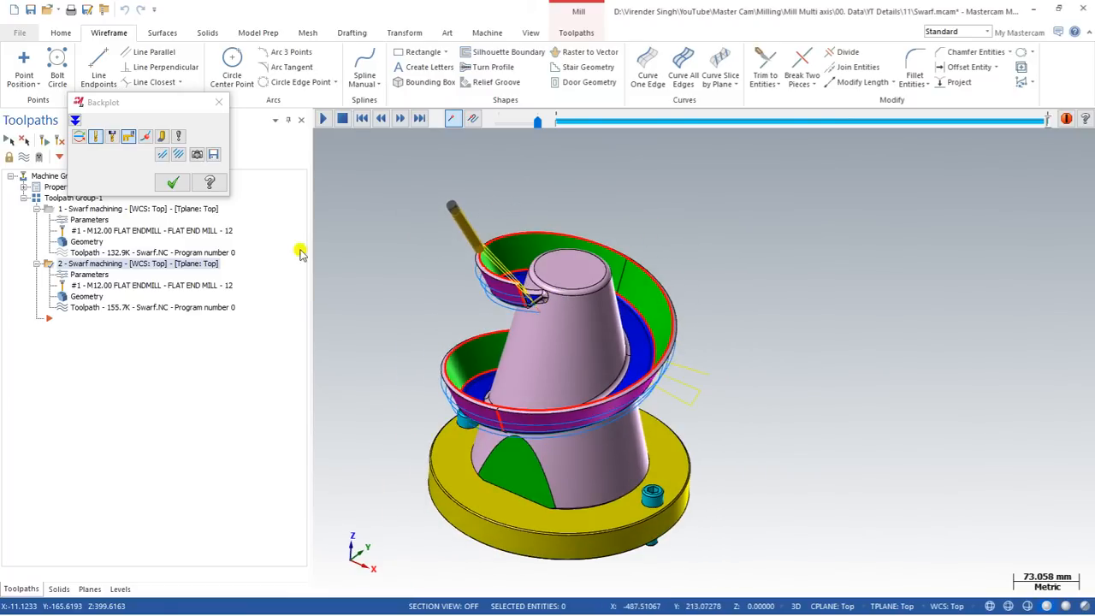
{"action": "left_click", "coordinate": [173, 182]}
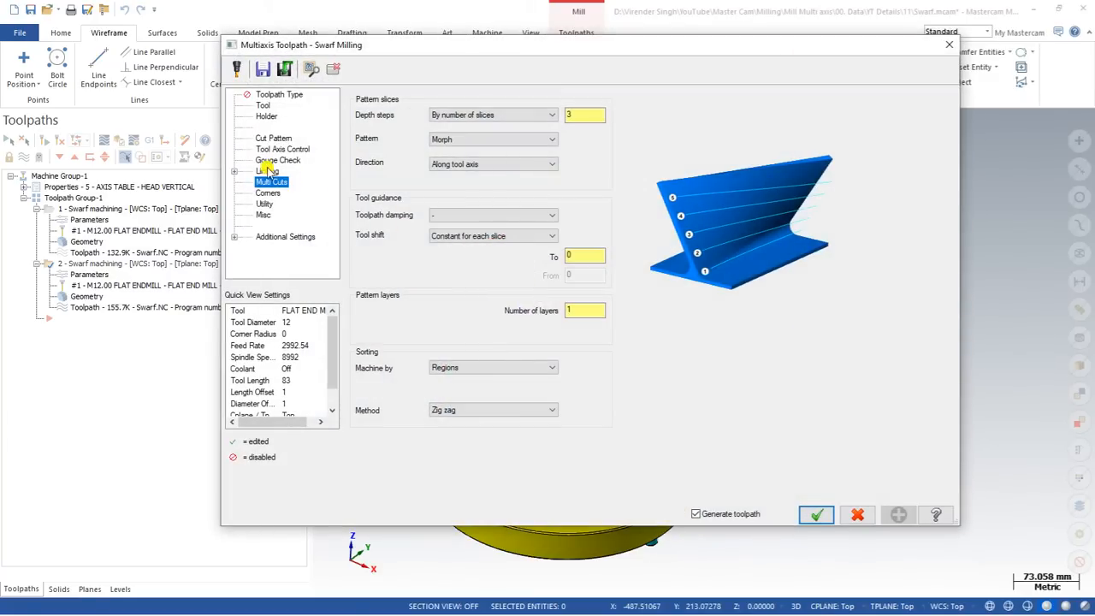
On the Linking page, set Small gaps to Direct and accept the parameters.
{"action": "left_click", "coordinate": [267, 171]}
{"action": "left_click", "coordinate": [428, 180]}
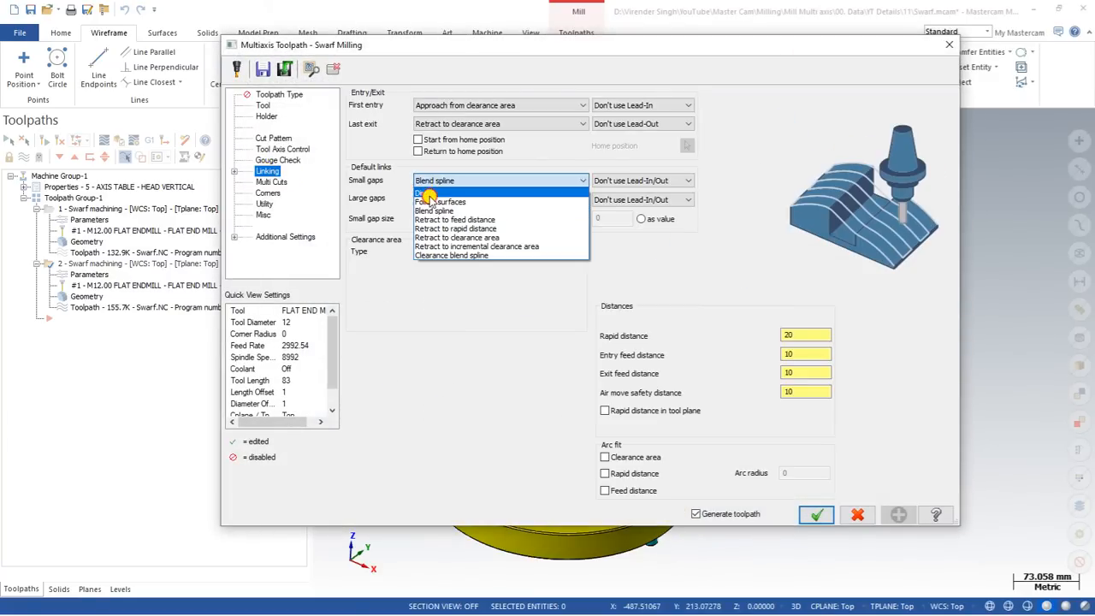
{"action": "left_click", "coordinate": [427, 194]}
{"action": "left_click", "coordinate": [814, 514]}
{"action": "middle_click_drag", "start_coordinate": [522, 256], "coordinate": [520, 296]}
{"action": "scroll", "coordinate": [521, 298], "scroll_direction": "up", "scroll_amount": 2}
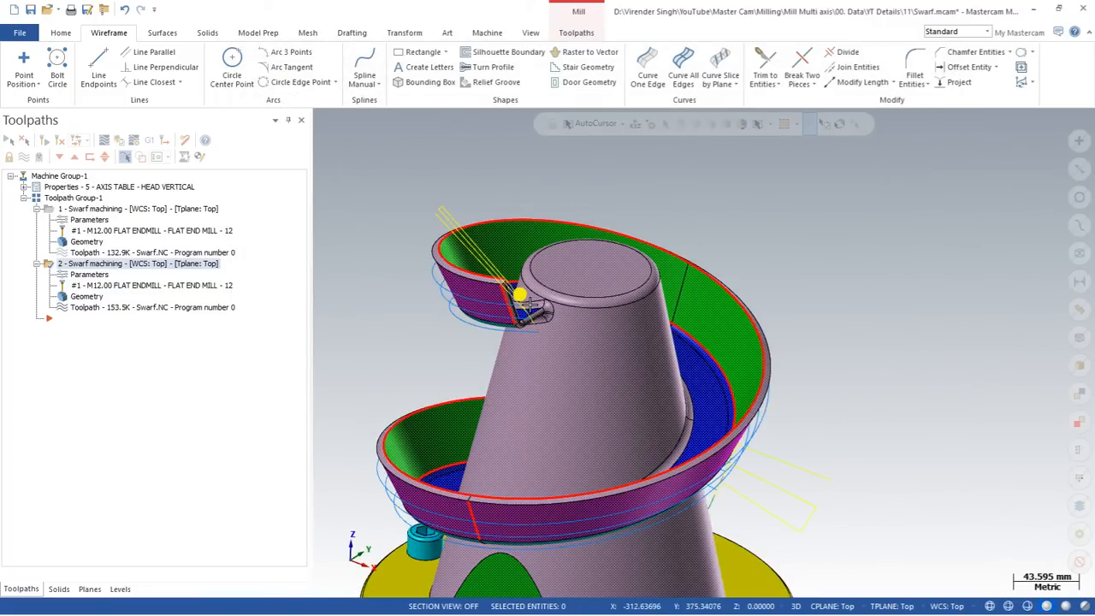
{"action": "scroll", "coordinate": [527, 311], "scroll_direction": "up", "scroll_amount": 2}
Set Large gaps to Direct in the second swarf toolpath's Linking settings and accept.
{"action": "left_click", "coordinate": [90, 275]}
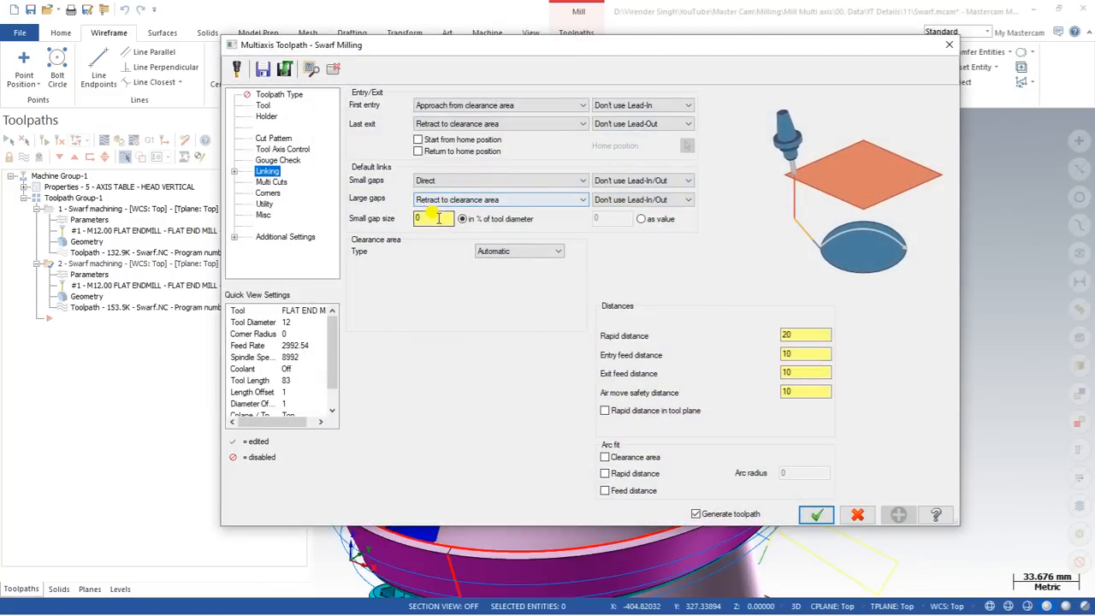
{"action": "left_click", "coordinate": [438, 202]}
{"action": "left_click", "coordinate": [428, 212]}
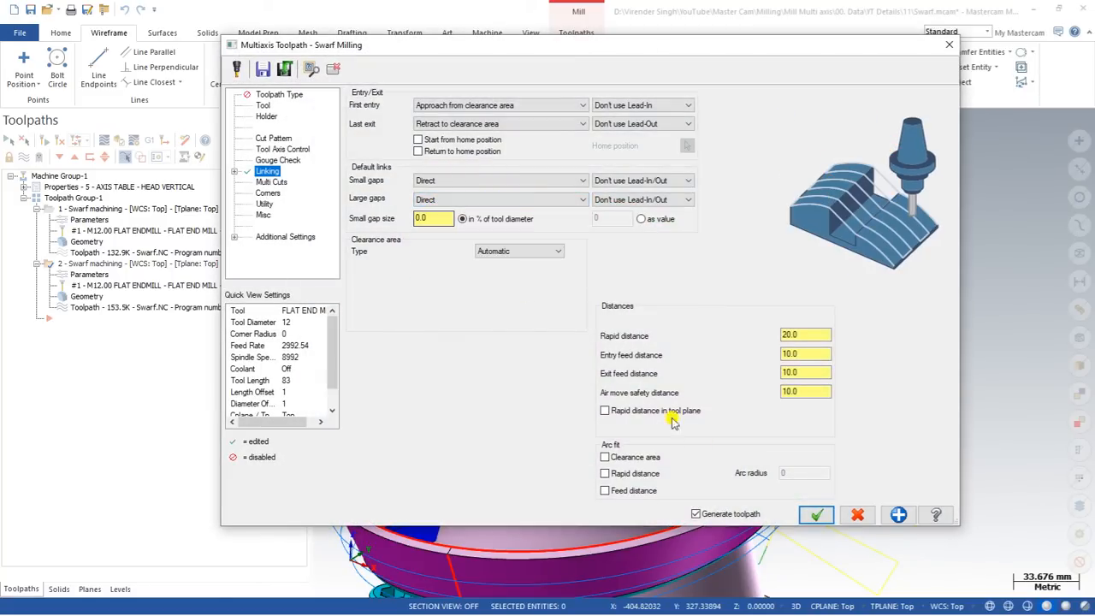
{"action": "left_click", "coordinate": [816, 514]}
Backplot the second swarf toolpath, viewing the helical wall from a lower side angle.
{"action": "scroll", "coordinate": [498, 301], "scroll_direction": "up", "scroll_amount": 3}
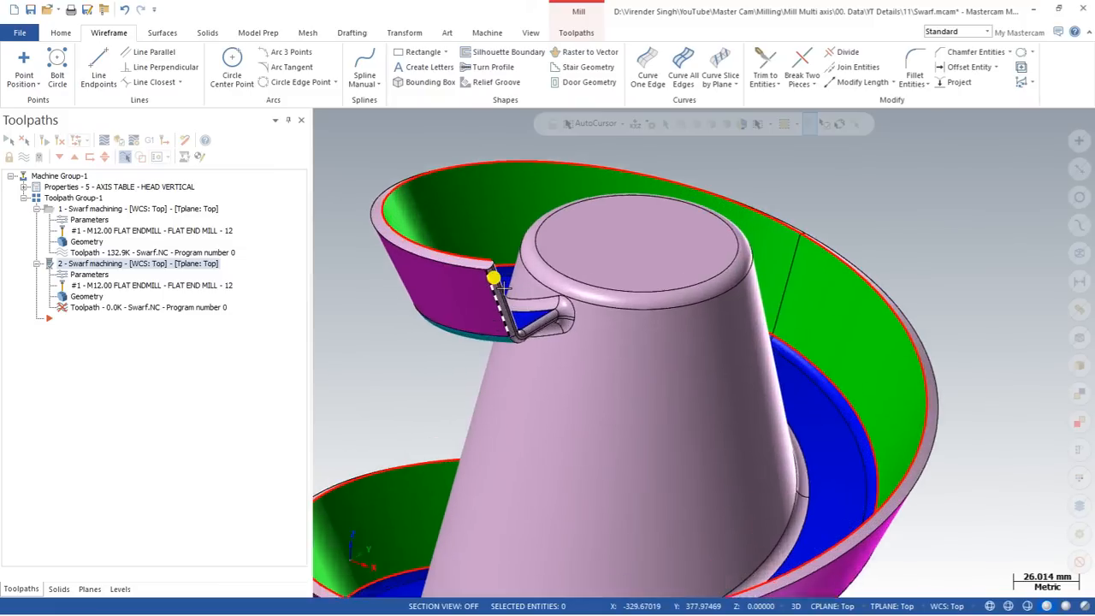
{"action": "scroll", "coordinate": [504, 290], "scroll_direction": "down", "scroll_amount": 1}
{"action": "middle_click_drag", "start_coordinate": [506, 292], "coordinate": [571, 281]}
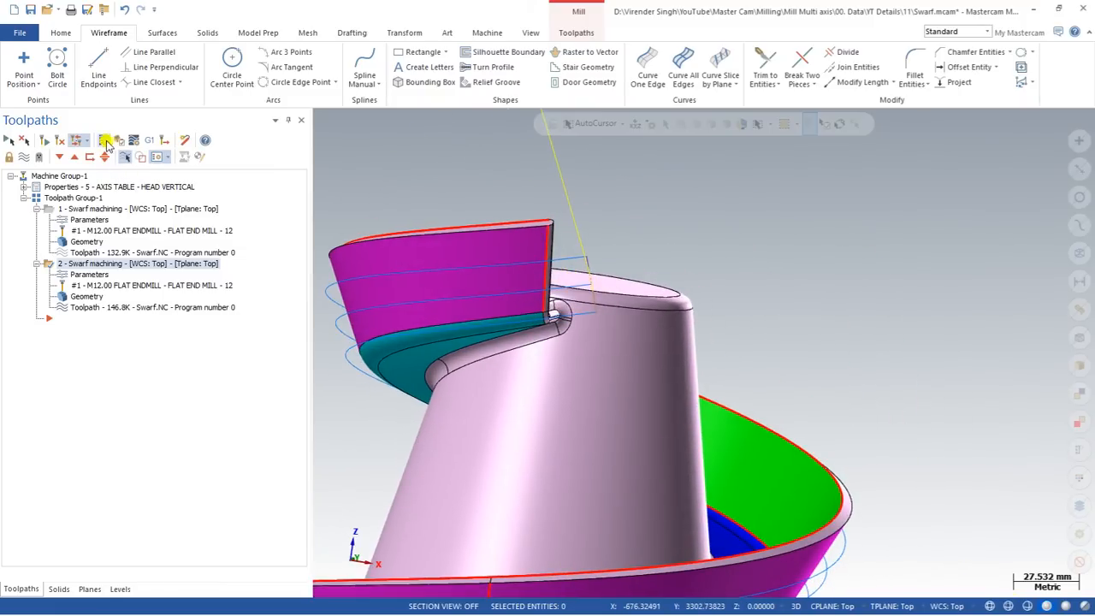
{"action": "left_click", "coordinate": [104, 141]}
{"action": "middle_click_drag", "start_coordinate": [435, 201], "coordinate": [466, 221]}
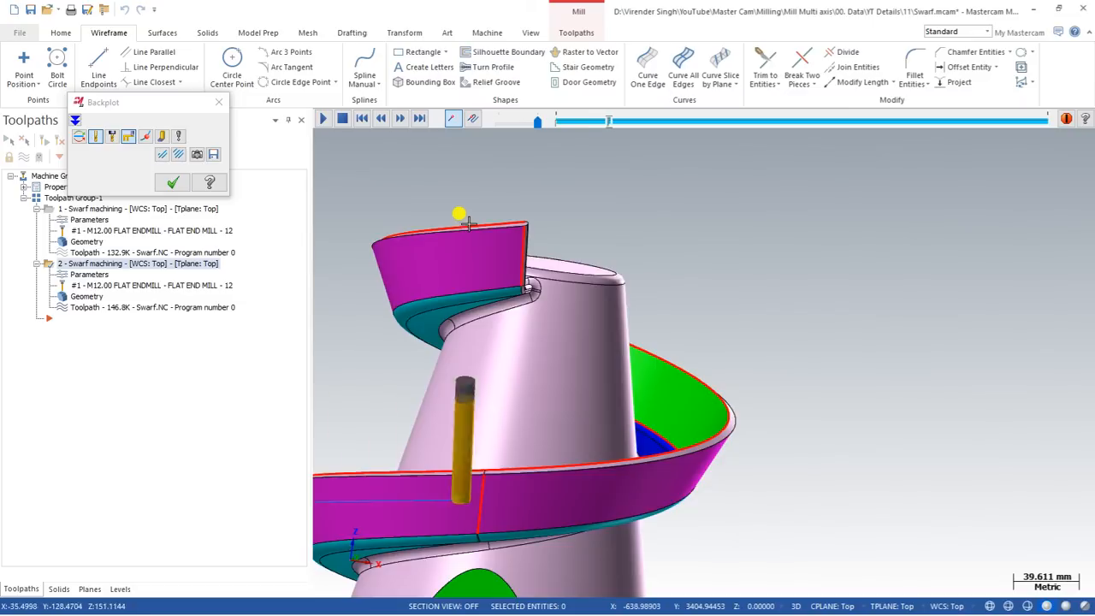
{"action": "scroll", "coordinate": [469, 222], "scroll_direction": "down", "scroll_amount": 3}
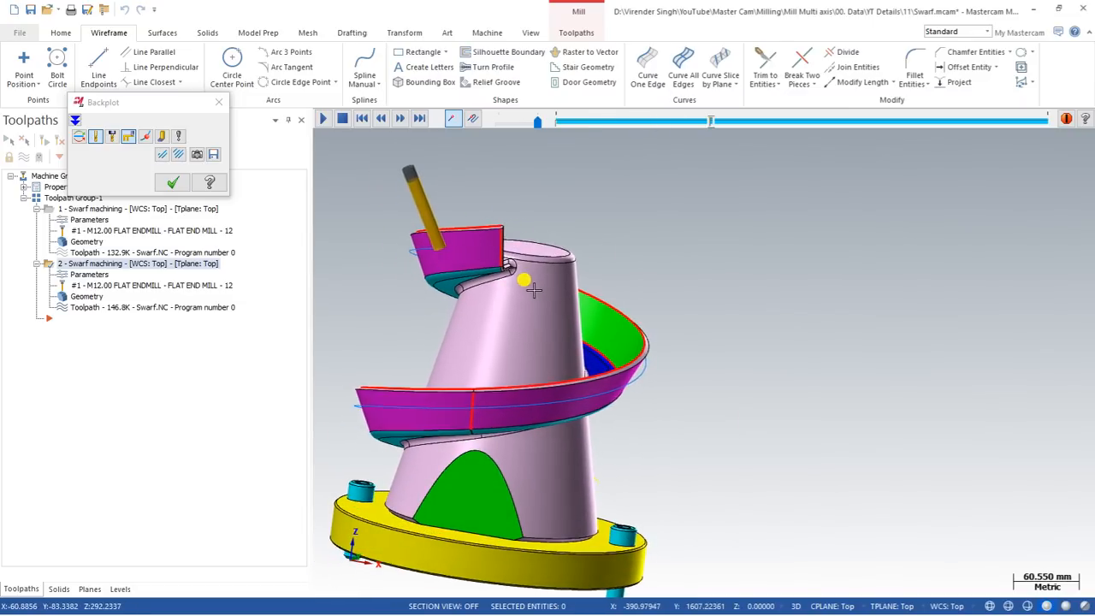
{"action": "middle_click_drag", "start_coordinate": [534, 291], "coordinate": [529, 257]}
Adjust the backplot speed, inspect the direct links from below, then close the backplot.
{"action": "left_click_drag", "start_coordinate": [537, 123], "coordinate": [514, 125]}
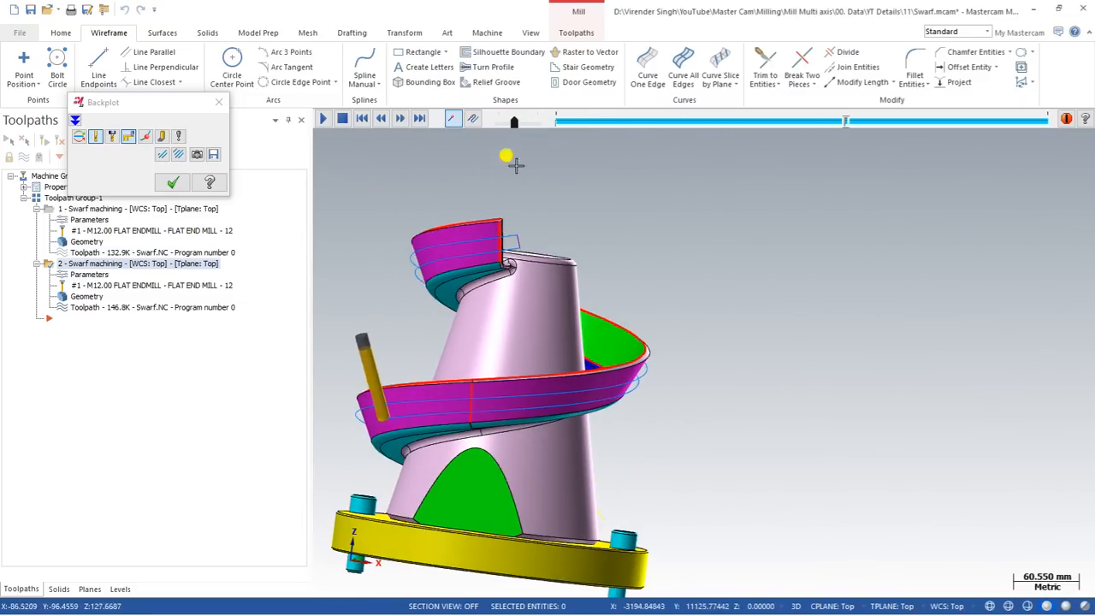
{"action": "scroll", "coordinate": [493, 226], "scroll_direction": "up", "scroll_amount": 3}
{"action": "scroll", "coordinate": [521, 225], "scroll_direction": "down", "scroll_amount": 2}
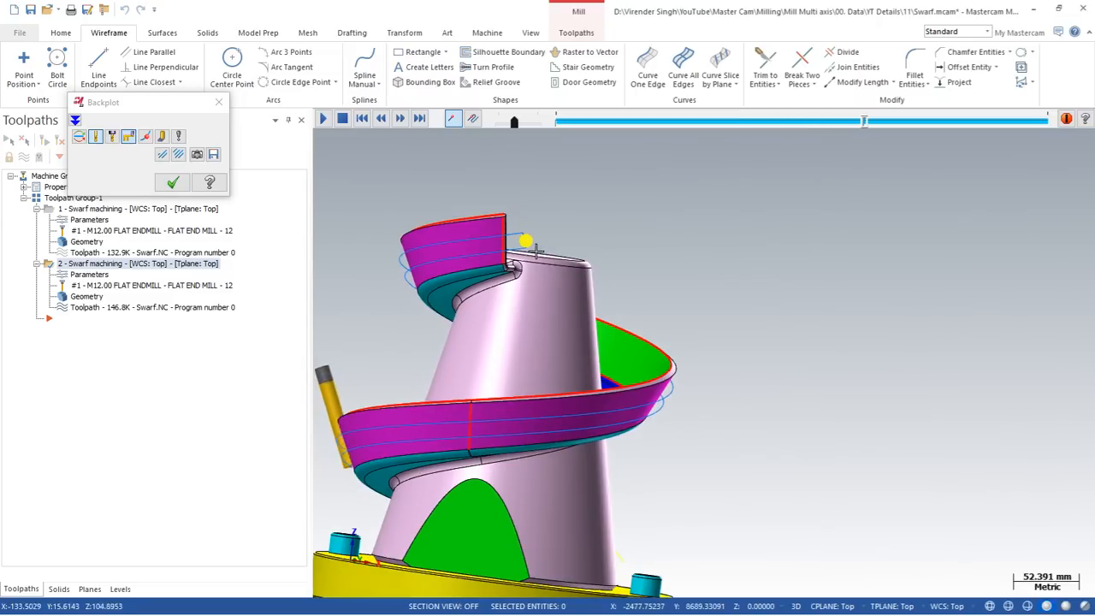
{"action": "scroll", "coordinate": [529, 235], "scroll_direction": "down", "scroll_amount": 2}
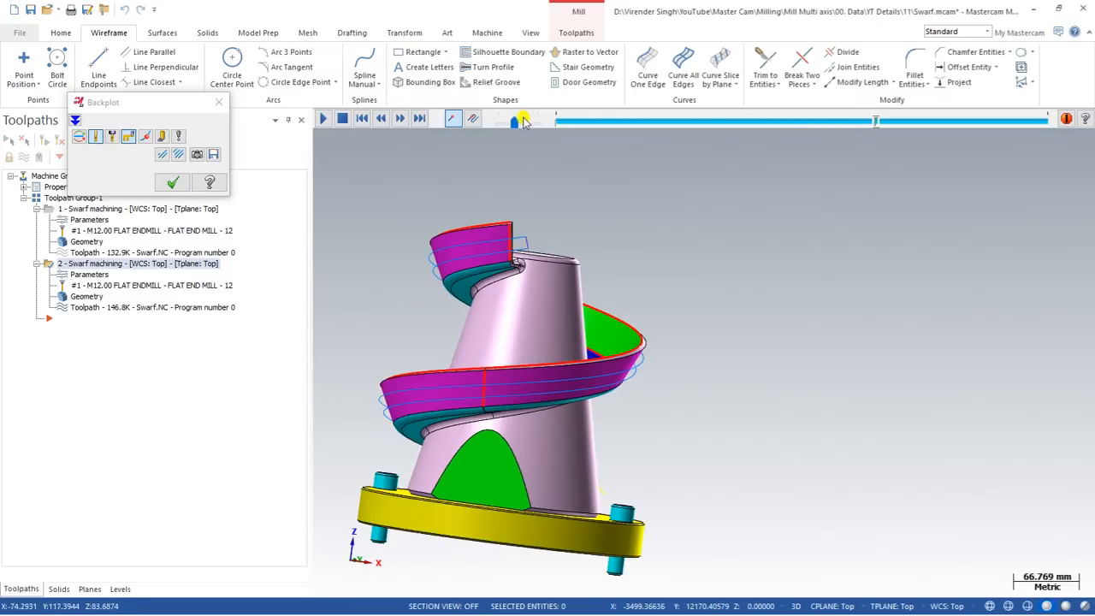
{"action": "left_click_drag", "start_coordinate": [521, 124], "coordinate": [529, 123]}
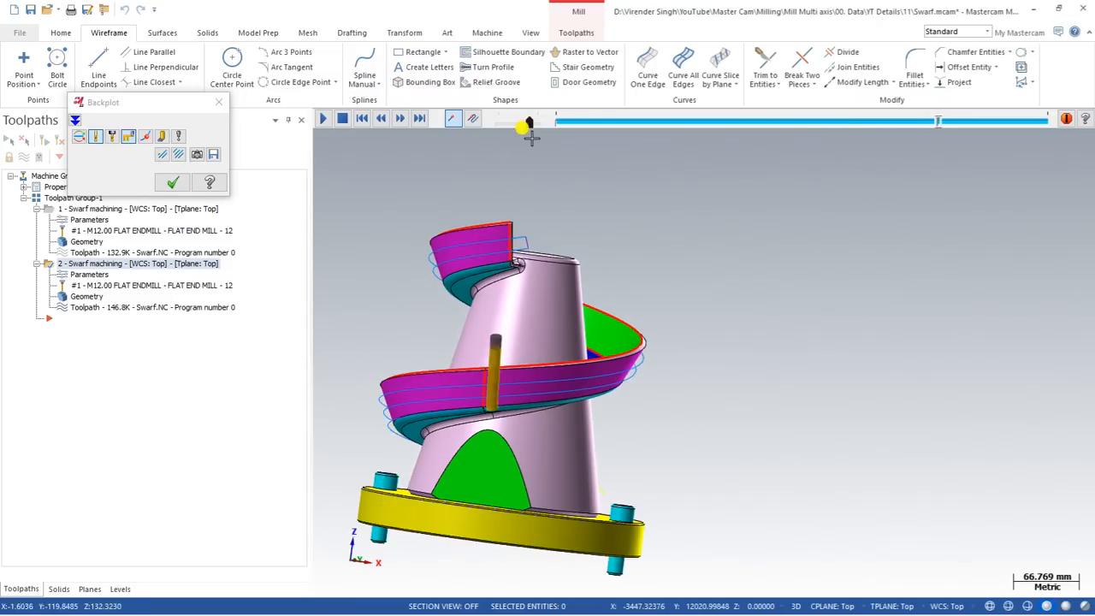
{"action": "middle_click_drag", "start_coordinate": [582, 255], "coordinate": [897, 505]}
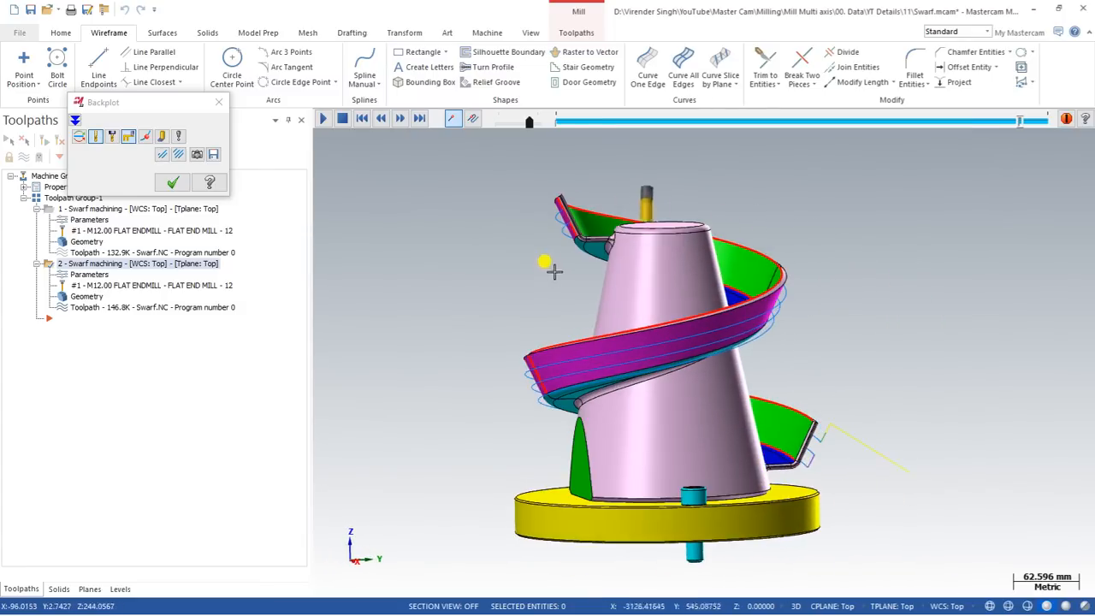
{"action": "middle_click_drag", "start_coordinate": [551, 274], "coordinate": [678, 282]}
{"action": "scroll", "coordinate": [678, 282], "scroll_direction": "up", "scroll_amount": 2}
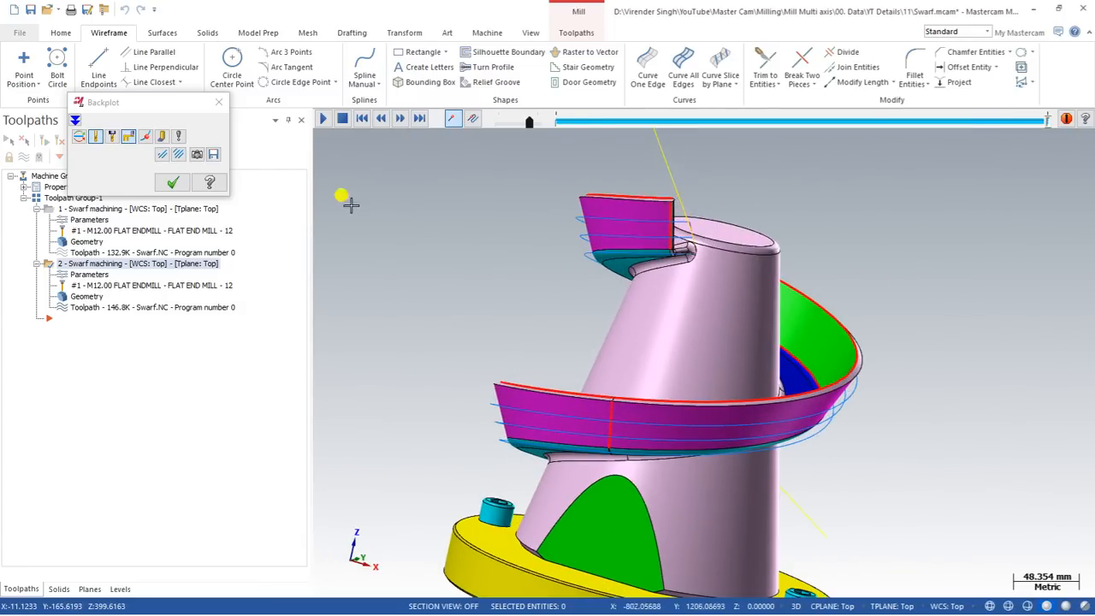
{"action": "left_click", "coordinate": [170, 181]}
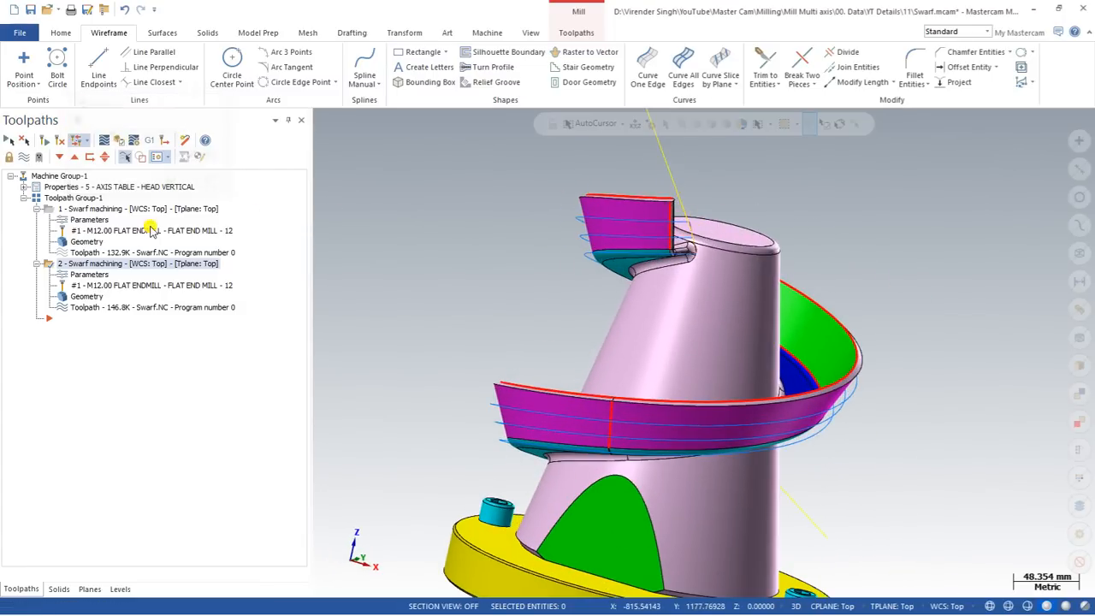
Set Multi Cuts Number of layers to 2 with Distance 5 on toolpath 2 and regenerate.
{"action": "left_click", "coordinate": [99, 276]}
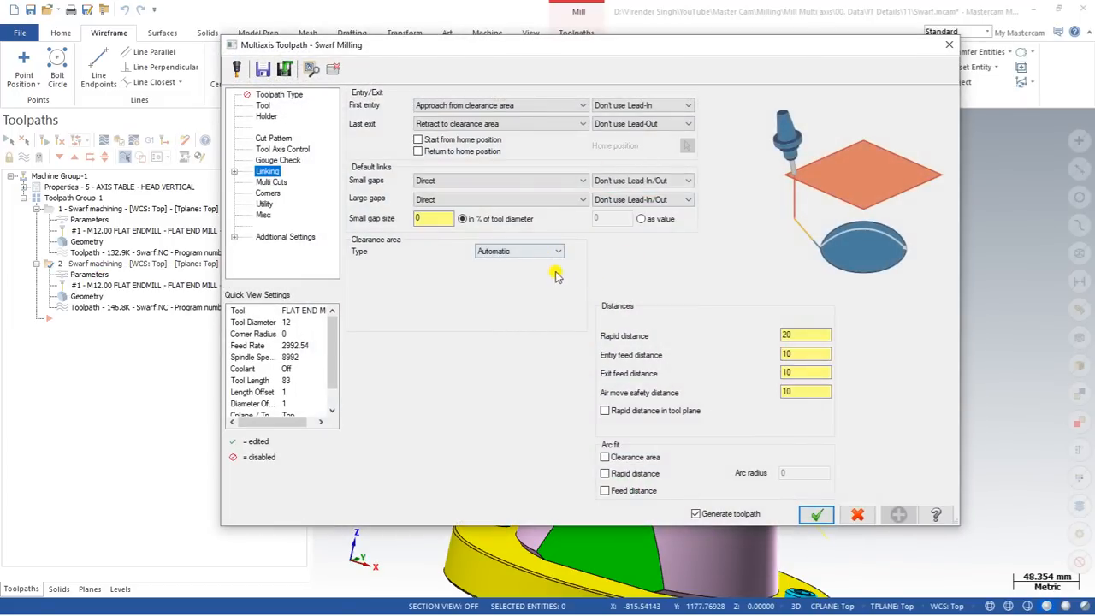
{"action": "left_click", "coordinate": [271, 182]}
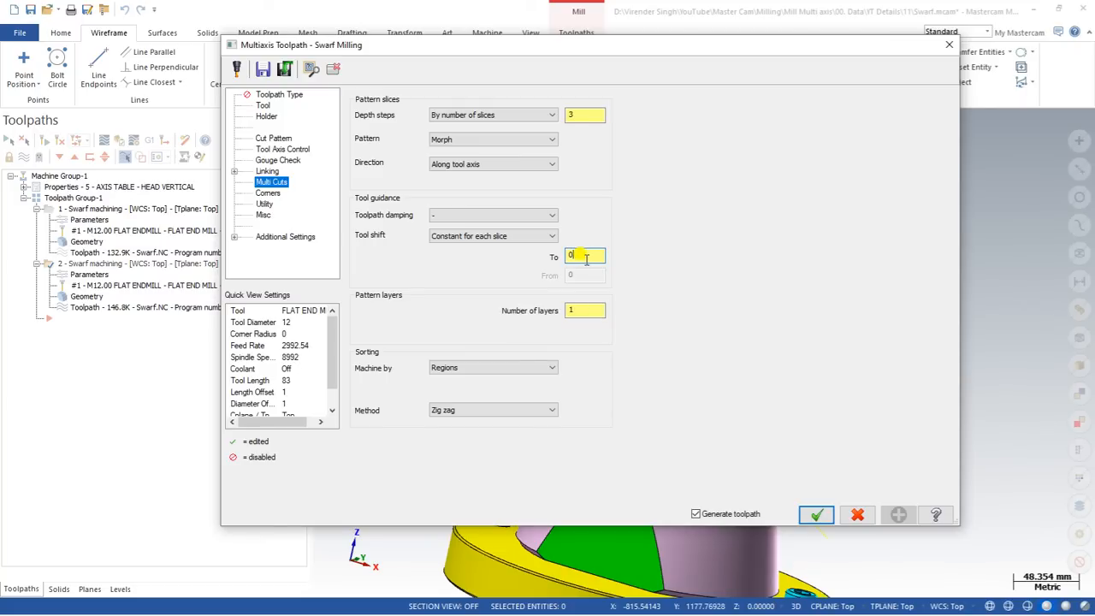
{"action": "left_click", "coordinate": [591, 309]}
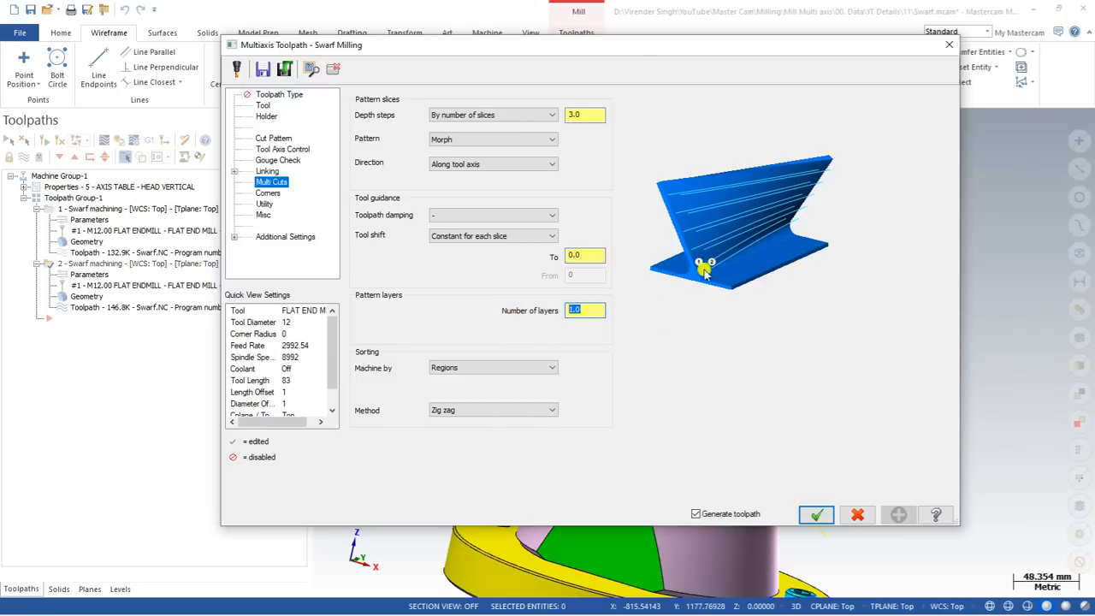
{"action": "type", "text": "2"}
{"action": "key", "text": "Tab"}
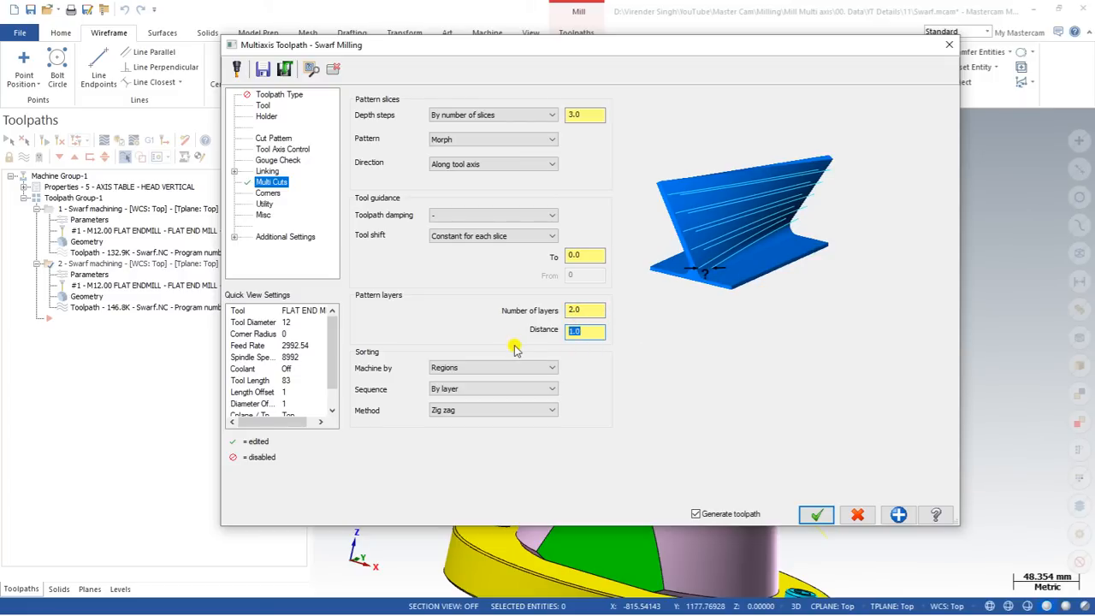
{"action": "key", "text": "Tab"}
{"action": "left_click", "coordinate": [814, 512]}
{"action": "middle_click_drag", "start_coordinate": [542, 308], "coordinate": [618, 296]}
{"action": "scroll", "coordinate": [634, 284], "scroll_direction": "up", "scroll_amount": 1}
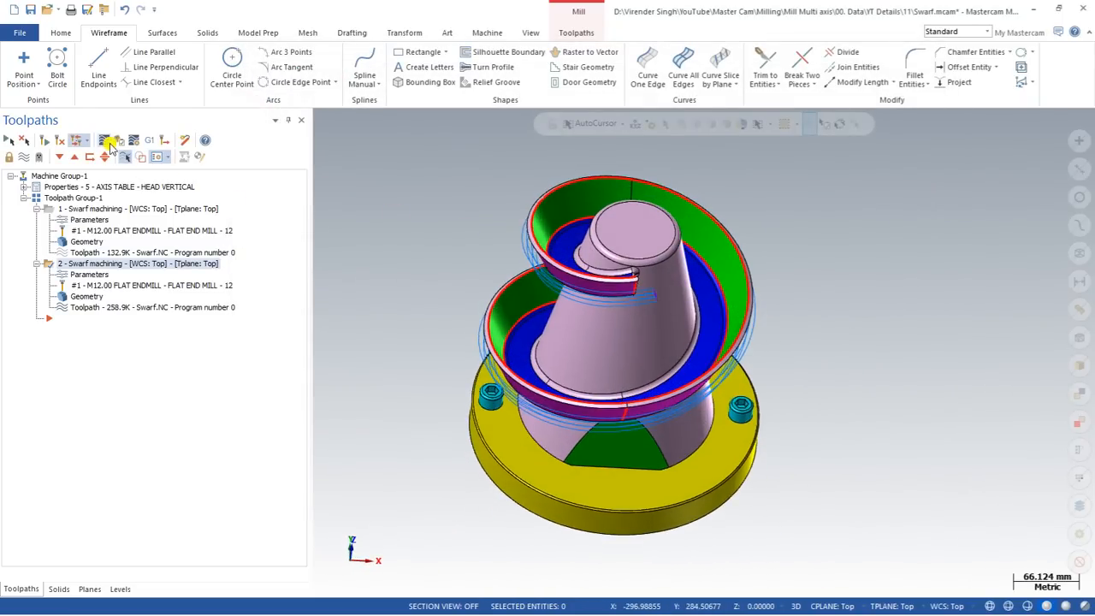
Backplot the 2-layer swarf toolpath from side, top and lower views, then close it.
{"action": "left_click", "coordinate": [107, 142]}
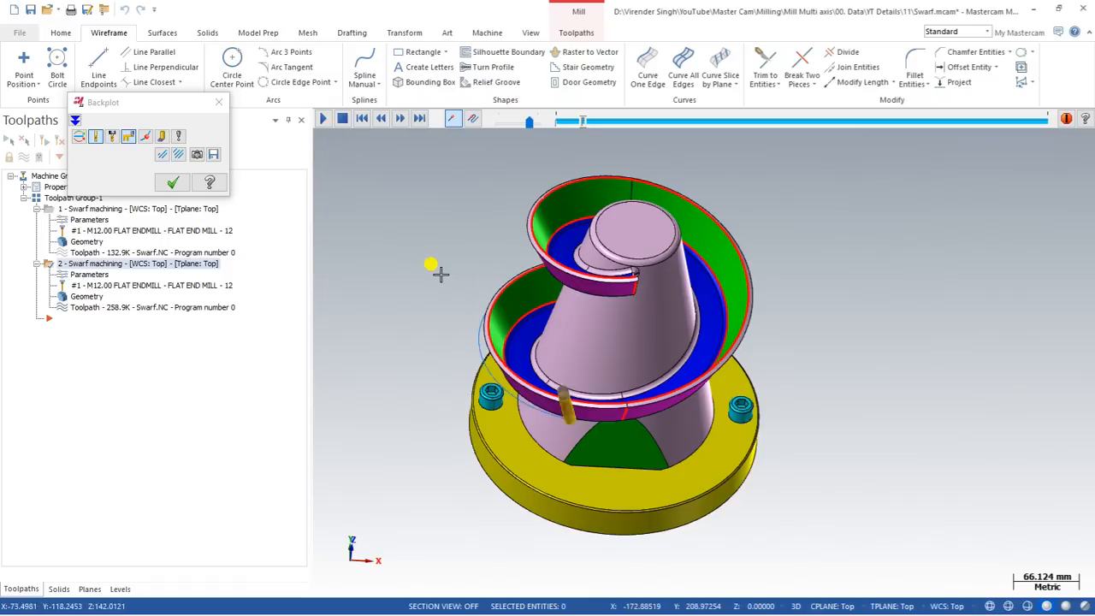
{"action": "middle_click_drag", "start_coordinate": [439, 274], "coordinate": [448, 227]}
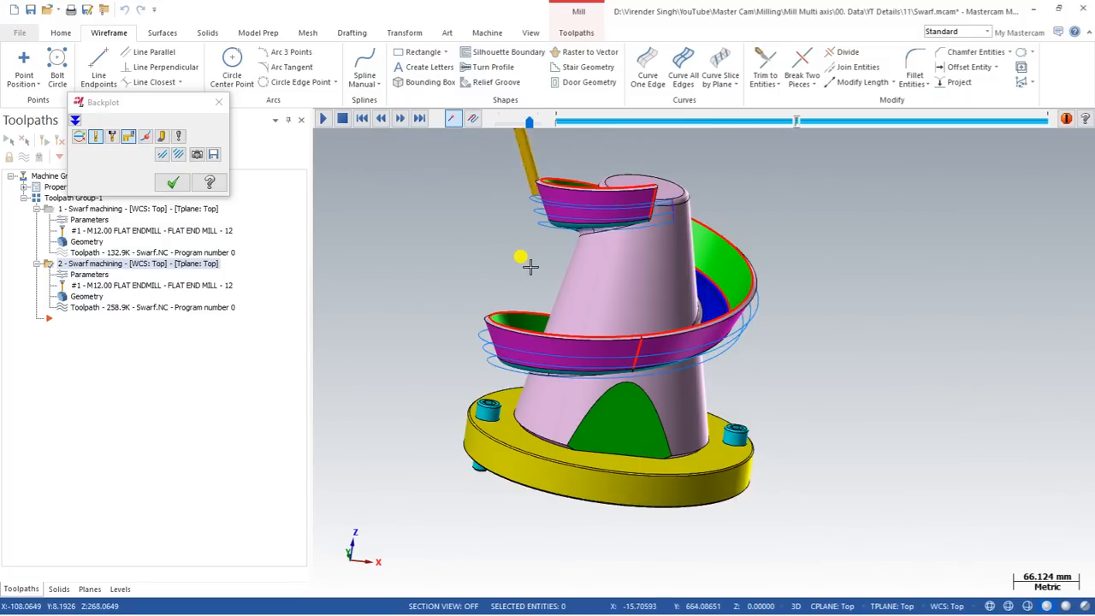
{"action": "mouse_move", "coordinate": [530, 266]}
{"action": "middle_mouse_down"}
{"action": "mouse_move", "coordinate": [507, 262]}
{"action": "mouse_move", "coordinate": [520, 263]}
{"action": "middle_mouse_up"}
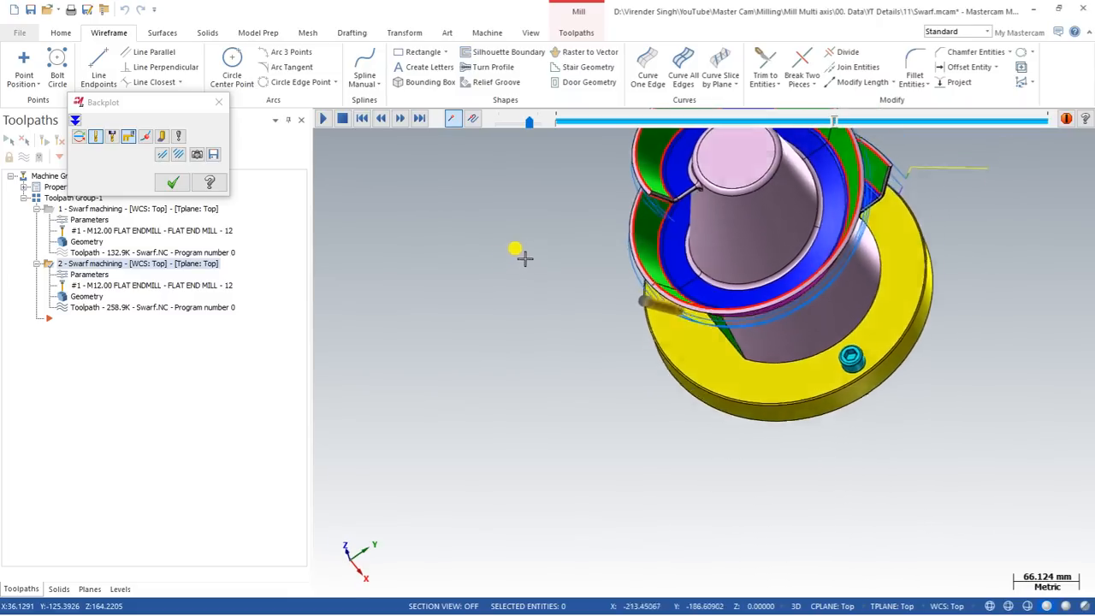
{"action": "scroll", "coordinate": [642, 202], "scroll_direction": "up", "scroll_amount": 6}
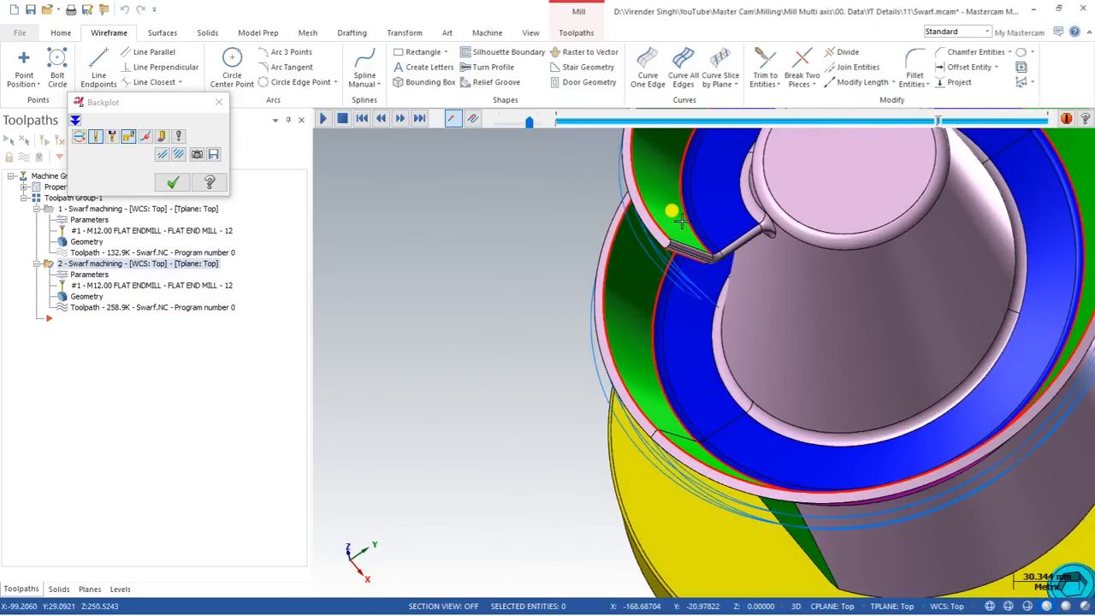
{"action": "scroll", "coordinate": [682, 220], "scroll_direction": "down", "scroll_amount": 3}
{"action": "middle_click_drag", "start_coordinate": [655, 306], "coordinate": [729, 219]}
{"action": "scroll", "coordinate": [670, 285], "scroll_direction": "down", "scroll_amount": 4}
{"action": "scroll", "coordinate": [579, 320], "scroll_direction": "down", "scroll_amount": 6}
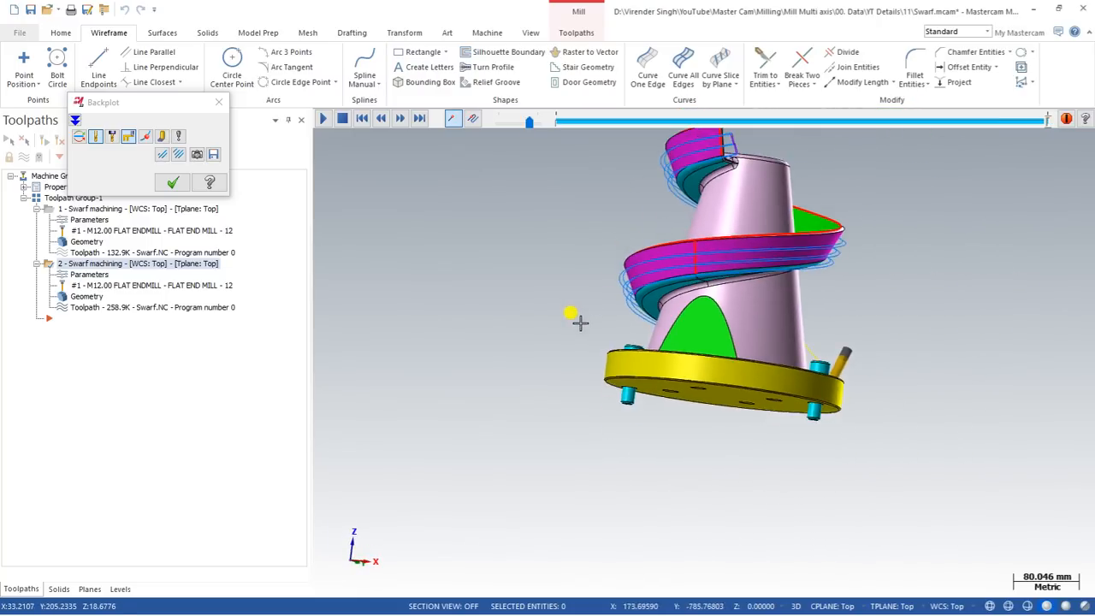
{"action": "middle_click_drag", "start_coordinate": [662, 230], "coordinate": [630, 257]}
{"action": "left_click", "coordinate": [169, 188]}
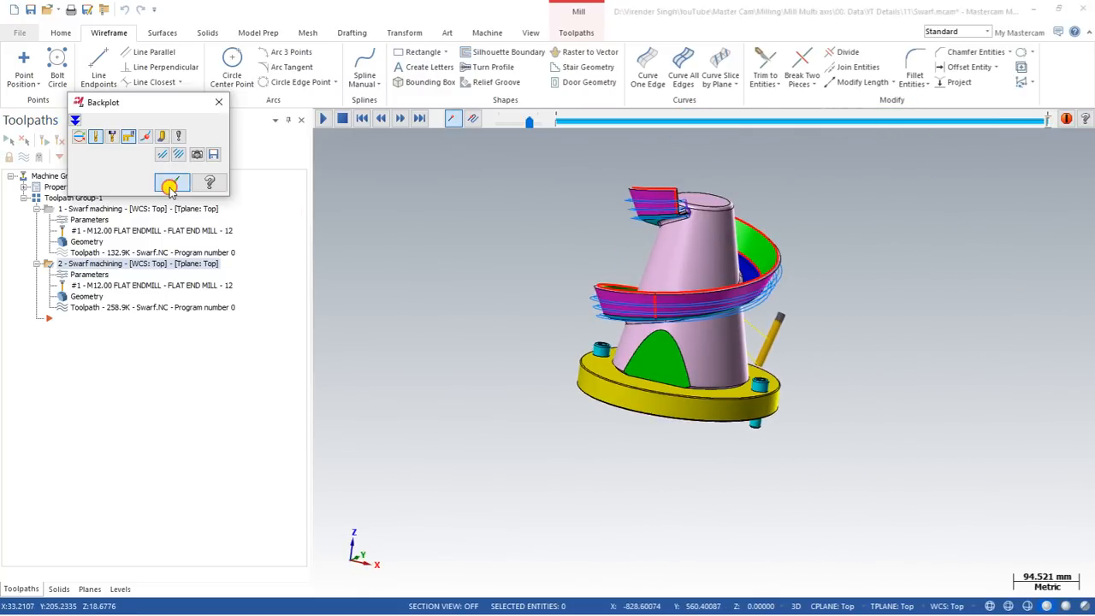
Open toolpath 2's Parameters to review the 3 slices and 2 layers 5 apart.
{"action": "left_click", "coordinate": [79, 275]}
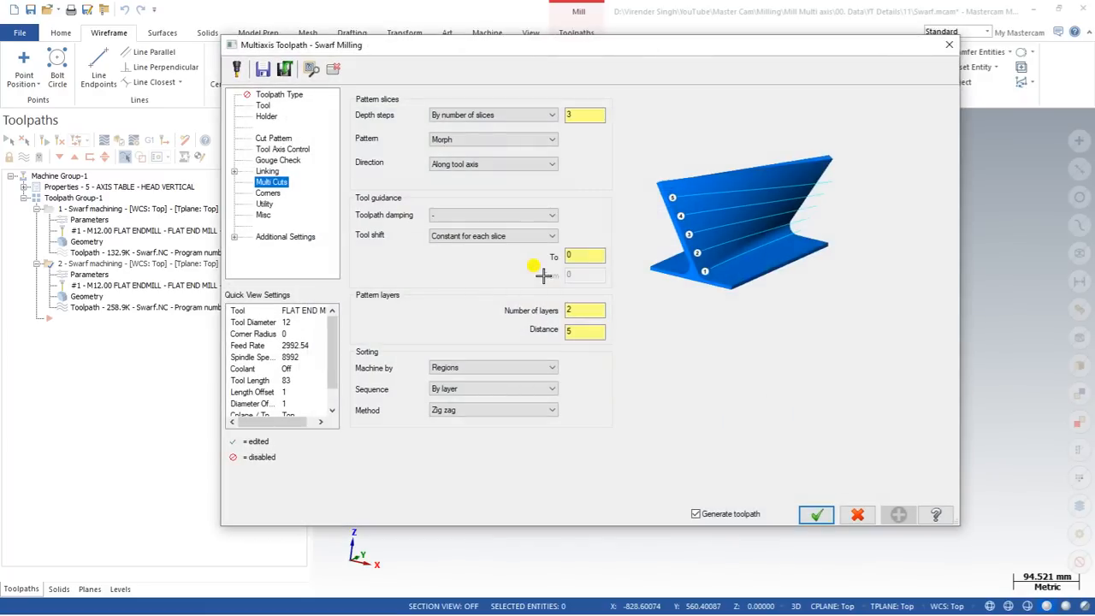